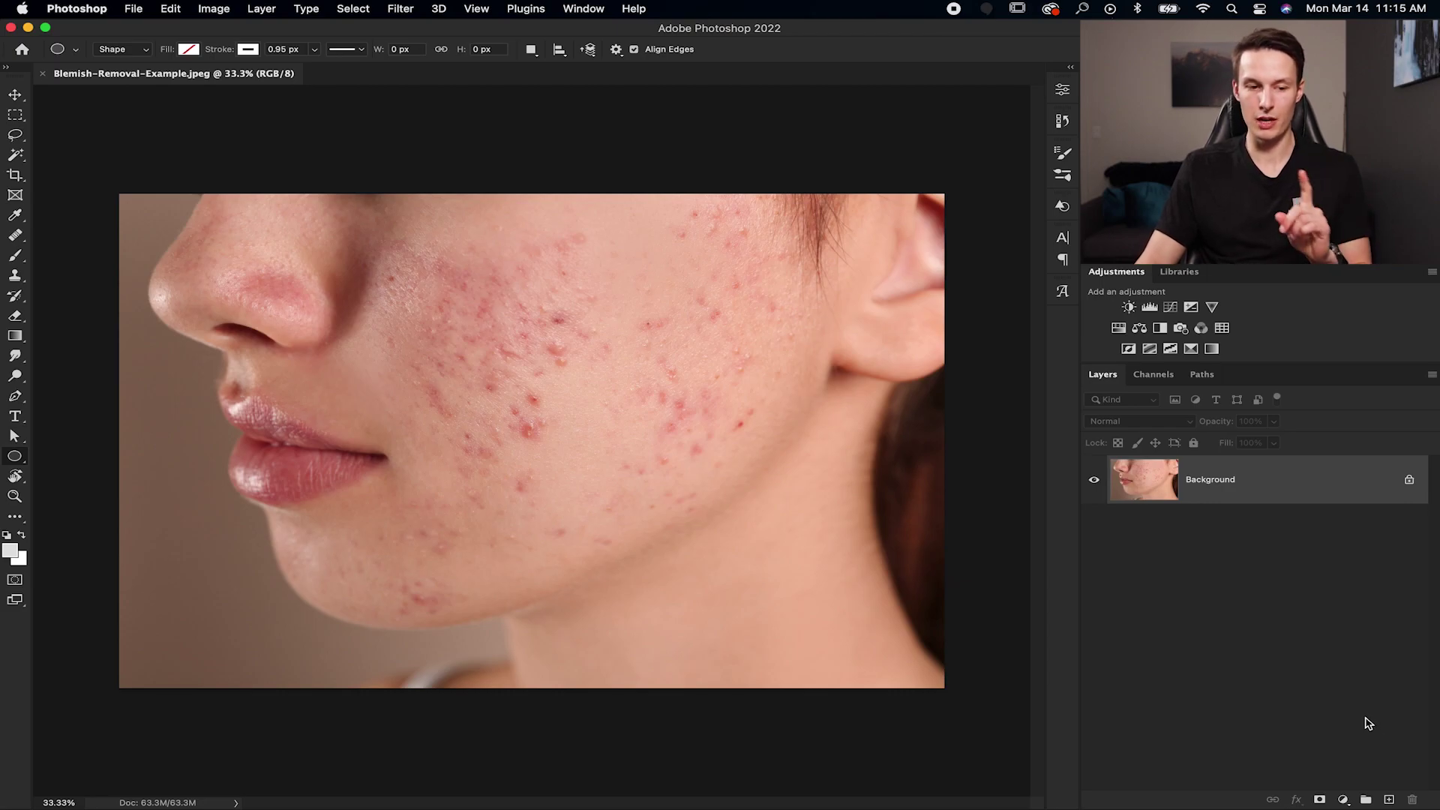
Step: Add a new layer above the Background and choose the Spot Healing Brush with a soft edge of about 20% hardness
click(1389, 797)
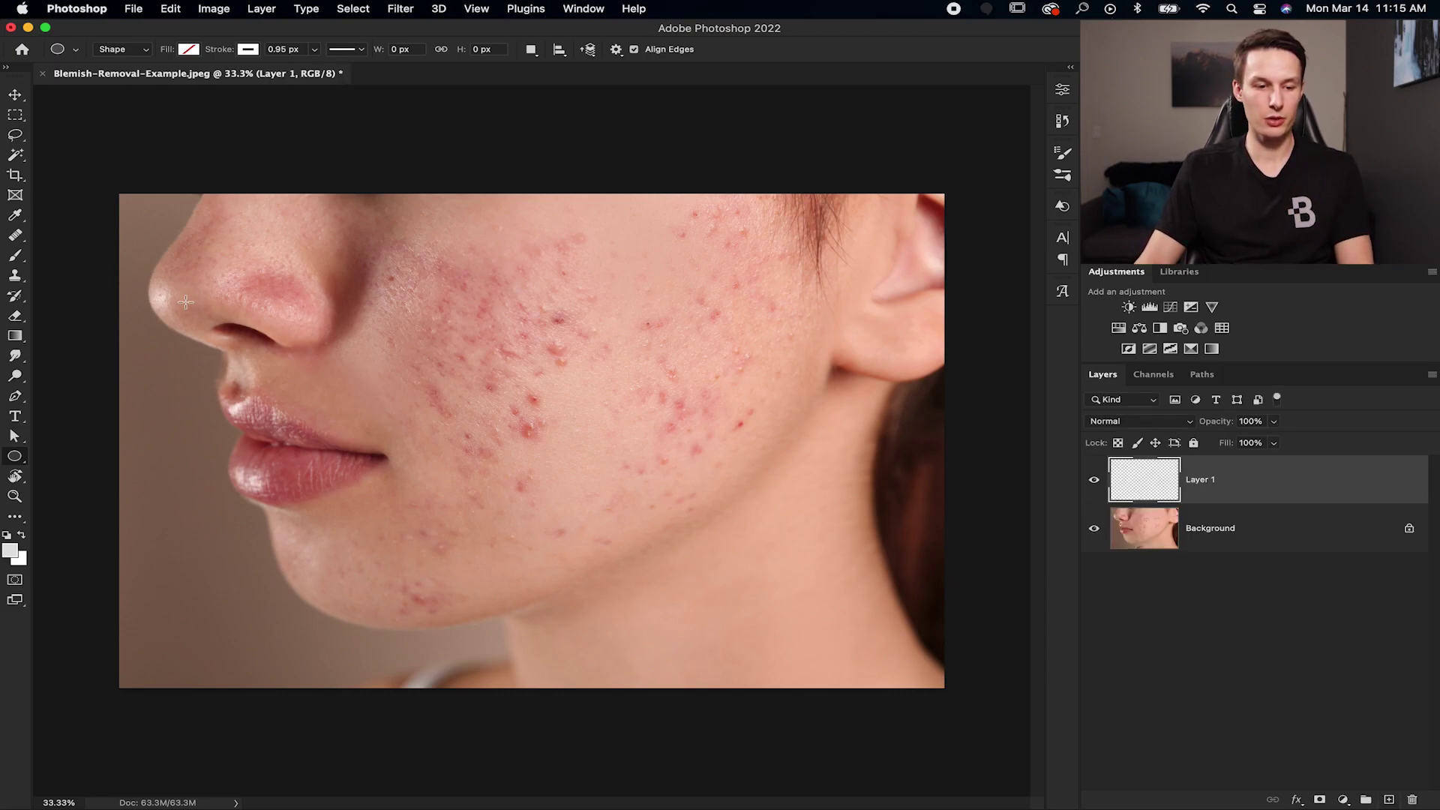
click(15, 235)
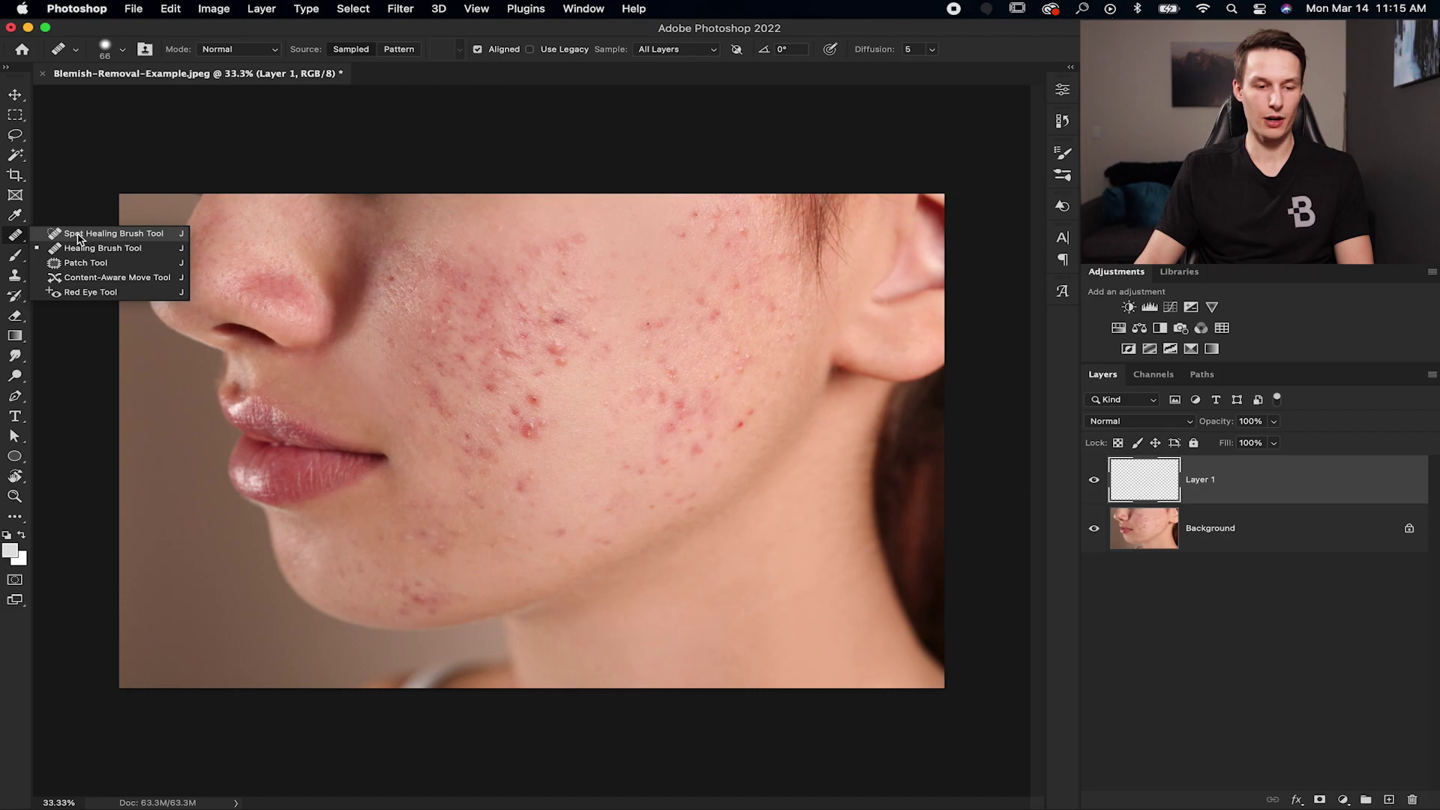
click(77, 236)
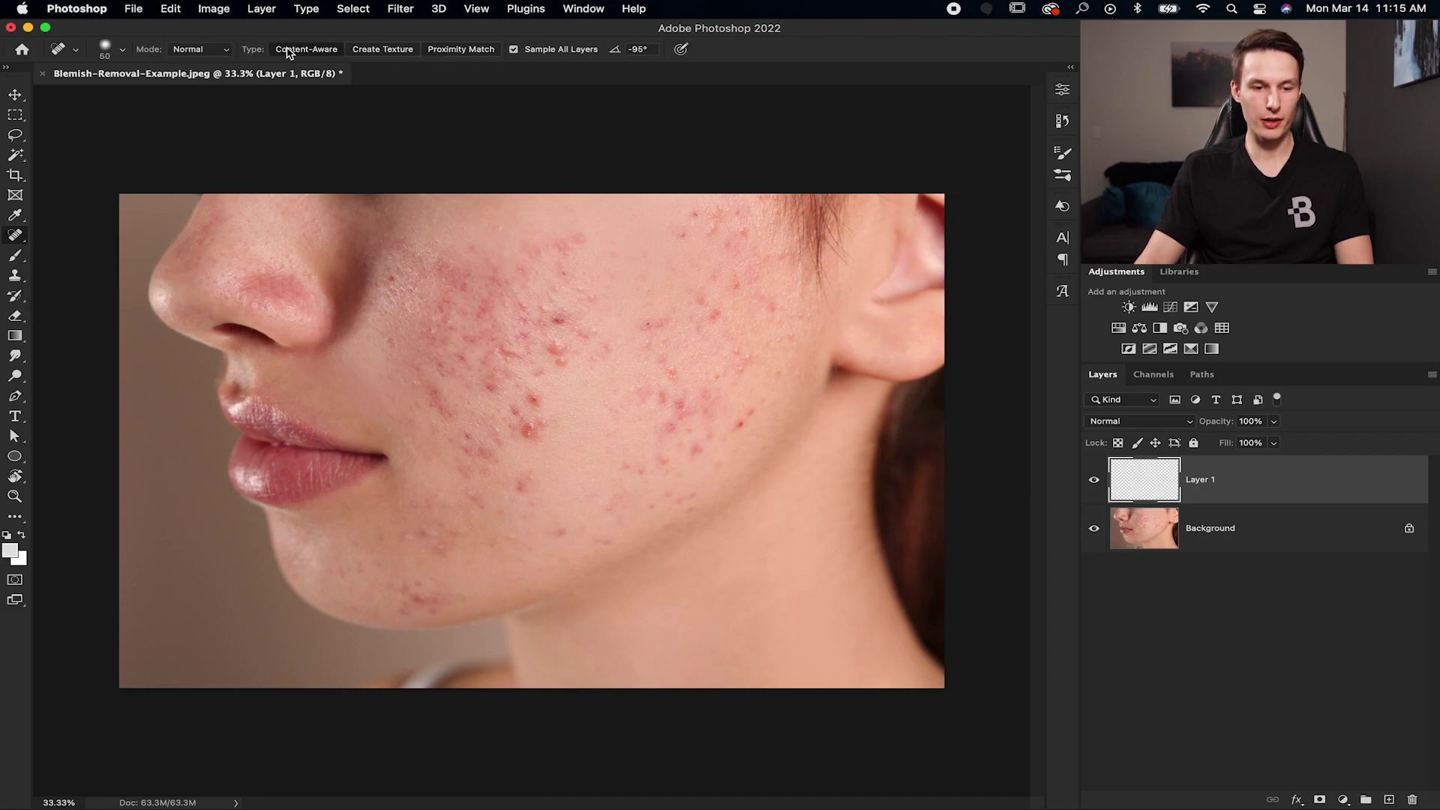
click(123, 49)
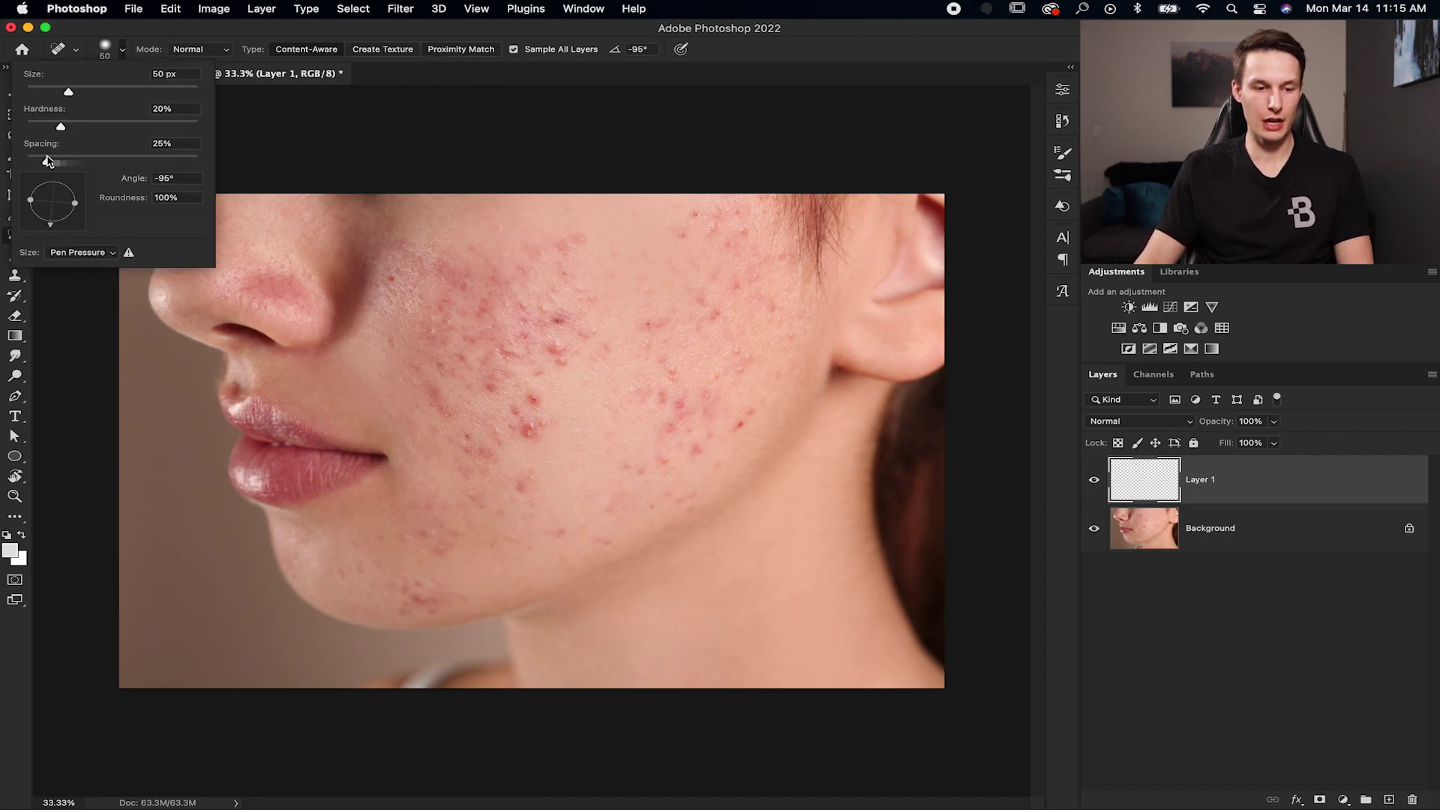
drag(65, 129, 58, 129)
click(331, 147)
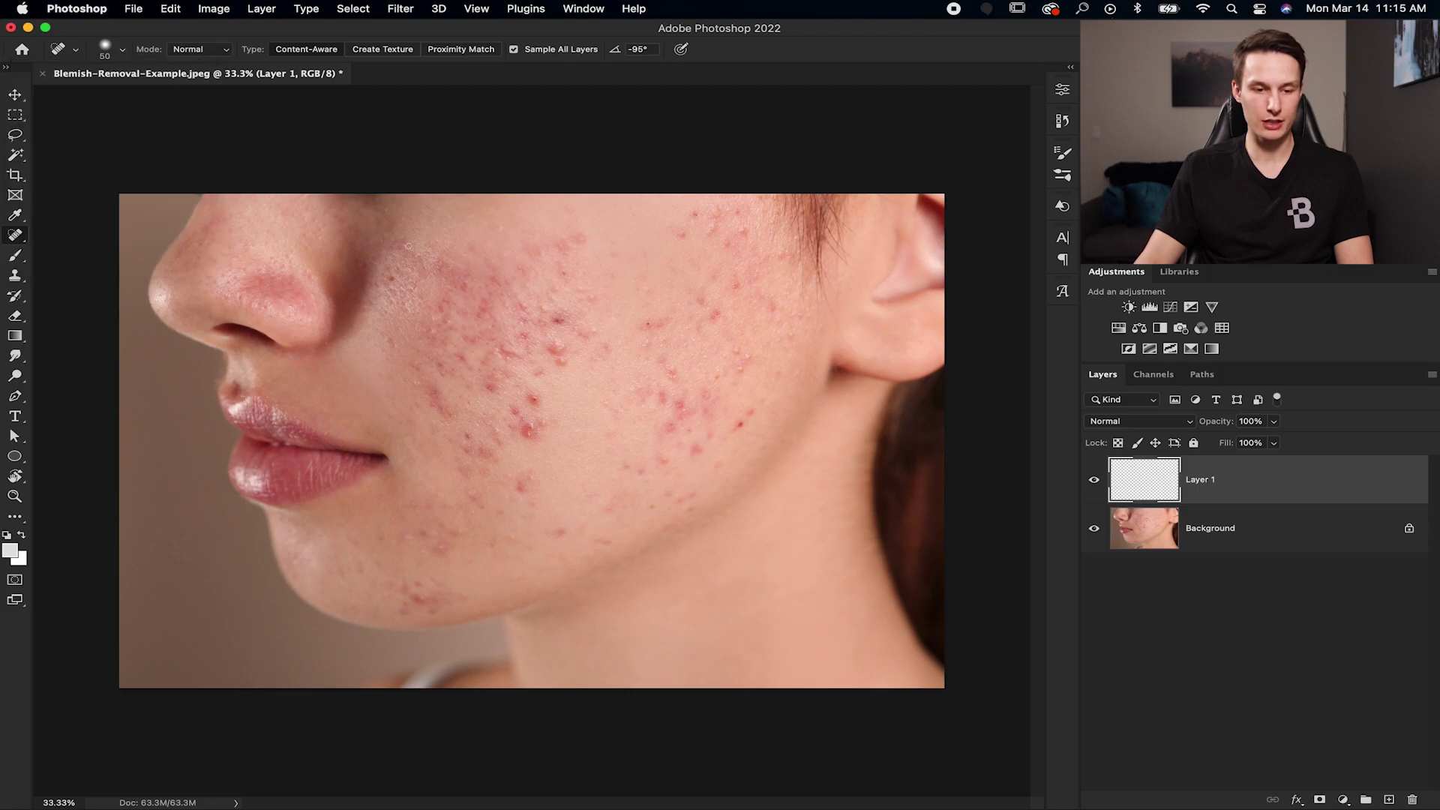
Step: Enlarge the healing brush to 300 px and paint over the blemishes on the middle of the cheek and down toward the jaw
key(bracketright)
key(bracketright)
key(bracketright)
key(bracketright)
key(bracketright)
key(bracketright)
key(bracketright)
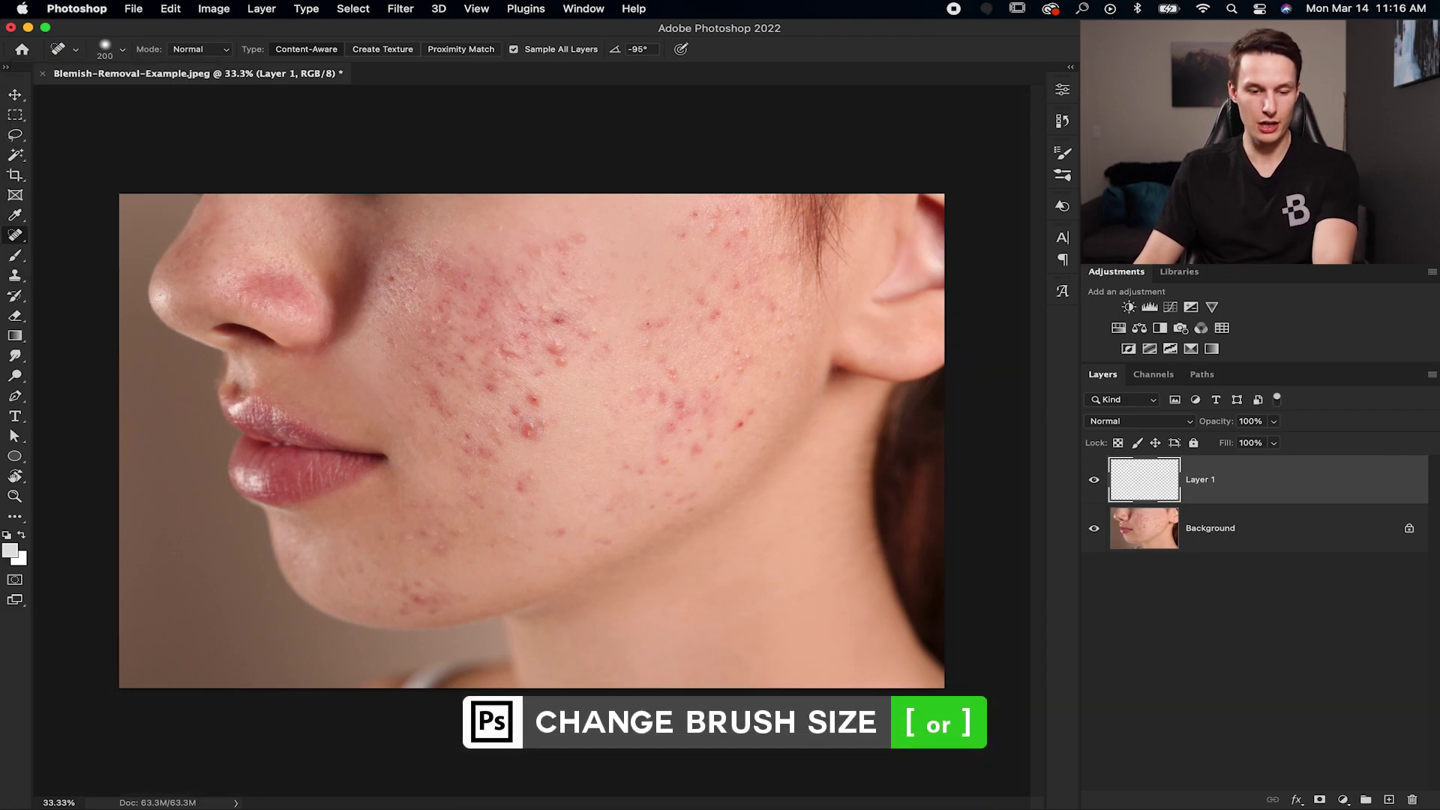
drag(533, 429, 590, 437)
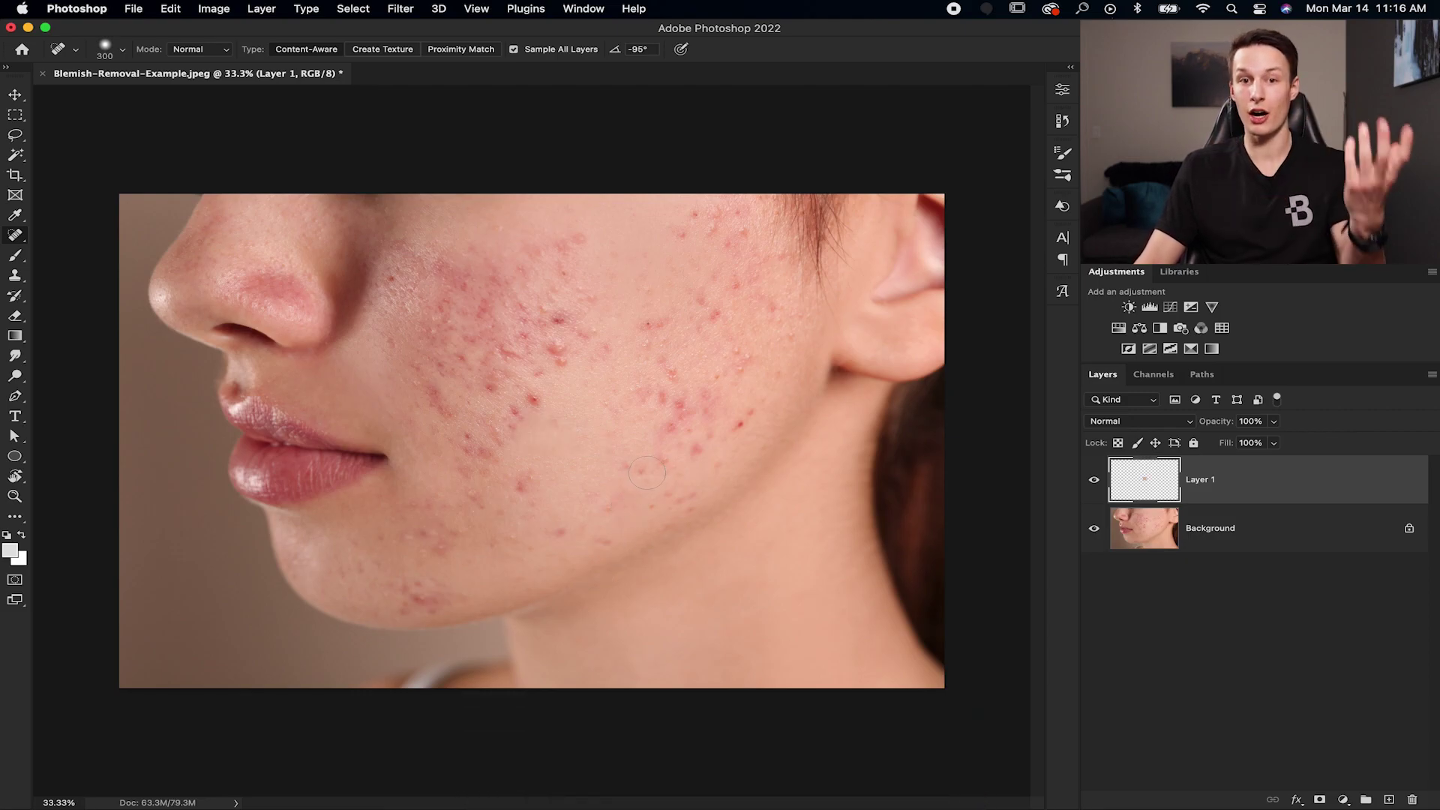
click(525, 481)
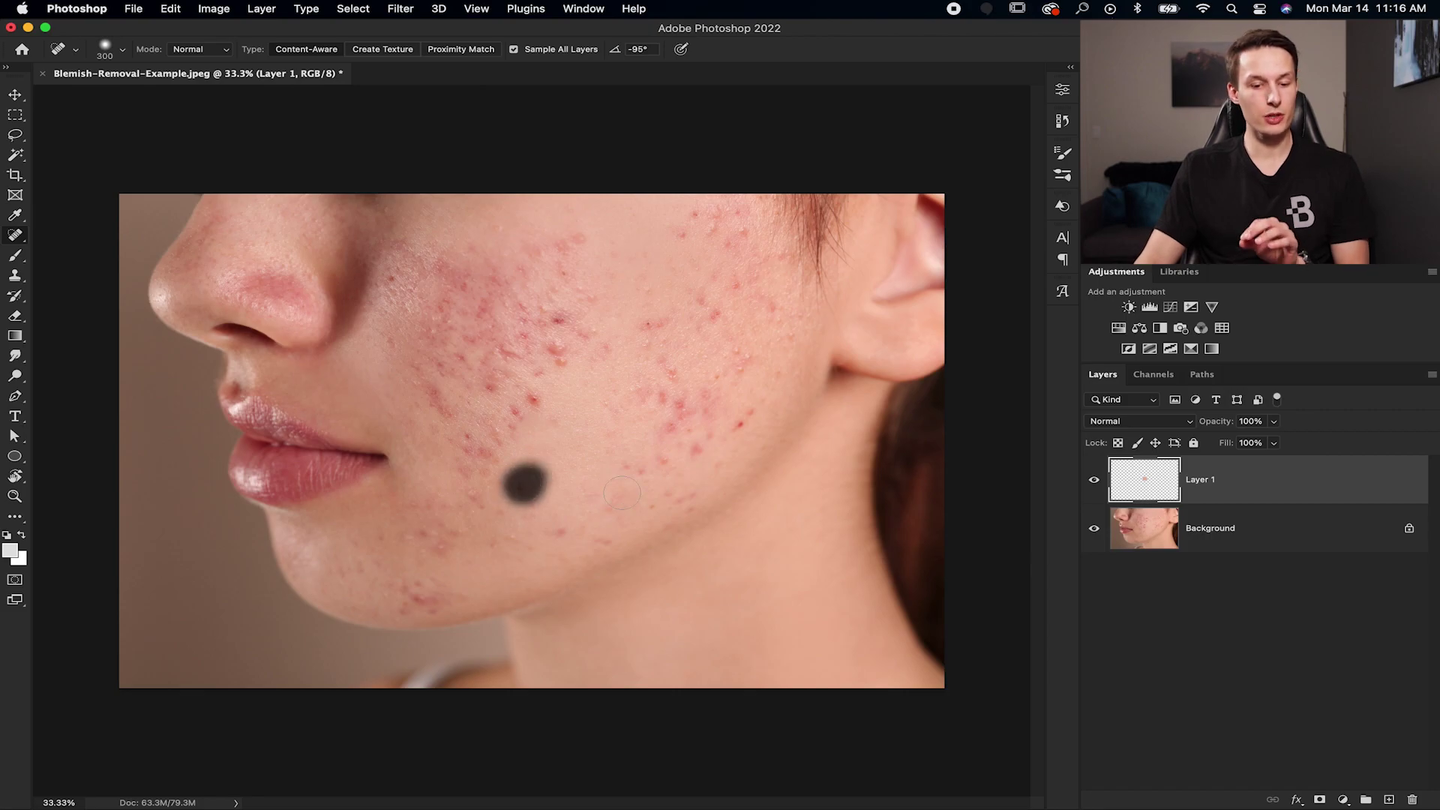
click(563, 531)
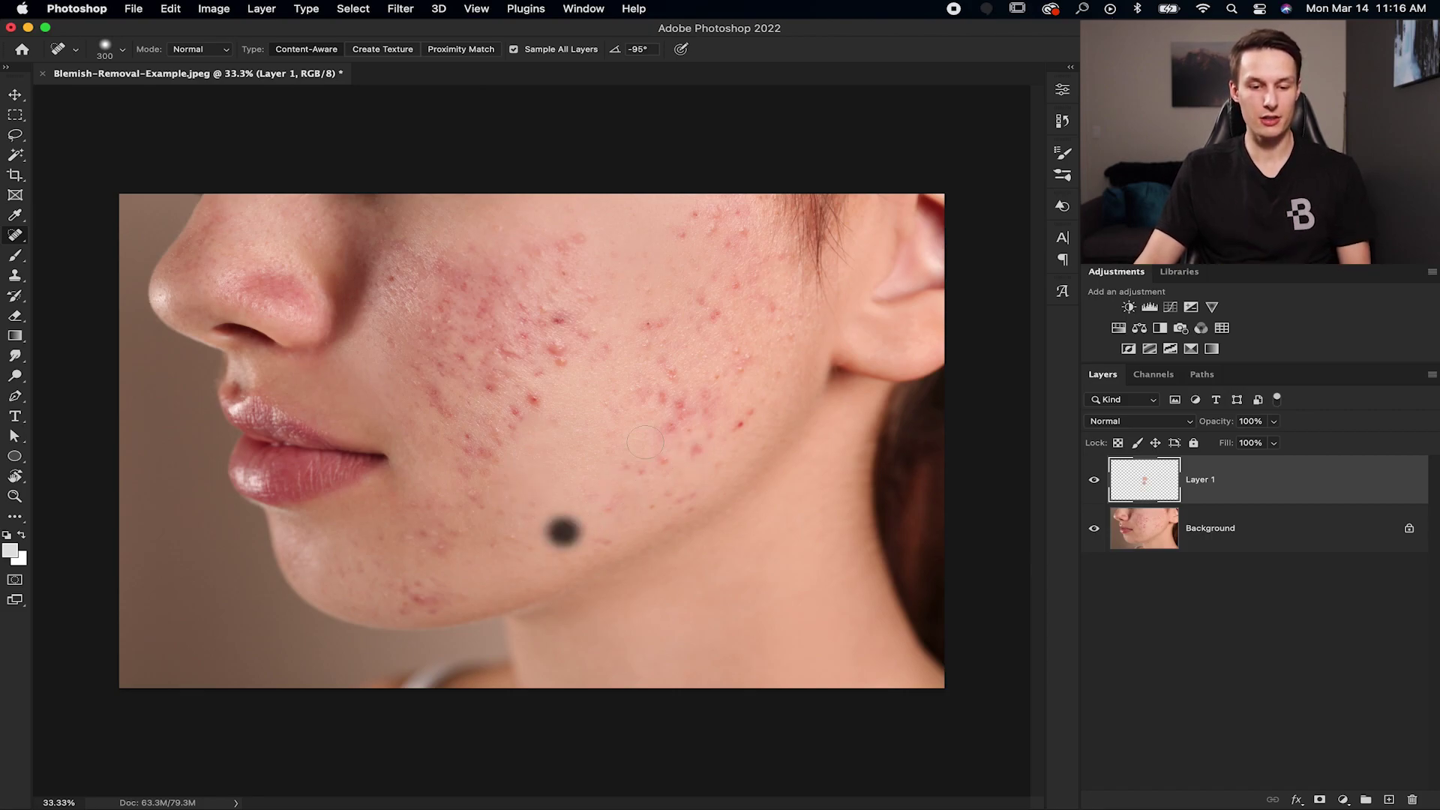
mouse_move(510, 375)
mouse_down()
mouse_move(551, 308)
mouse_move(570, 352)
mouse_move(566, 308)
mouse_move(517, 297)
mouse_move(499, 356)
mouse_move(532, 376)
mouse_move(600, 372)
mouse_up()
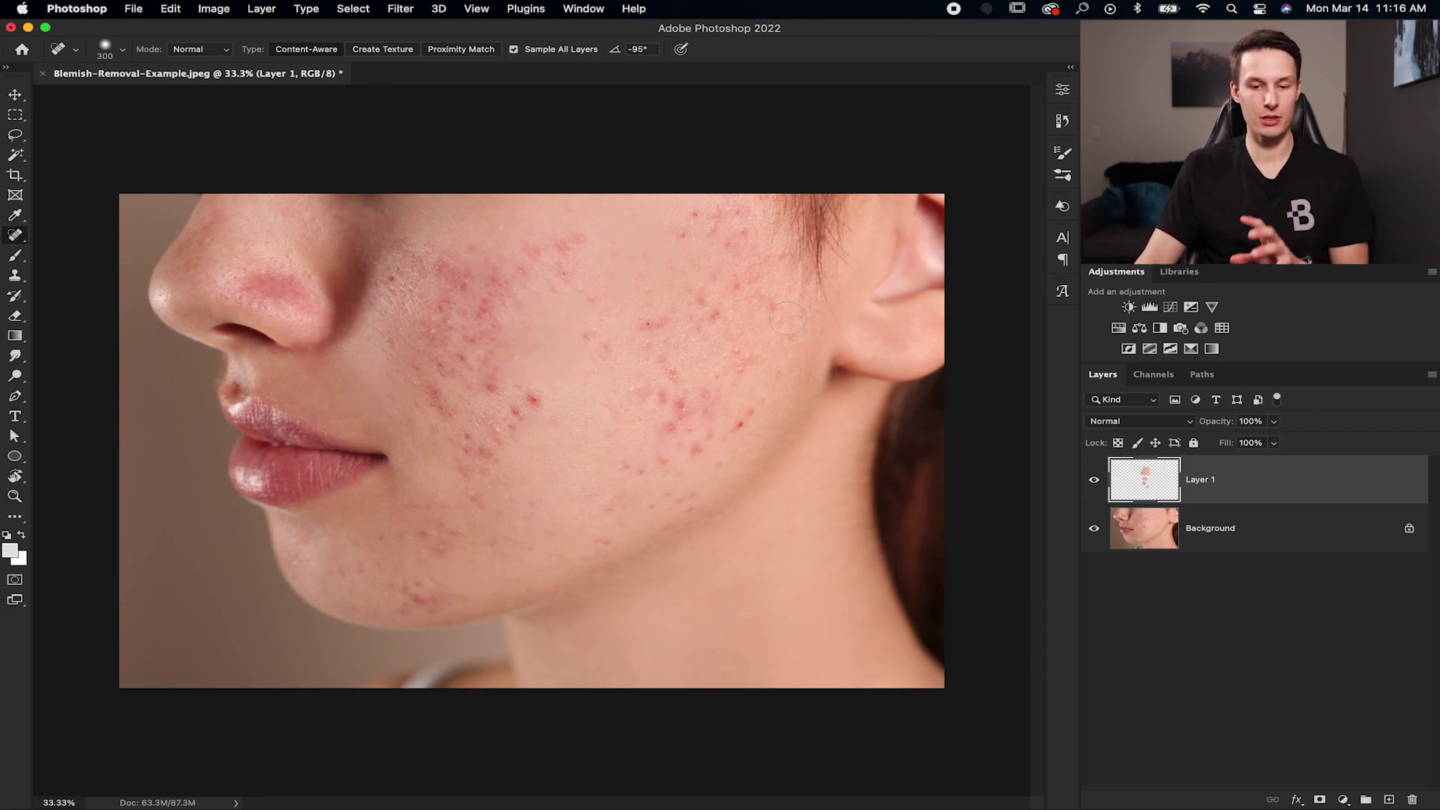
Step: Try to heal the blemishes beside the hairline in front of the ear with the Spot Healing Brush
mouse_move(780, 279)
mouse_down()
mouse_move(758, 230)
mouse_move(781, 275)
mouse_move(785, 244)
mouse_move(789, 283)
mouse_move(735, 189)
mouse_move(732, 215)
mouse_move(784, 240)
mouse_up()
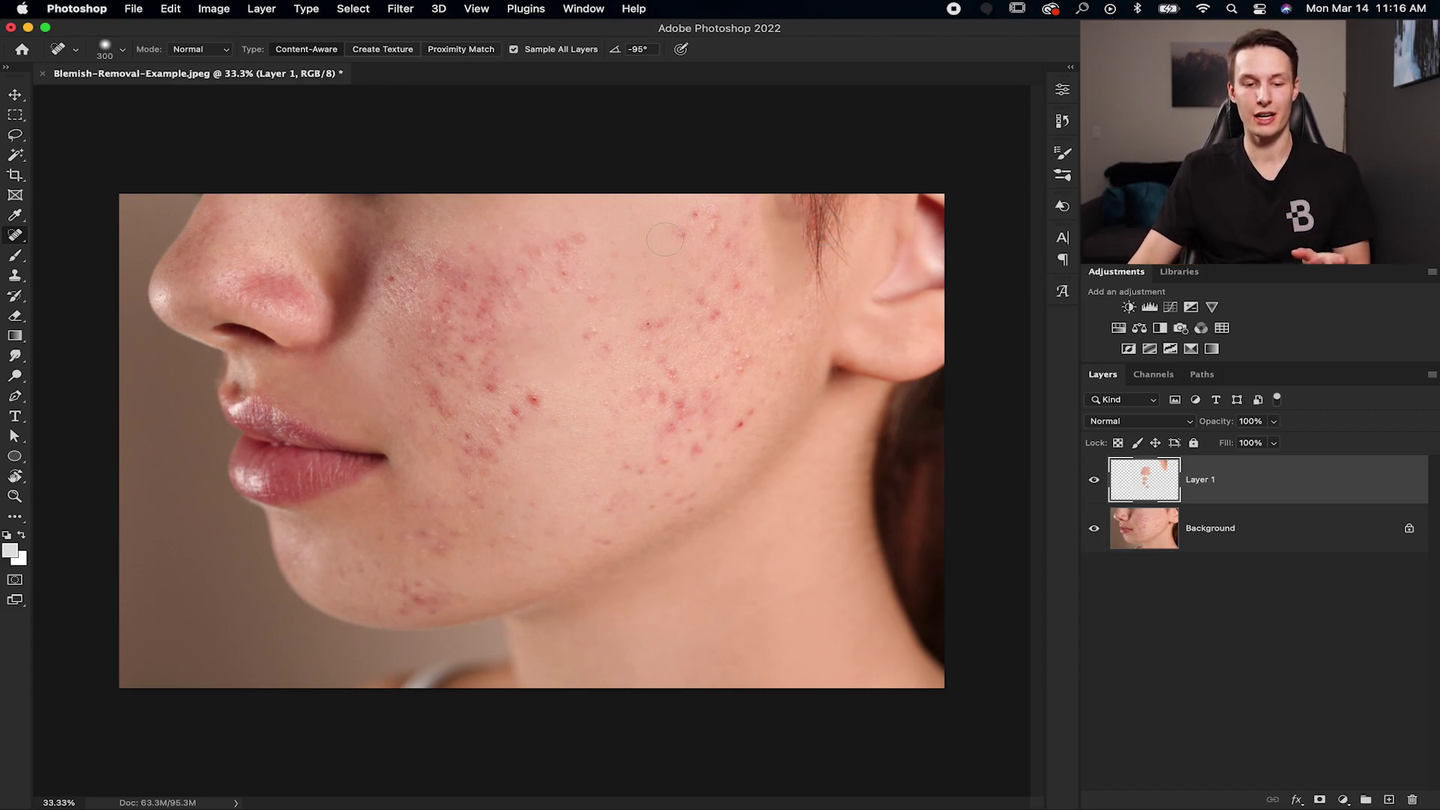
Step: Undo the hairline stroke and heal the upper-cheek blemishes with the Healing Brush at 179 px, sampling clean skin beside them
right_click(15, 235)
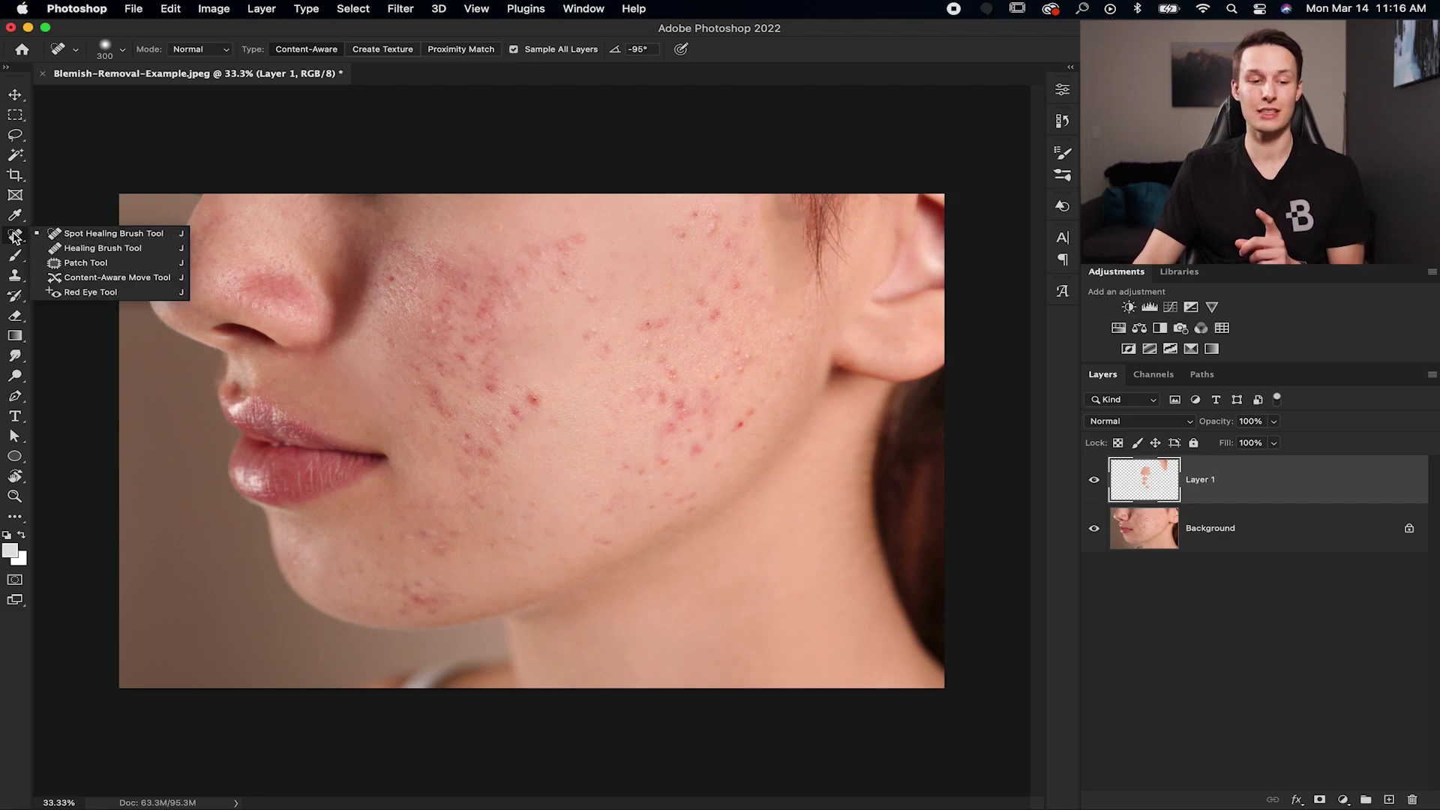
click(103, 248)
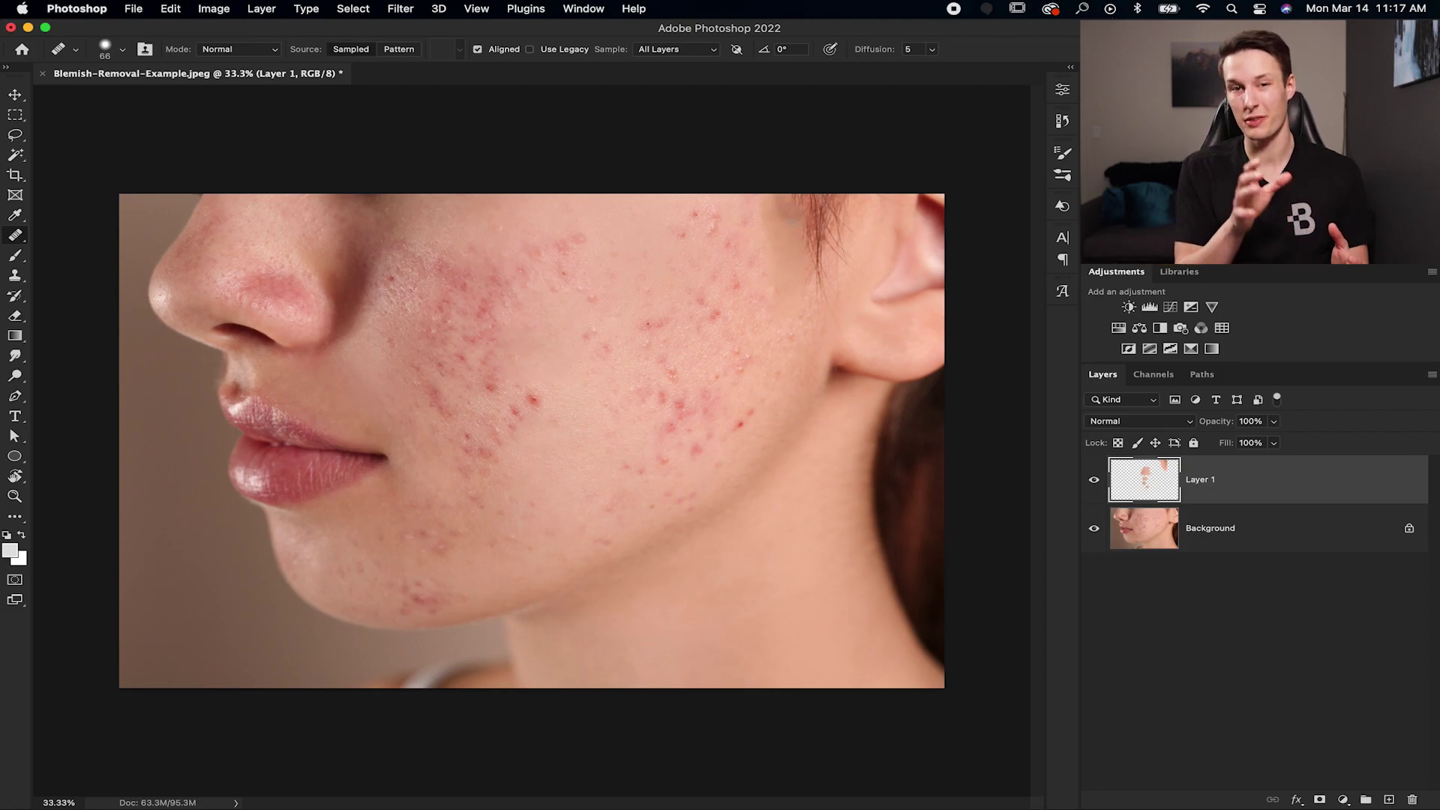
drag(793, 219, 783, 301)
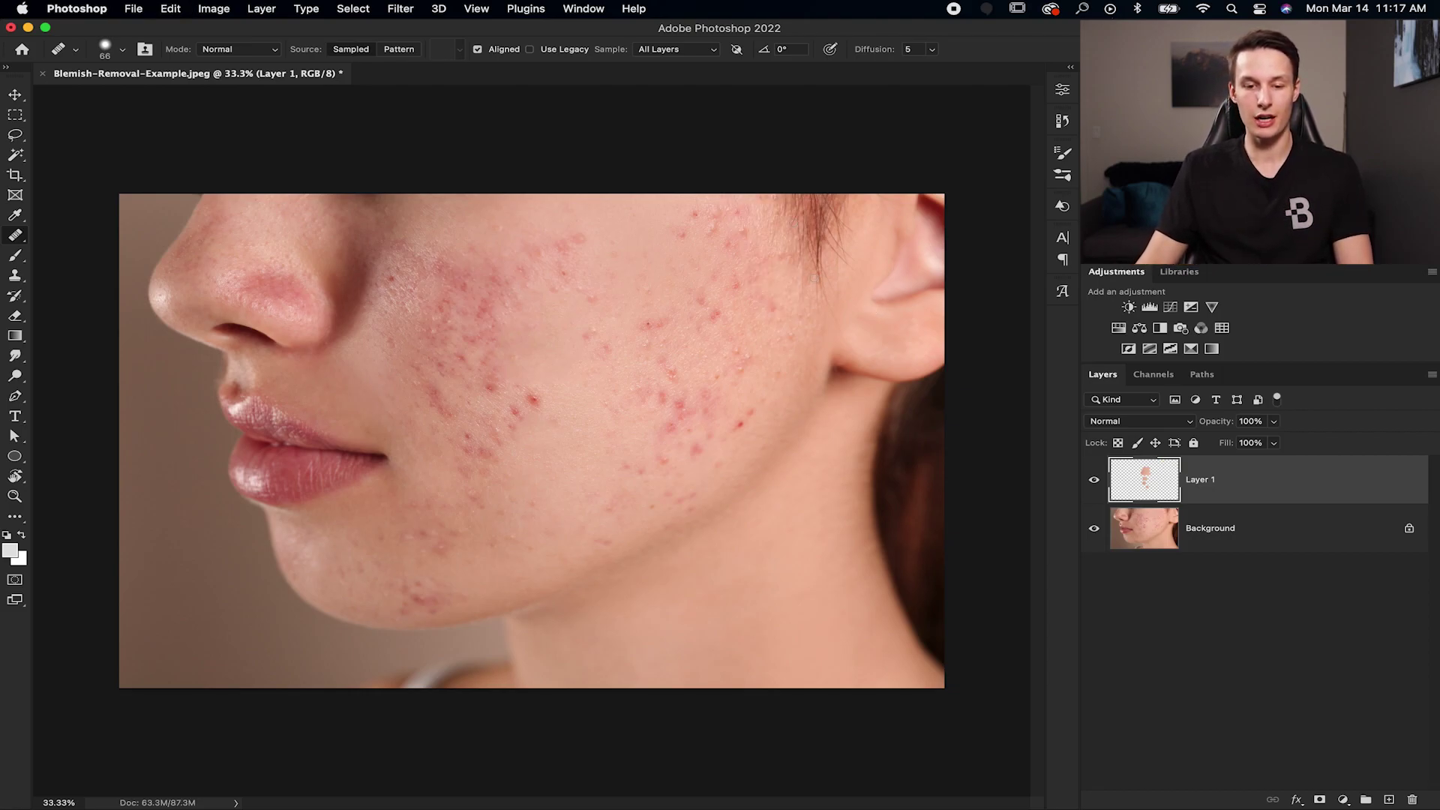
drag(659, 254, 683, 272)
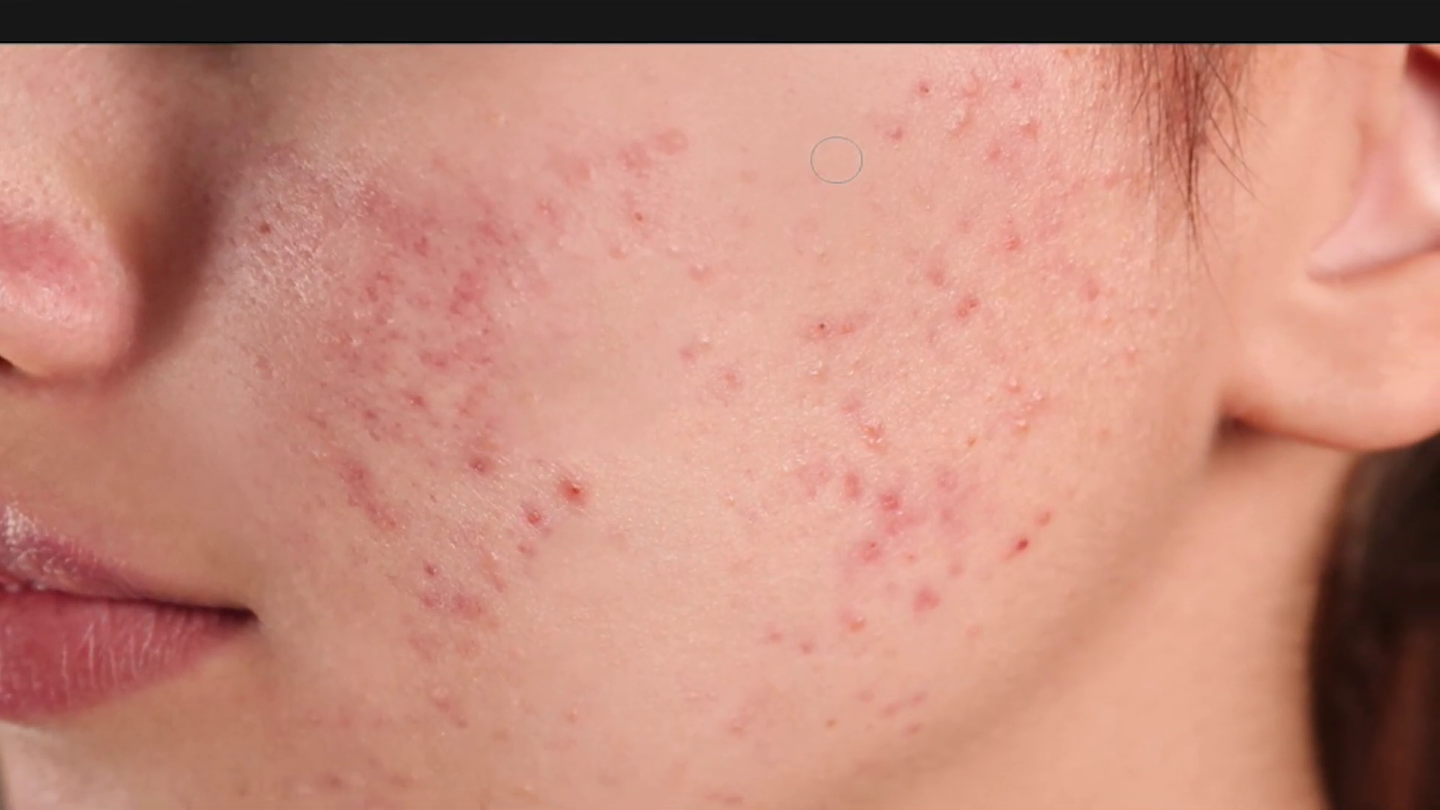
key(alt)
alt+click(819, 146)
click(889, 130)
drag(889, 129, 908, 103)
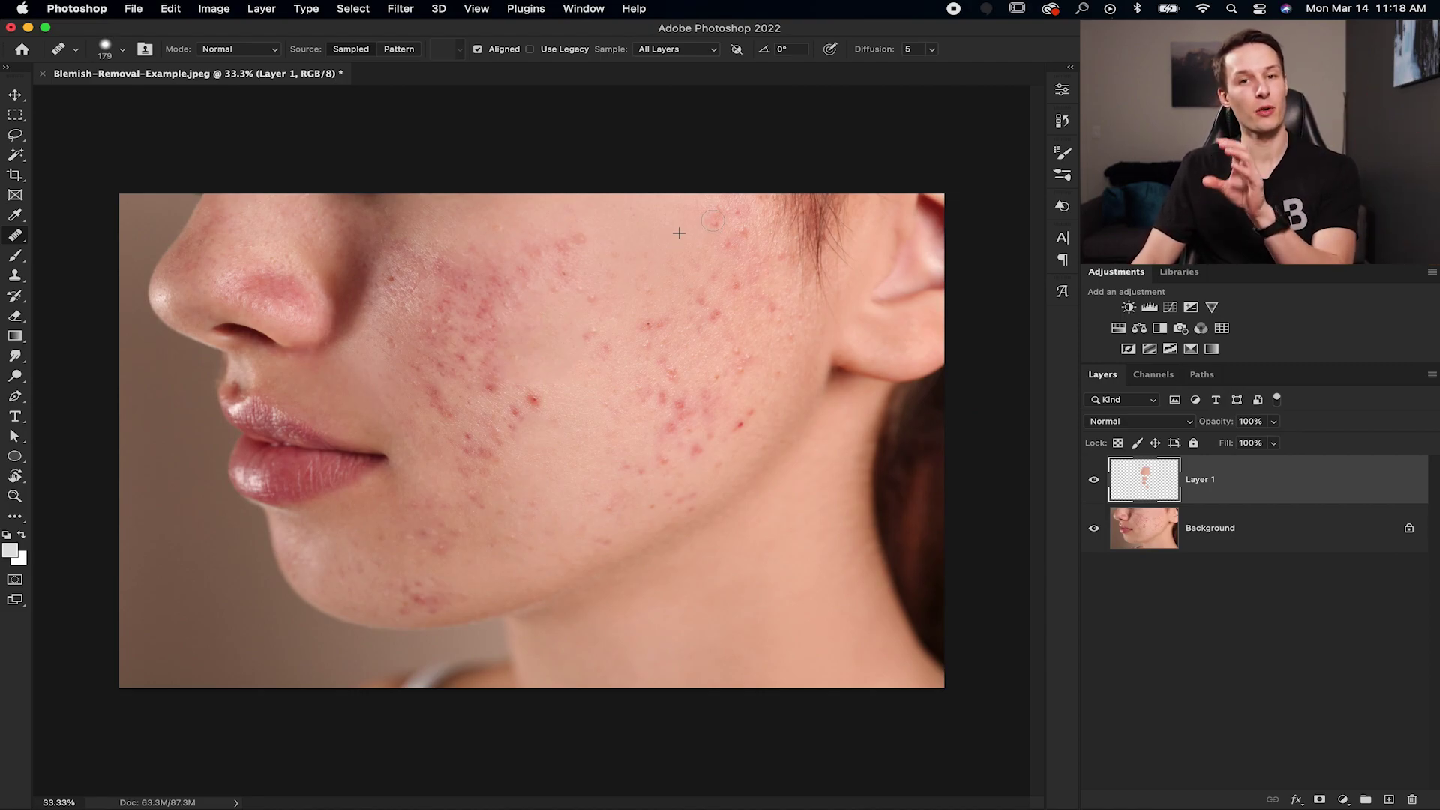
click(714, 222)
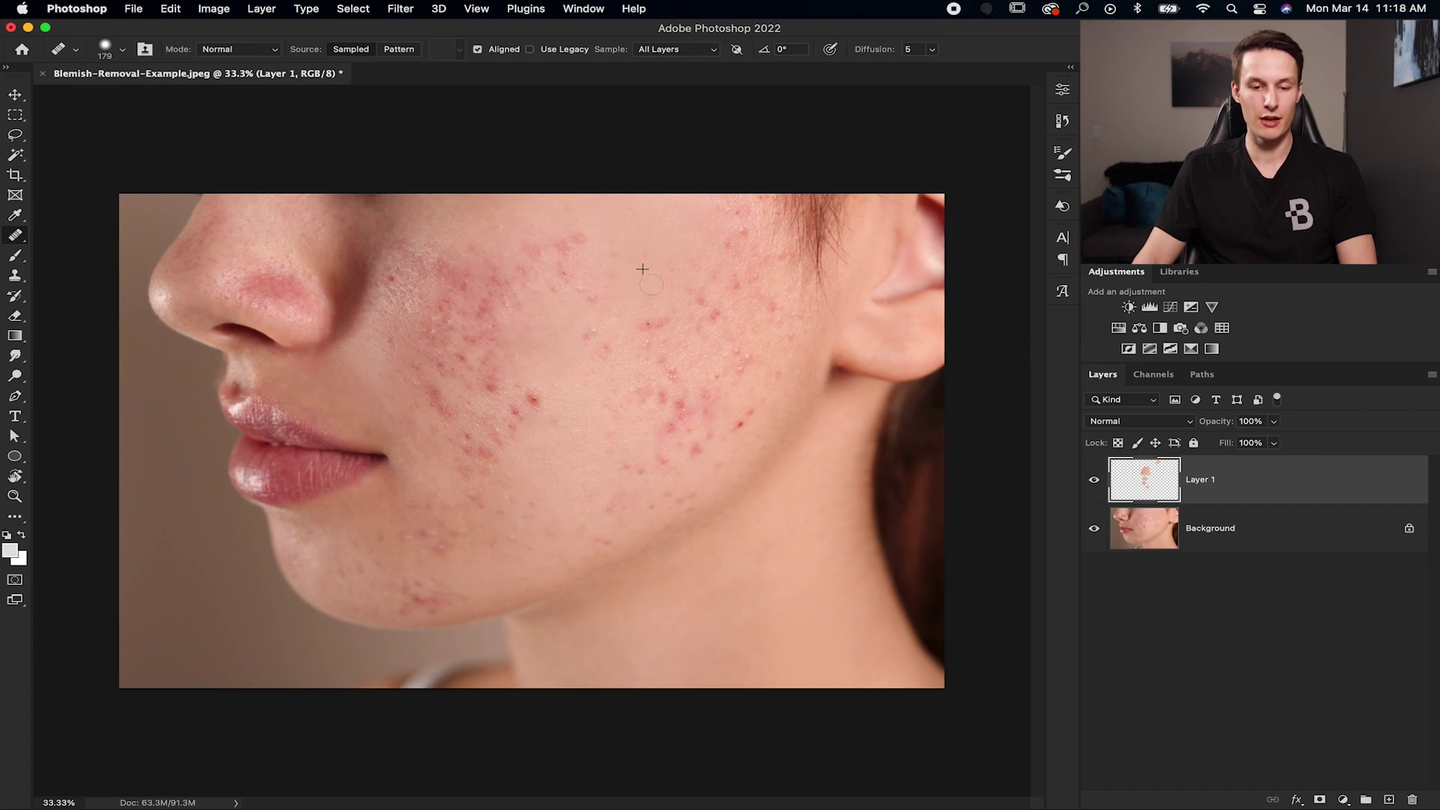
Step: Heal the remaining blemishes across the centre of the cheek with the Healing Brush, sampling clean skin close to each one
click(645, 309)
click(663, 319)
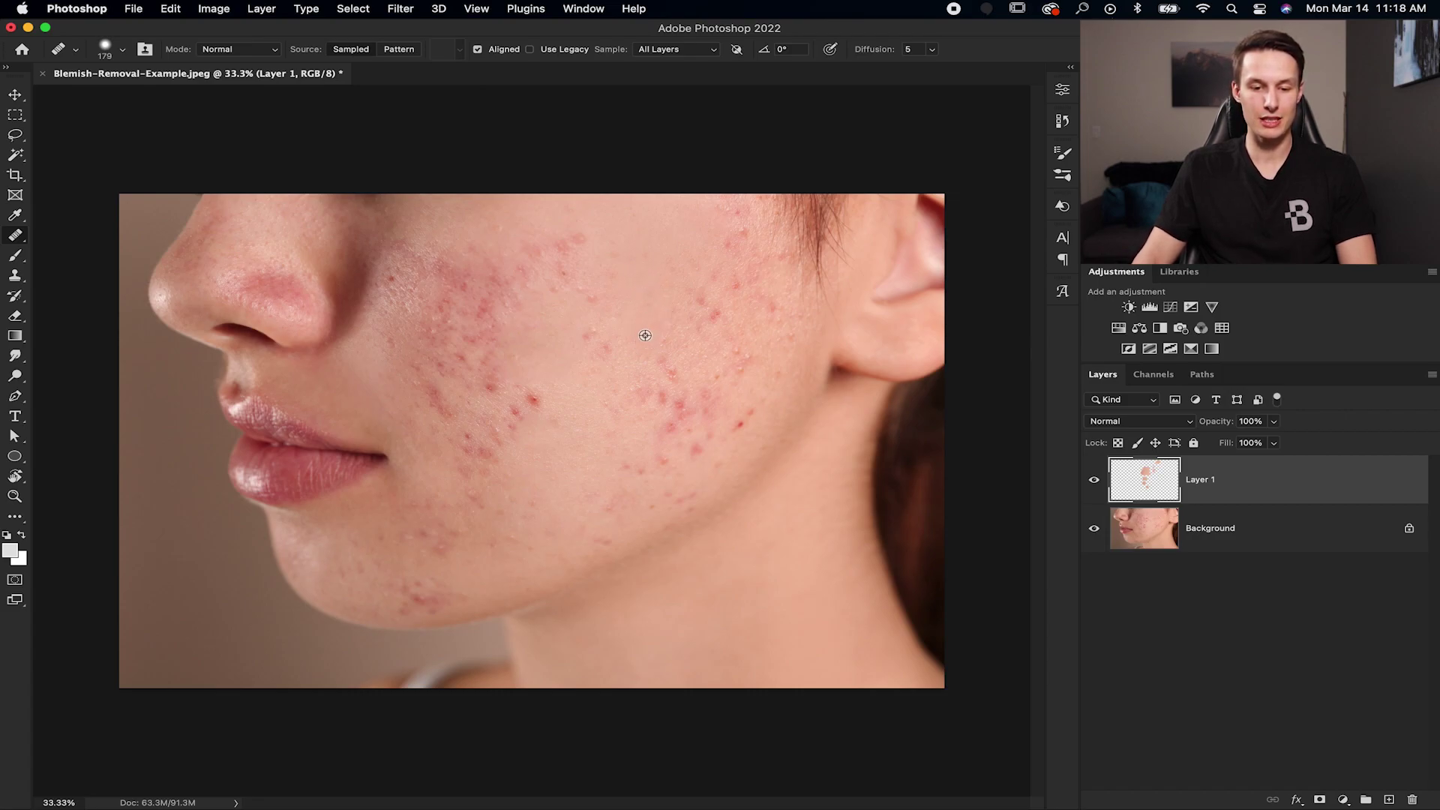
click(684, 376)
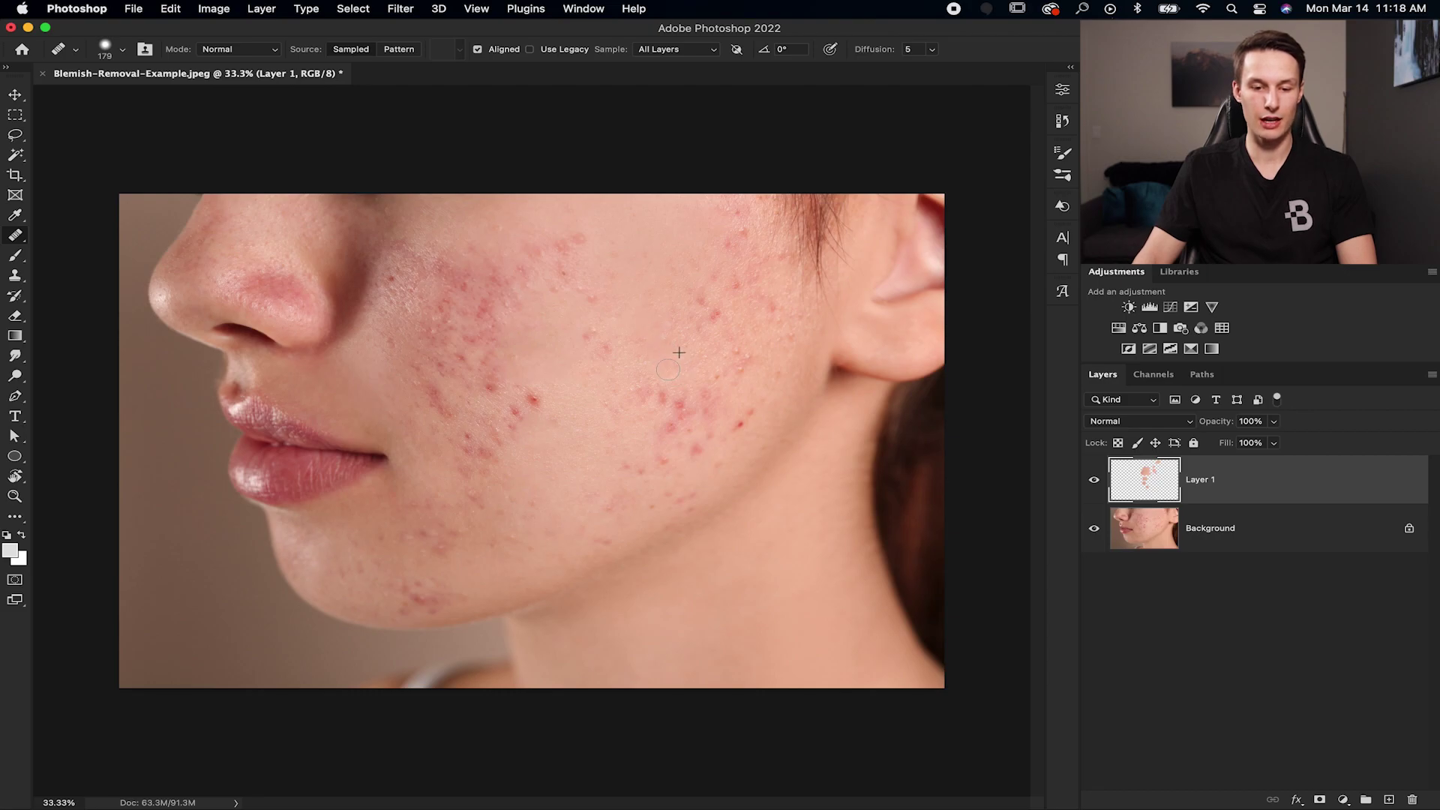
click(635, 393)
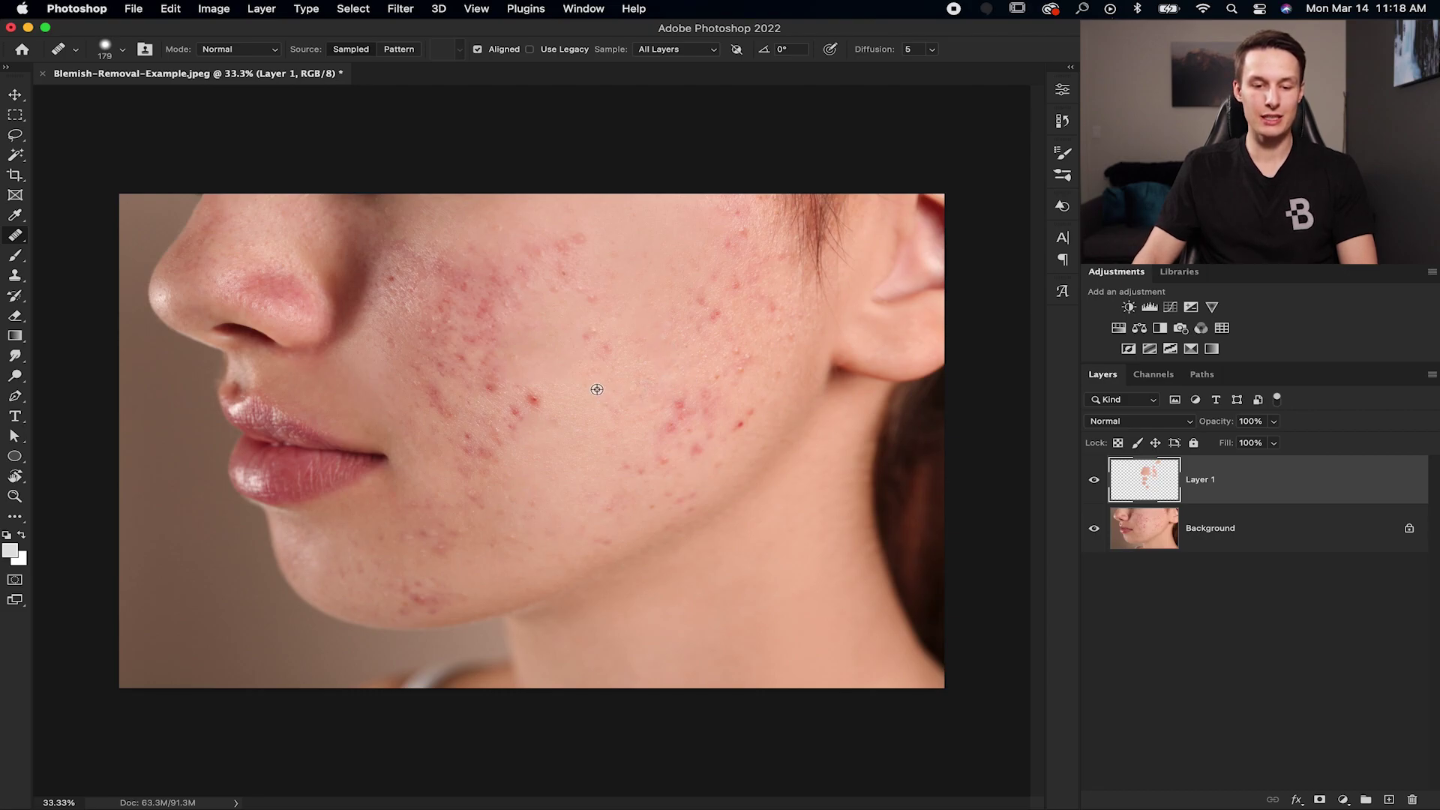
click(606, 350)
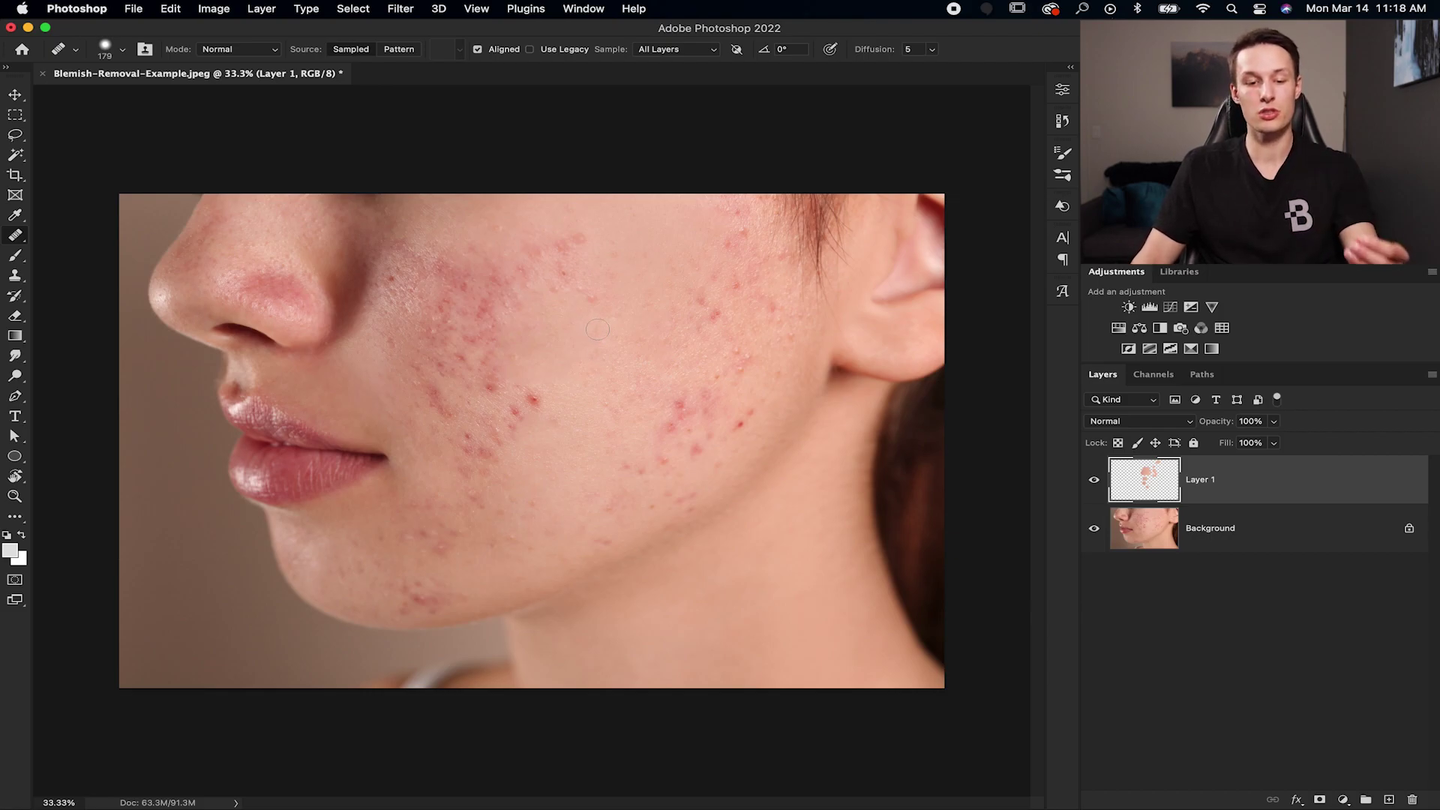
click(537, 401)
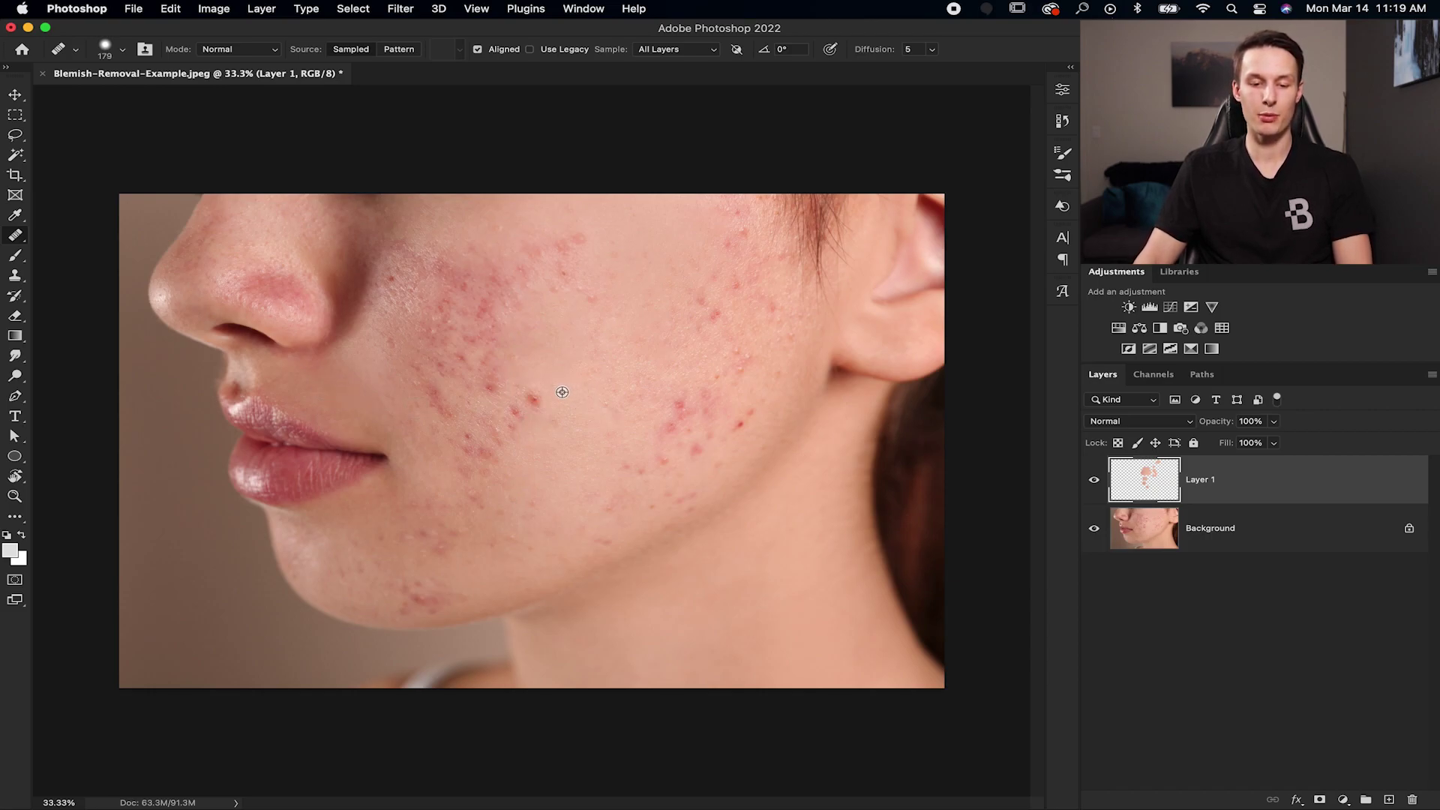
click(531, 403)
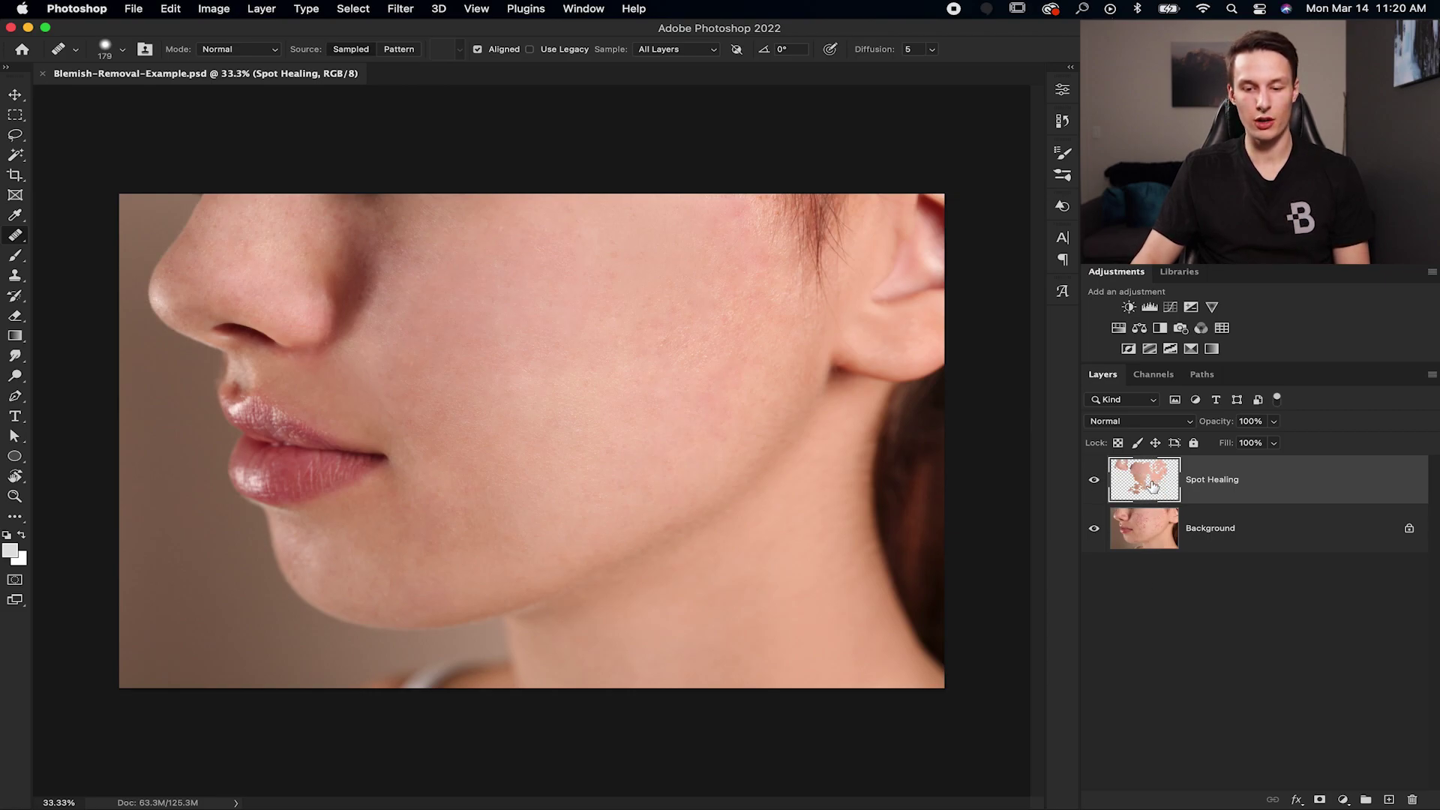
Step: Compare the retouched and original skin by hiding and showing the Spot Healing layer
click(1095, 481)
click(1096, 481)
click(1095, 482)
click(1095, 482)
click(1095, 481)
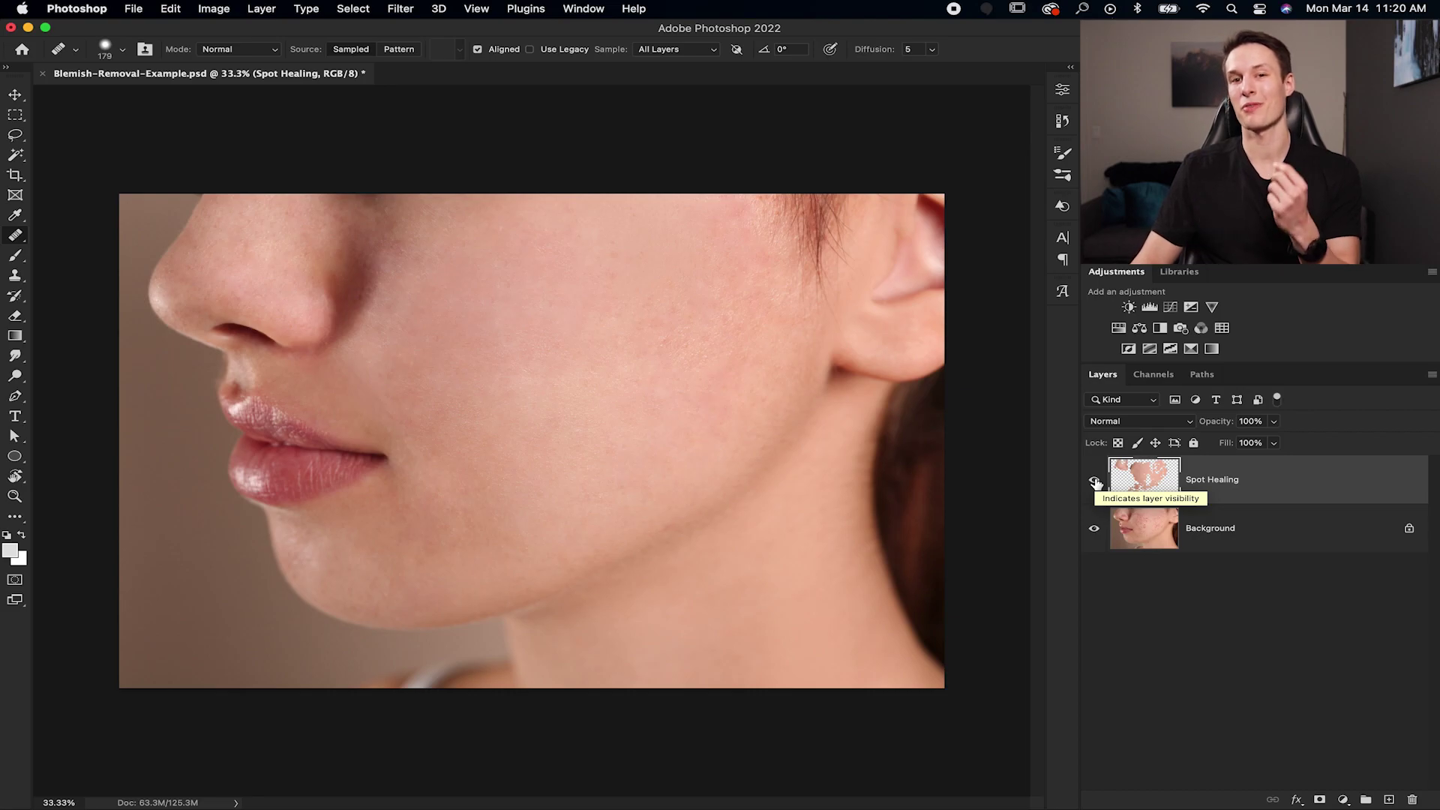
click(1095, 480)
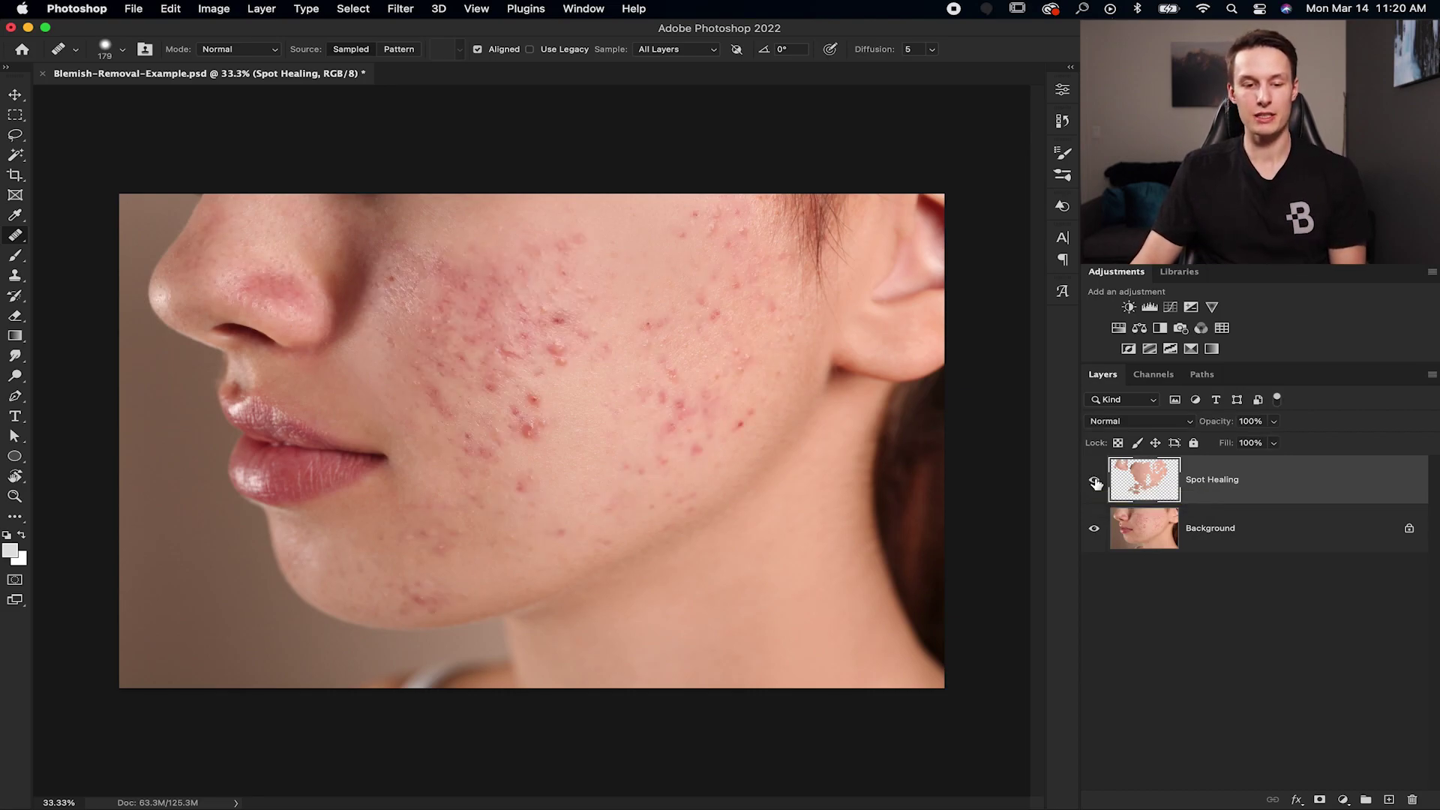
click(1095, 480)
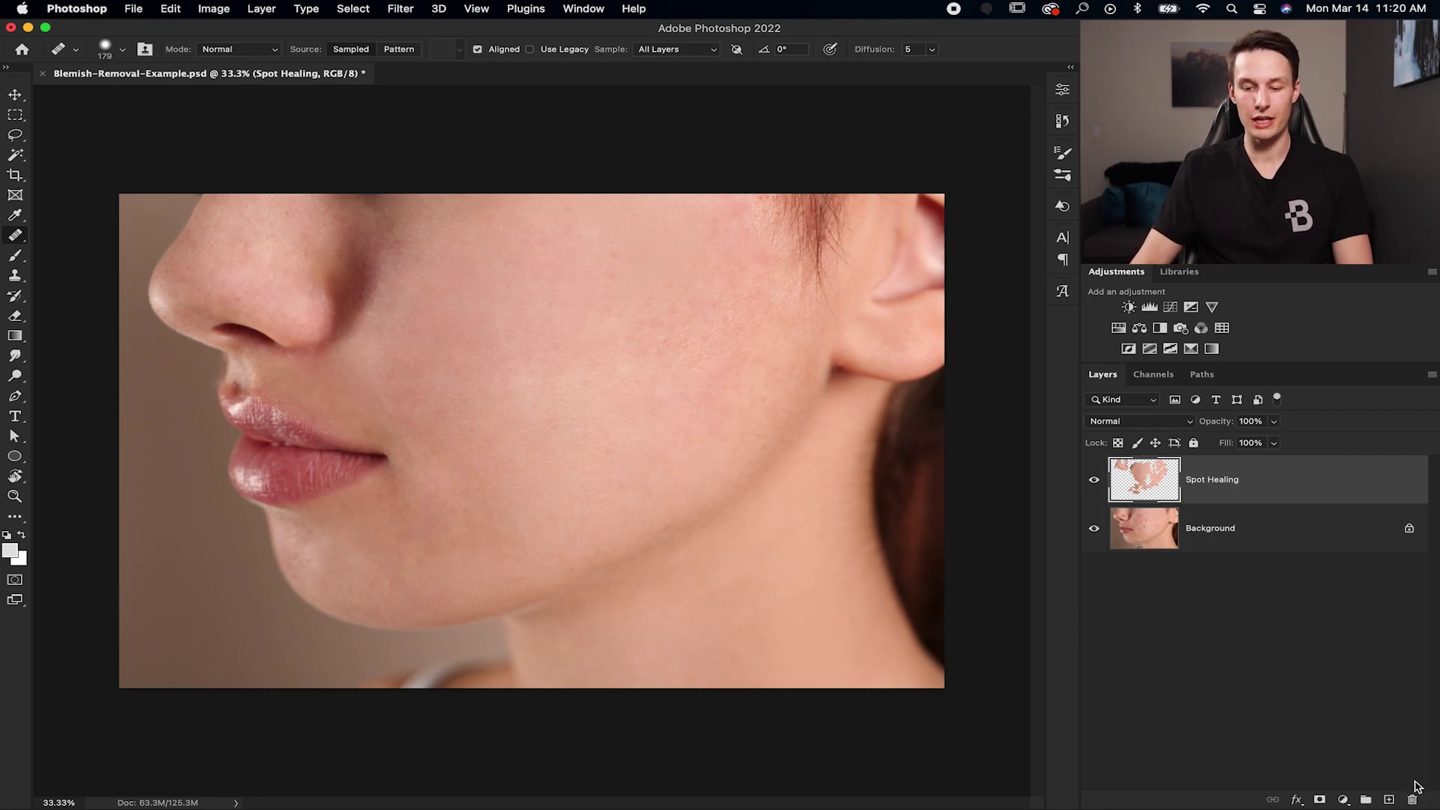
Step: Add a new layer above Spot Healing and set up the Brush tool in Lighten mode at 17% opacity
click(1389, 800)
click(15, 260)
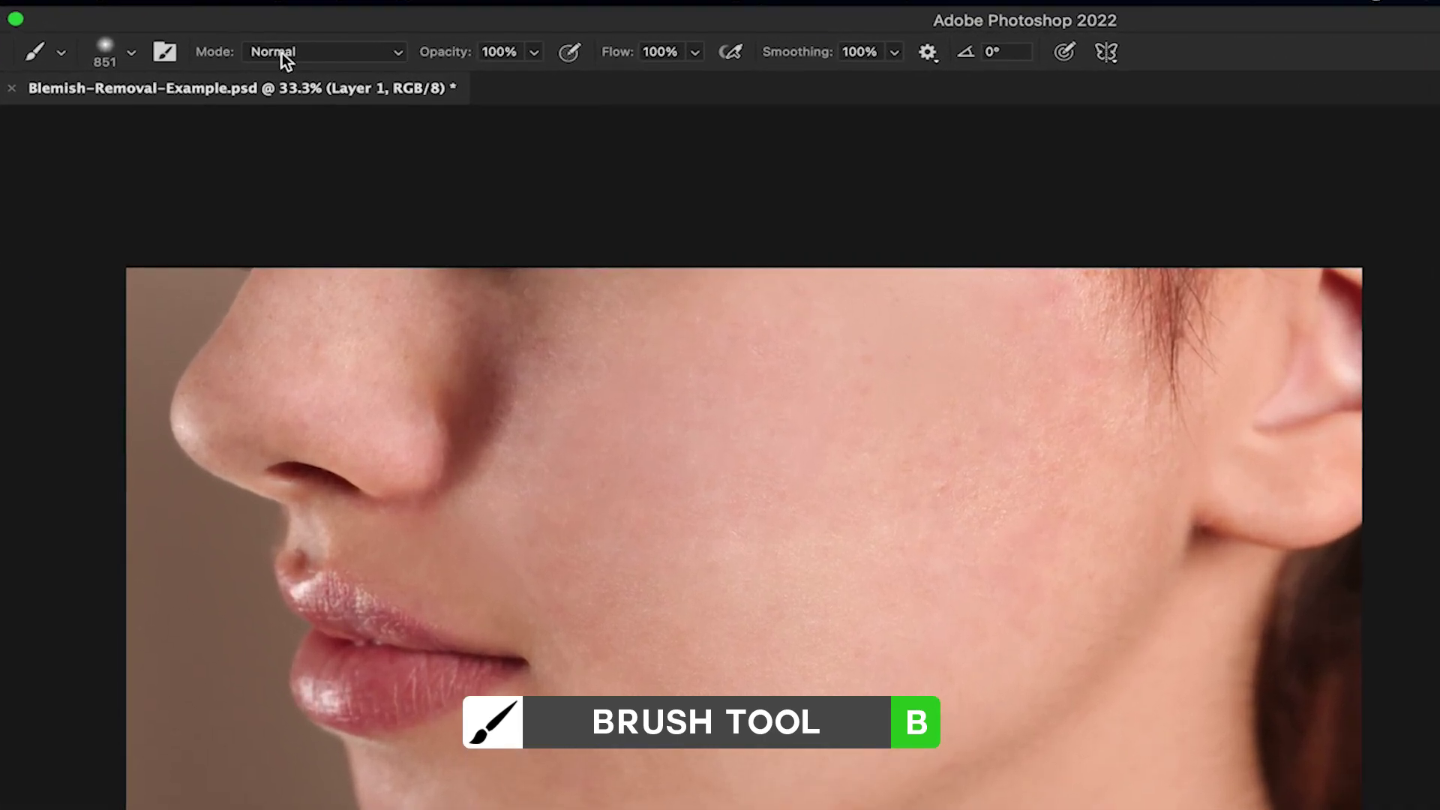
click(224, 50)
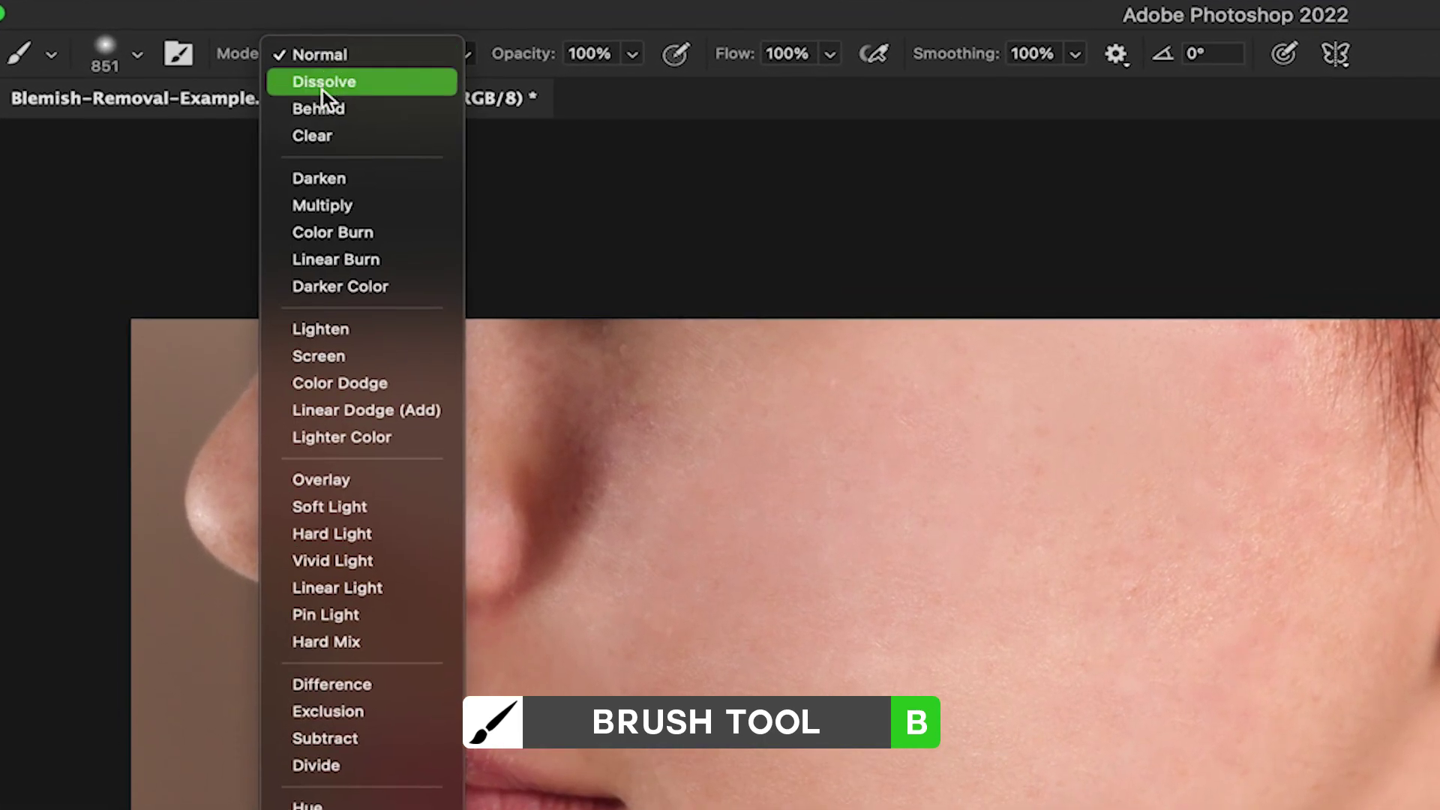
click(340, 330)
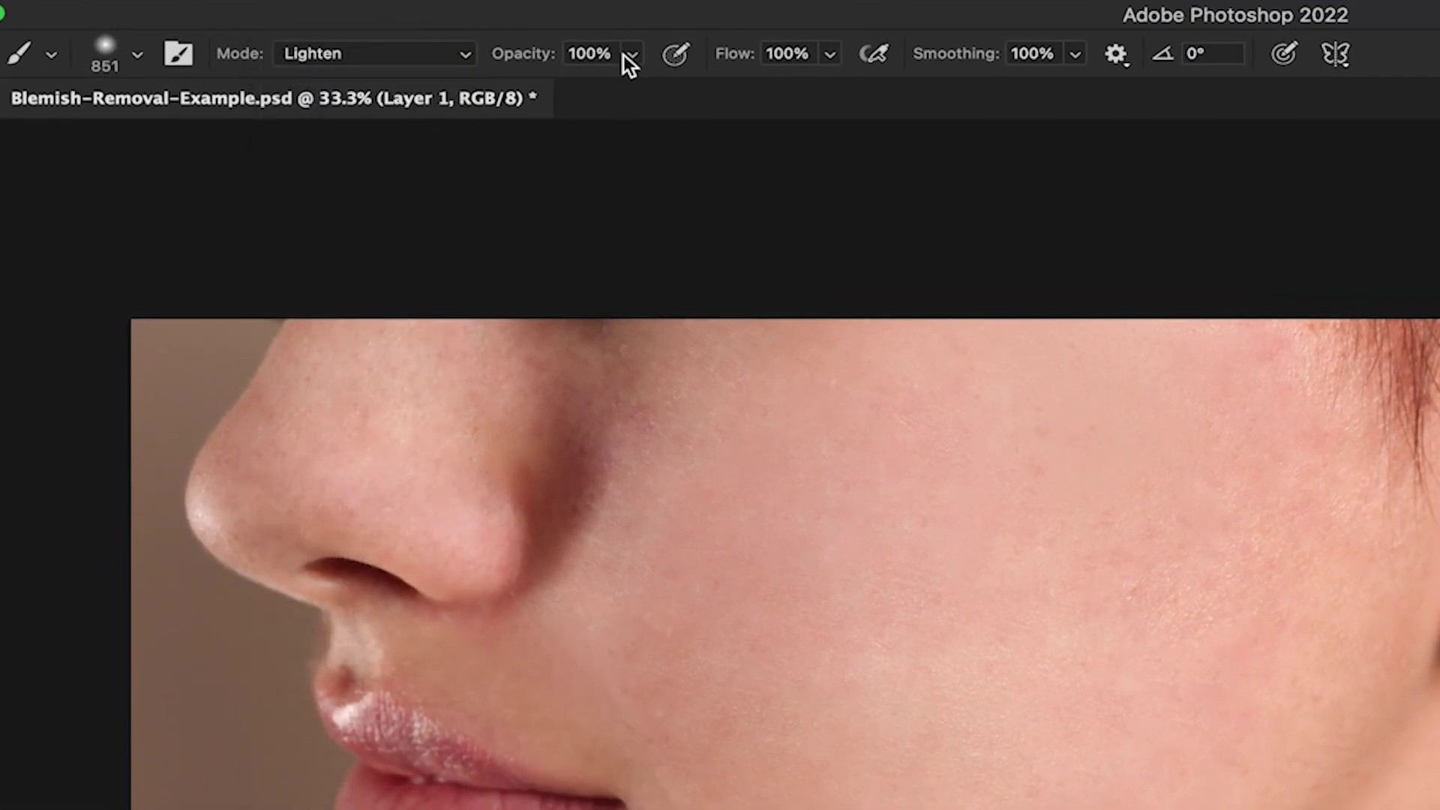
click(630, 56)
drag(512, 90, 513, 90)
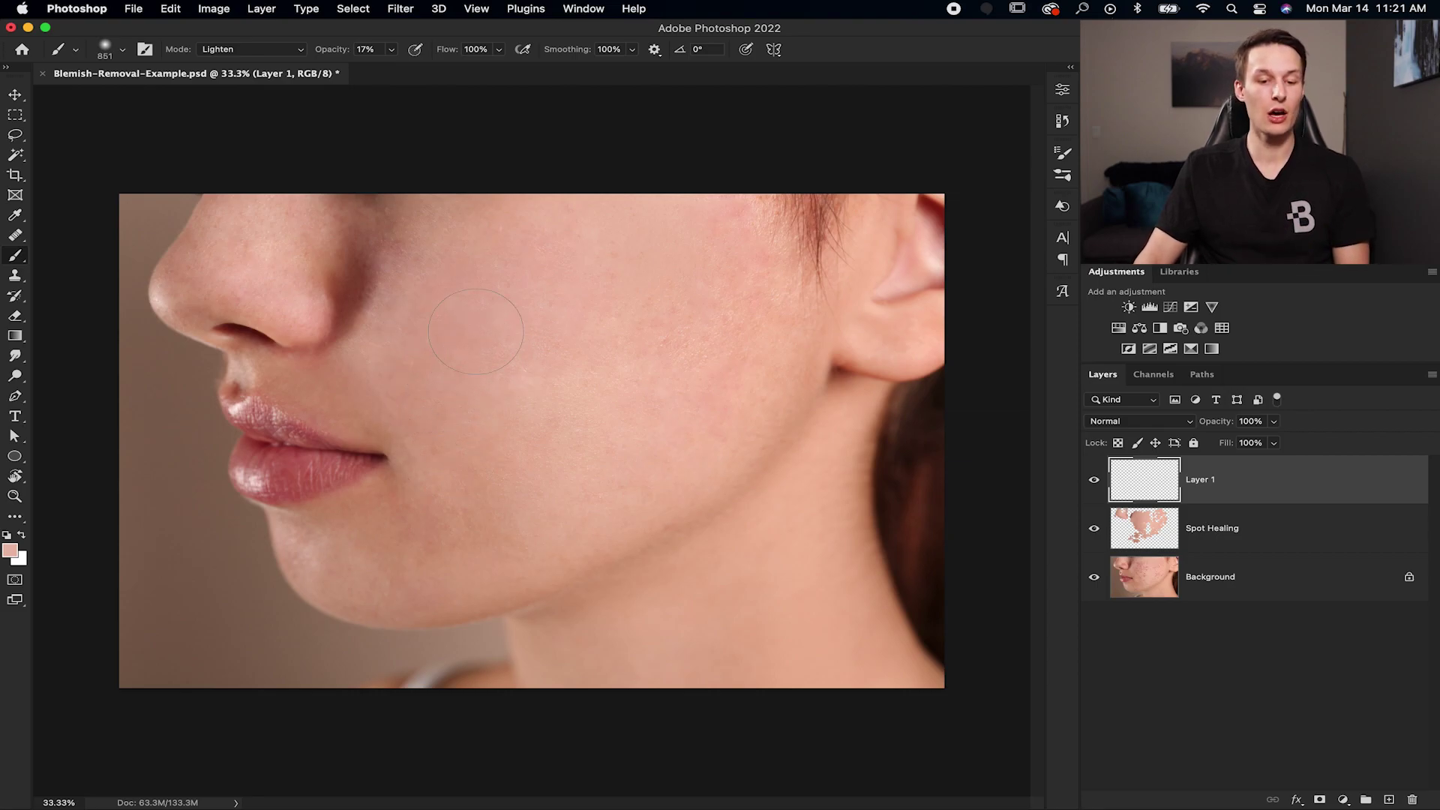
Step: Paint sampled skin tones over the redness across the inner and middle cheek on Layer 1 with the soft round brush
click(425, 386)
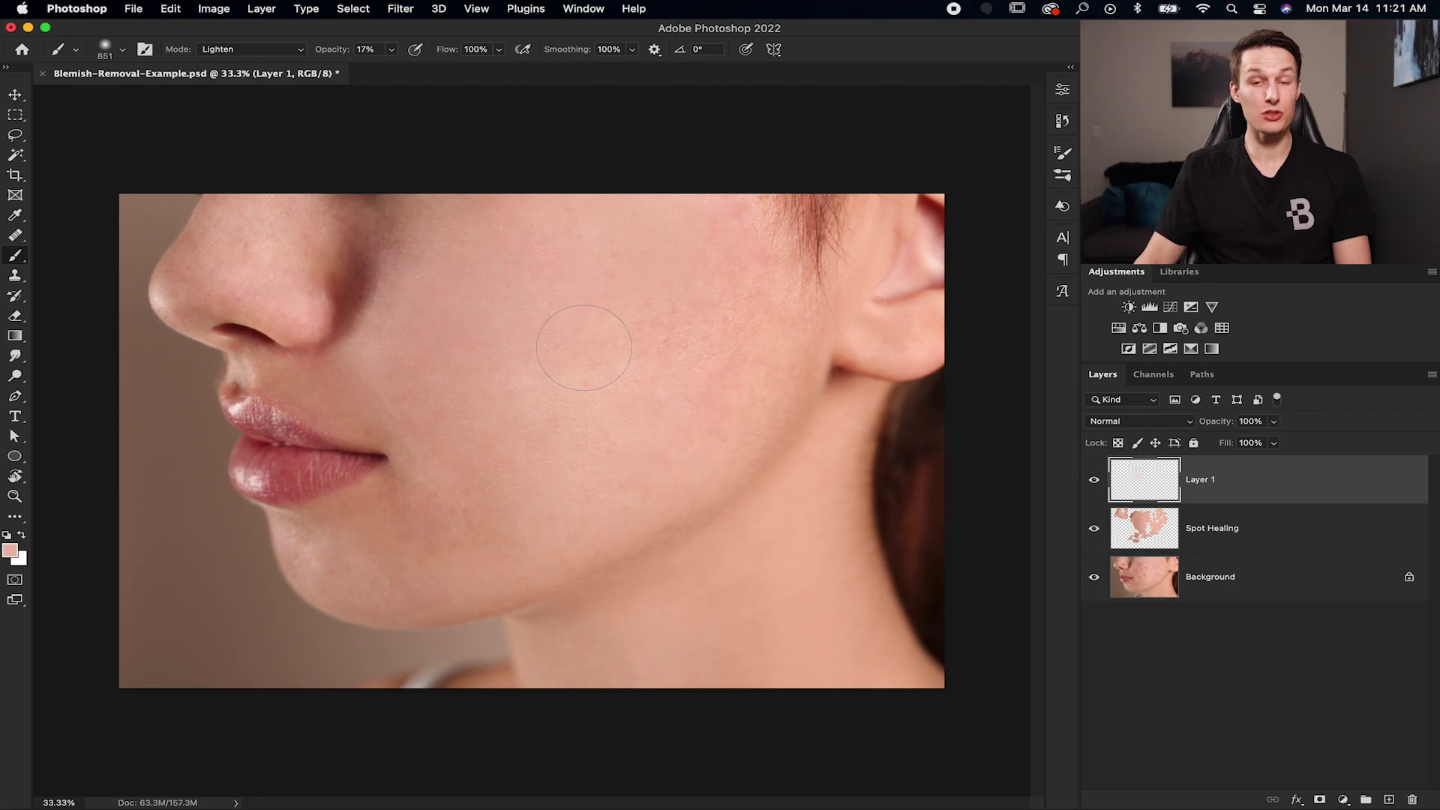
alt+click(555, 311)
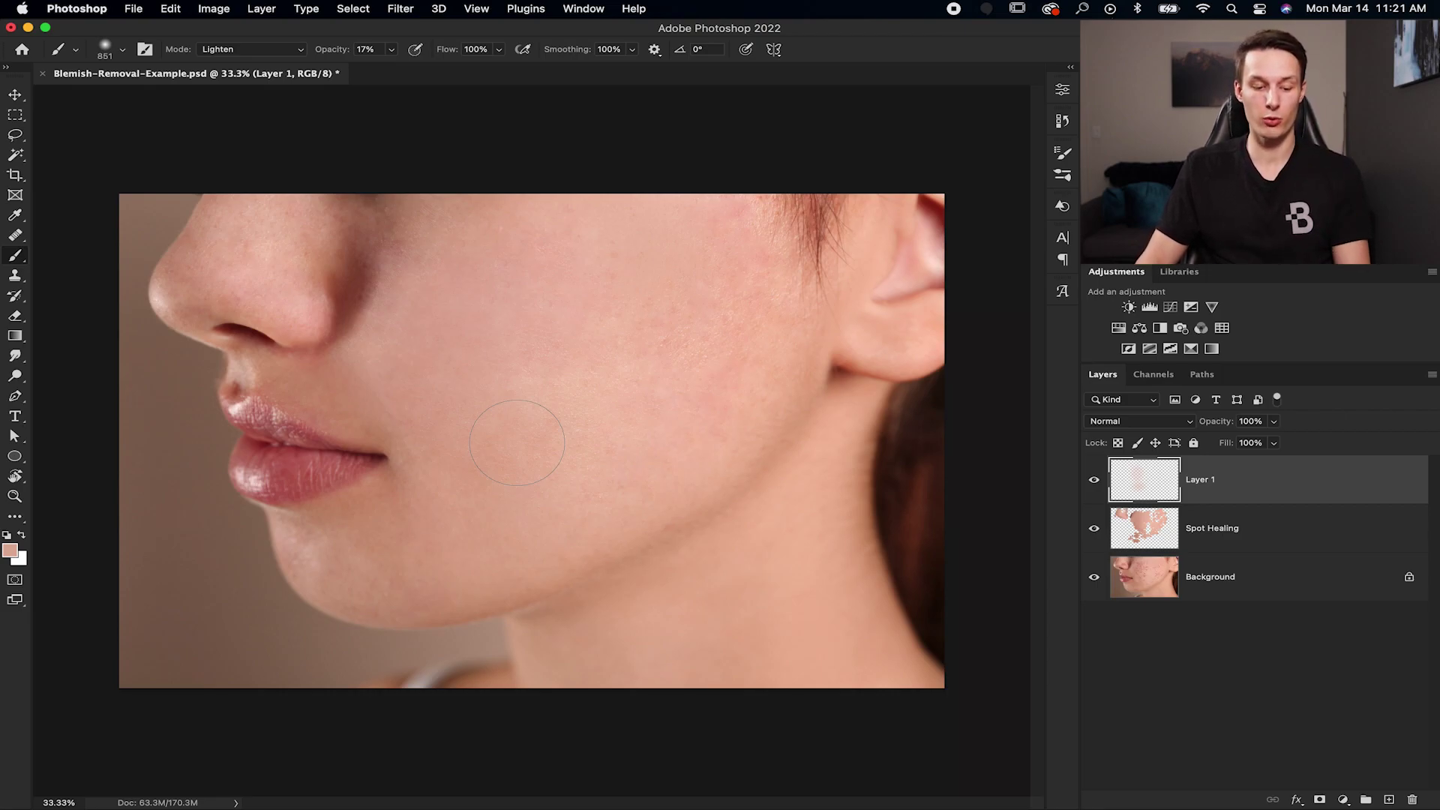
click(104, 51)
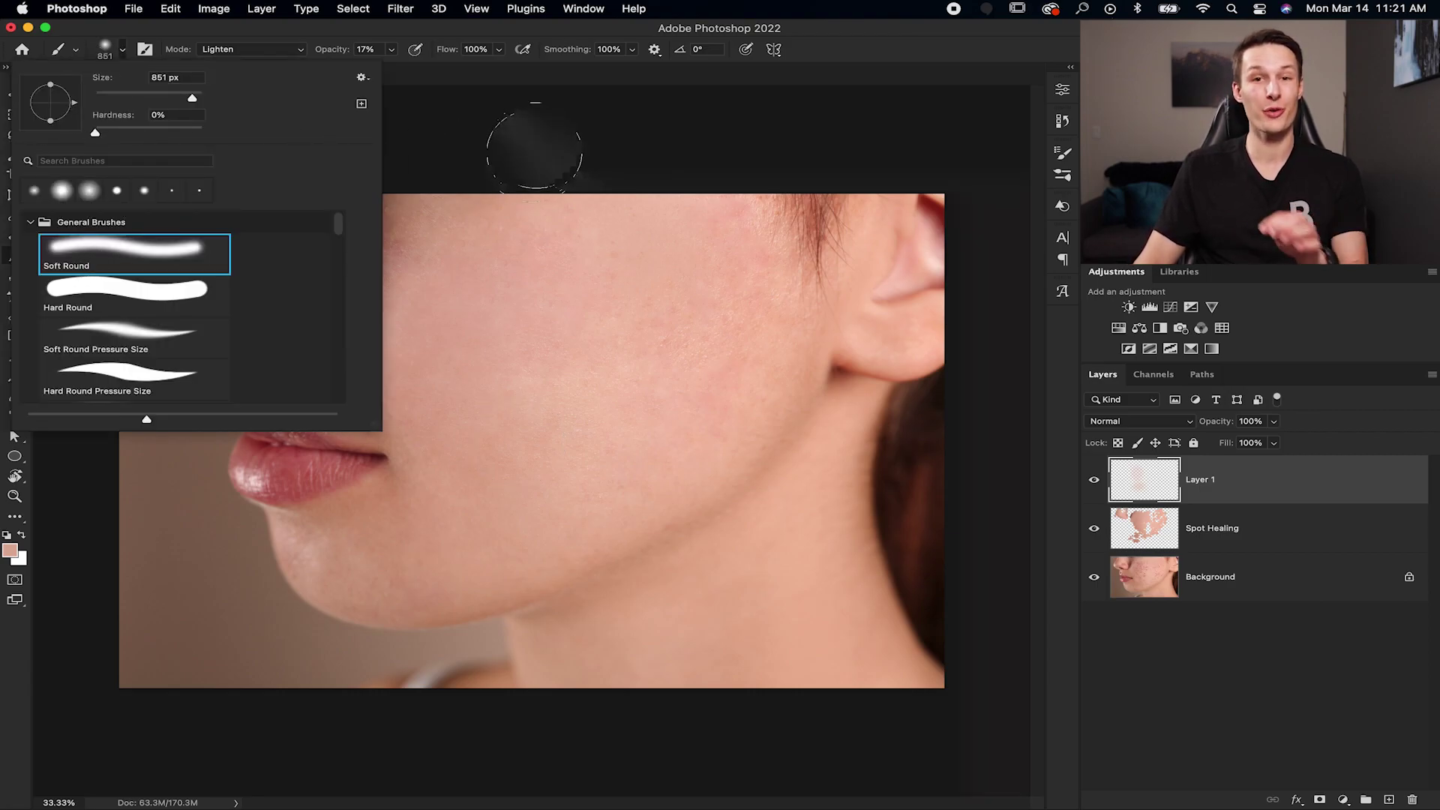
click(547, 129)
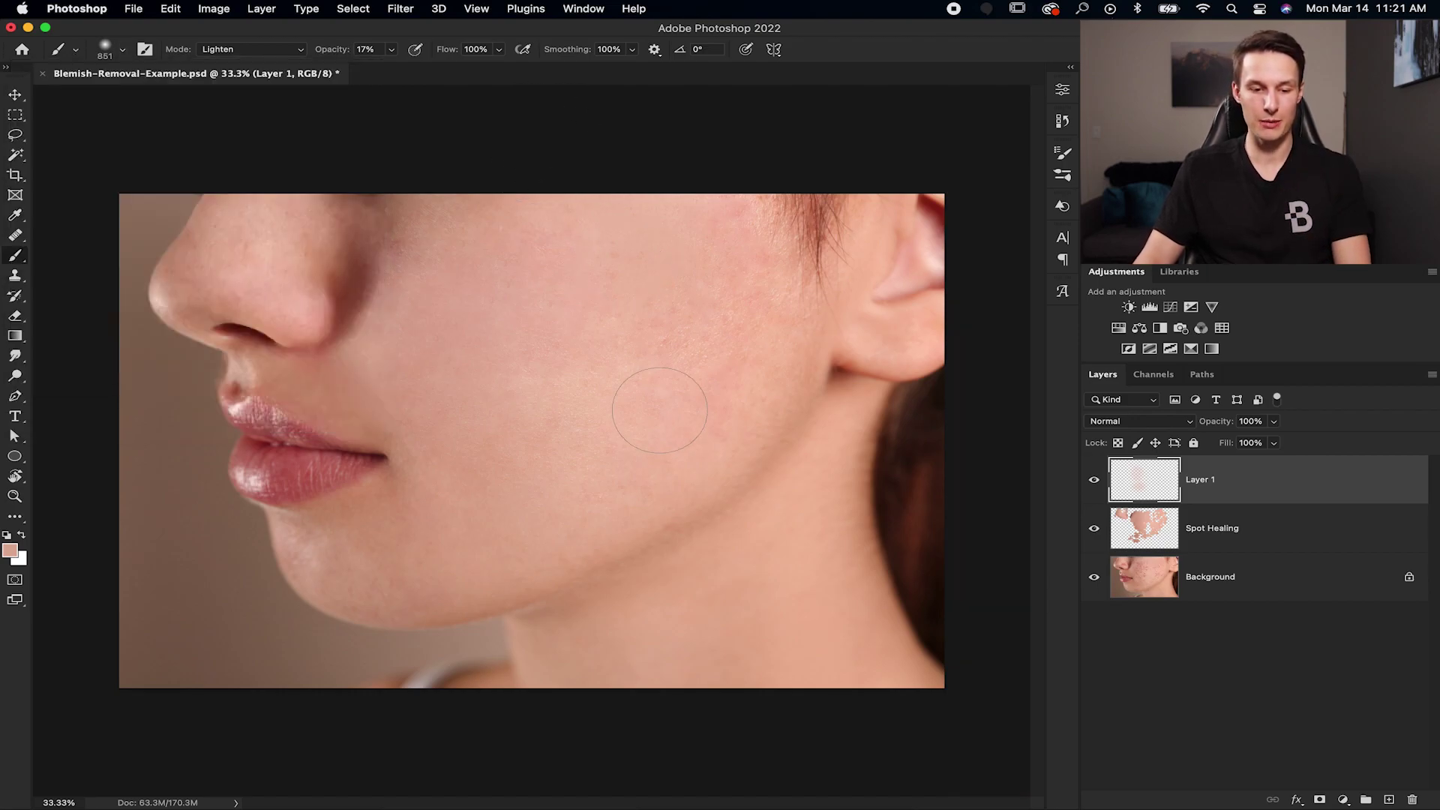
Step: Even out the redness on the outer cheek toward the hairline and ear by sampling nearby lighter skin and painting over it
alt+click(670, 366)
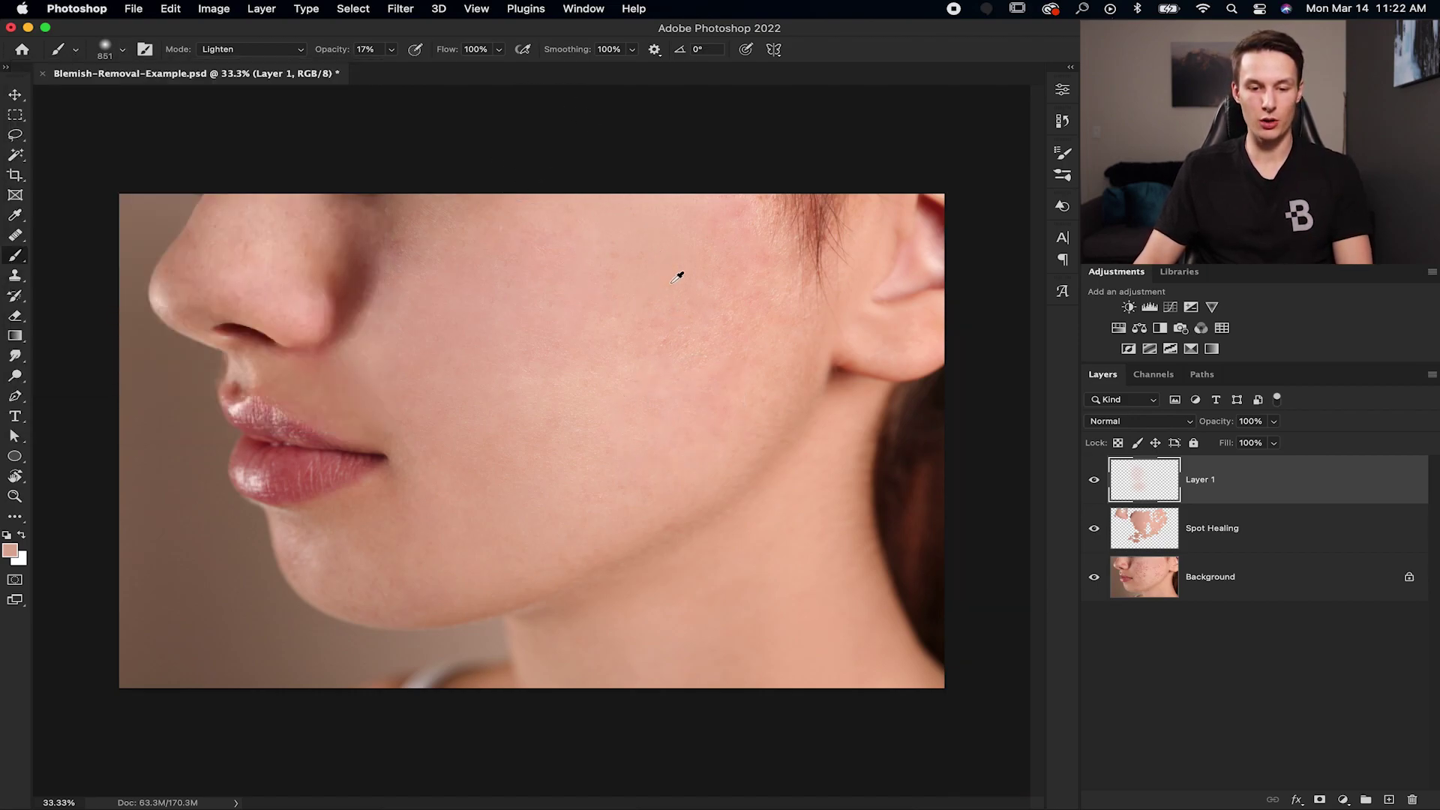
alt+click(673, 259)
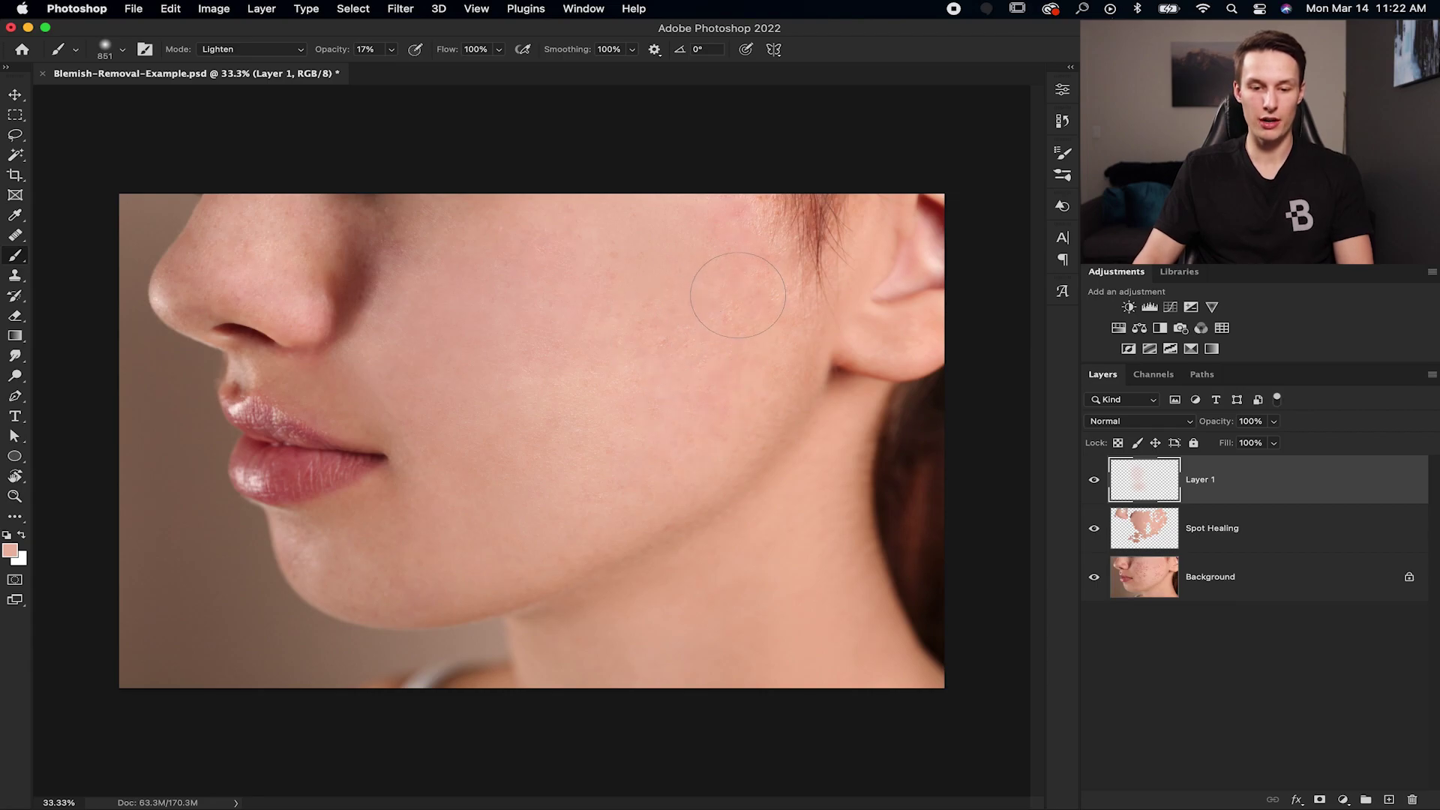
alt+click(656, 261)
alt+click(690, 253)
alt+click(631, 427)
mouse_move(751, 364)
mouse_down()
mouse_move(736, 397)
mouse_move(766, 343)
mouse_up()
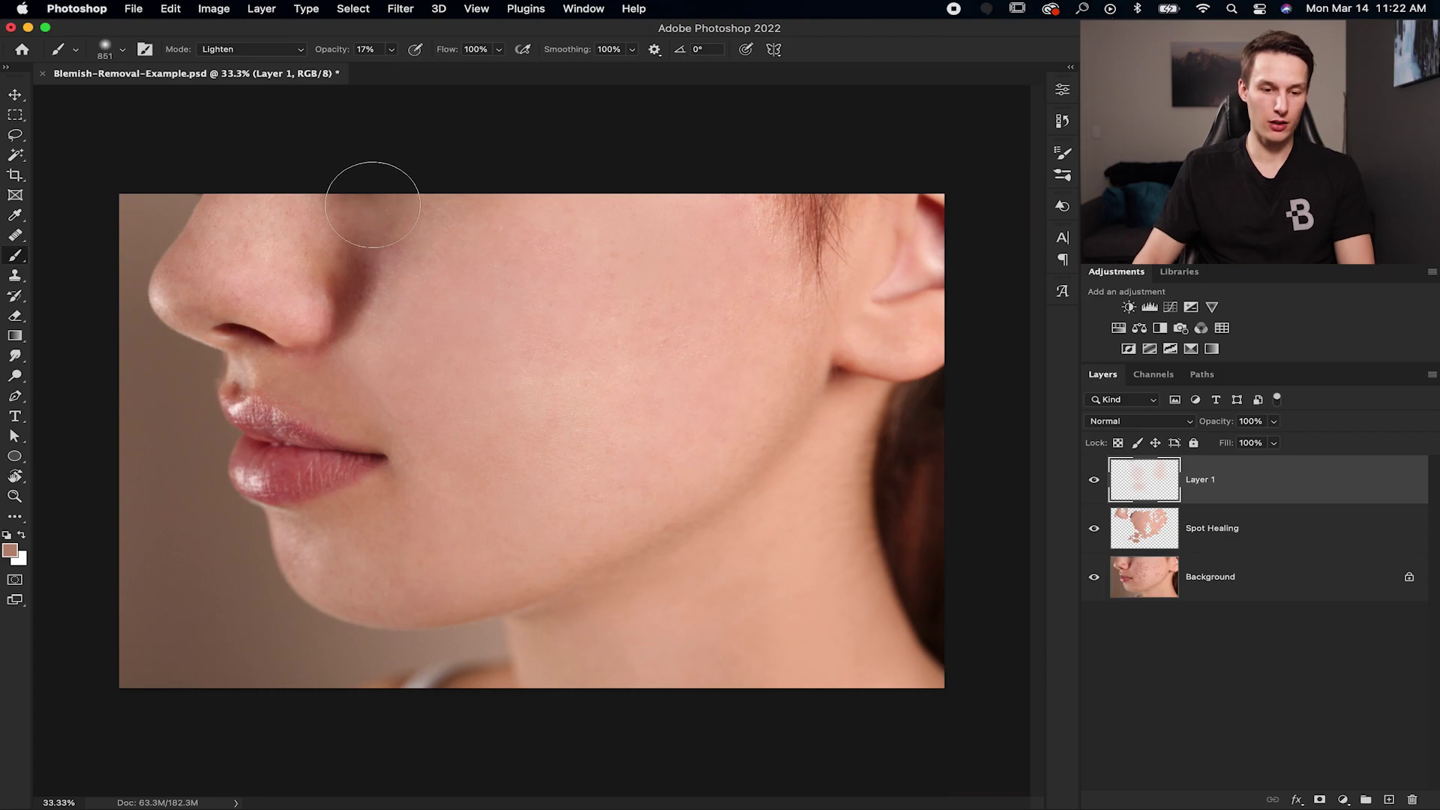
Step: Reduce the brush size to 441 px and touch up the smaller uneven areas beside the nose
key(bracketleft)
key(bracketleft)
key(bracketleft)
key(bracketleft)
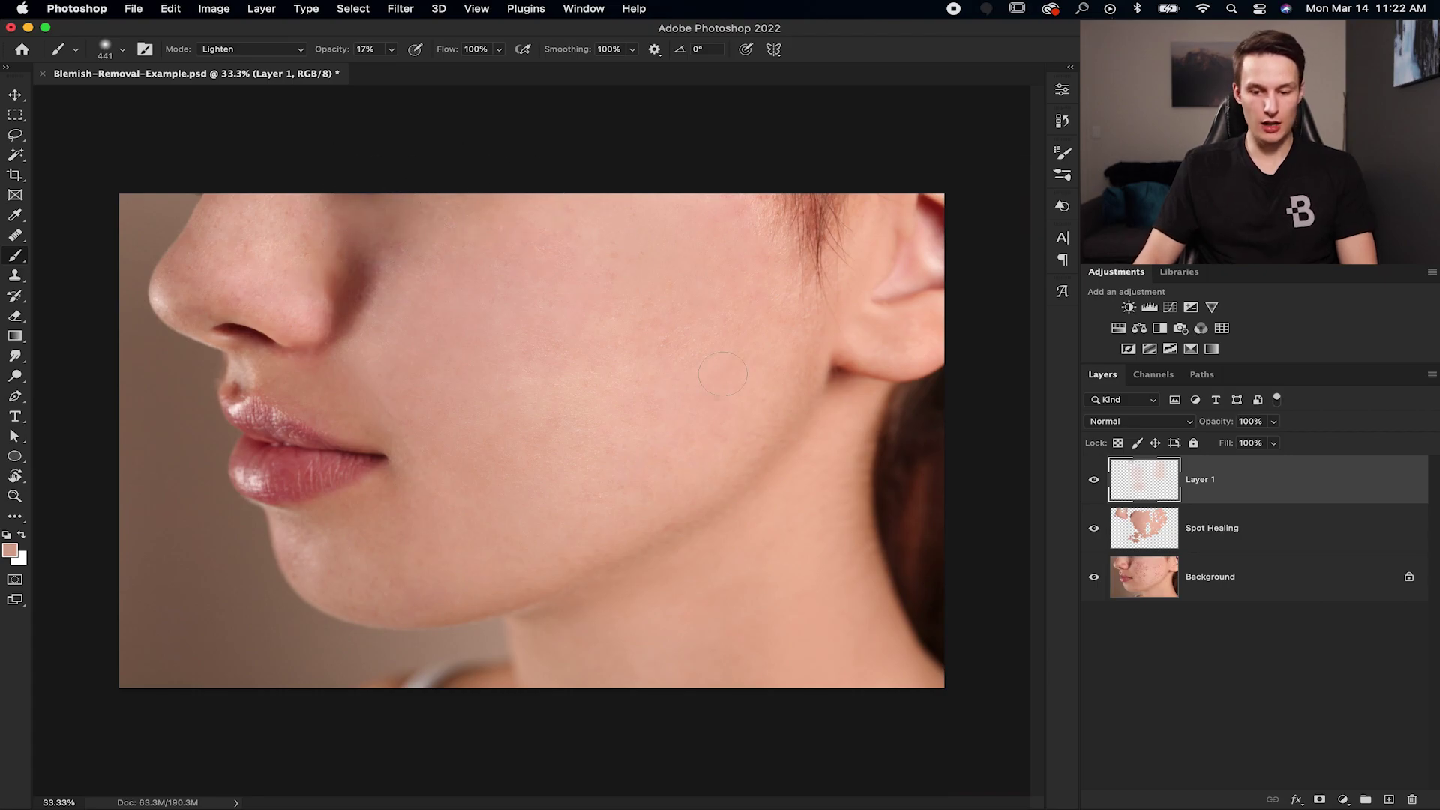
Step: Compare the skin with and without the redness correction by hiding and showing Layer 1
click(1094, 481)
click(1095, 482)
click(1095, 484)
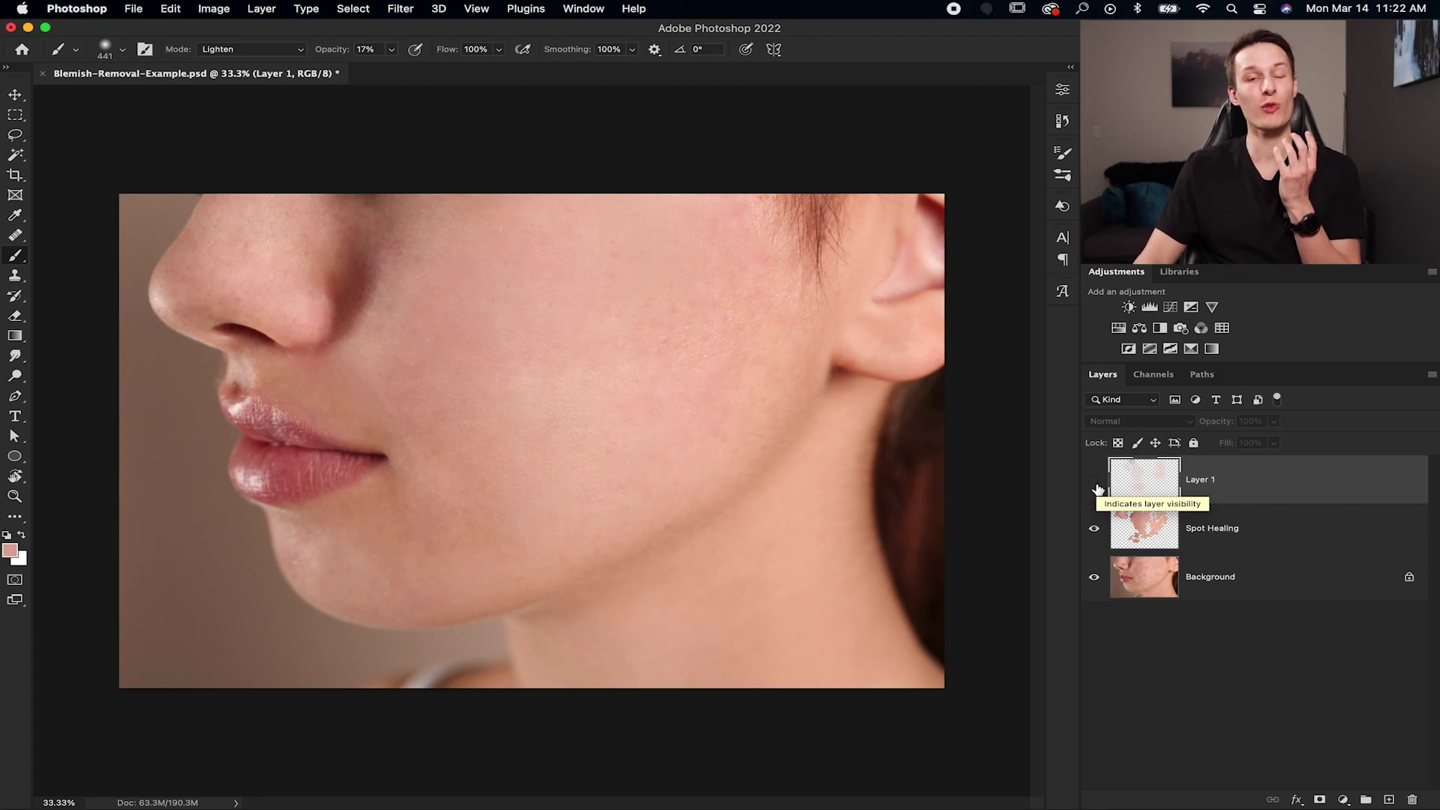
click(1094, 483)
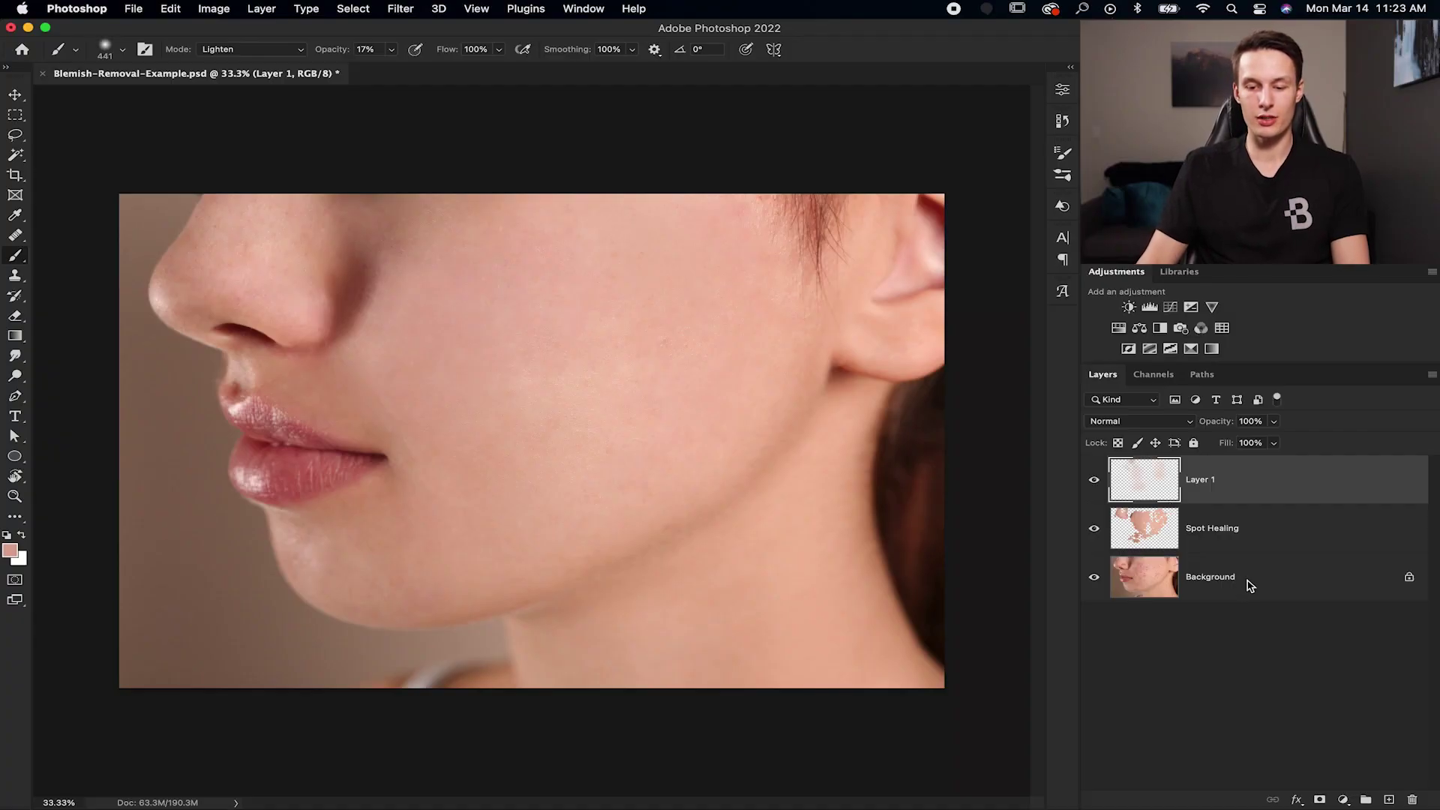
Step: Duplicate Layer 1, Spot Healing and Background together and merge the copies into one layer on top
shift+click(1249, 586)
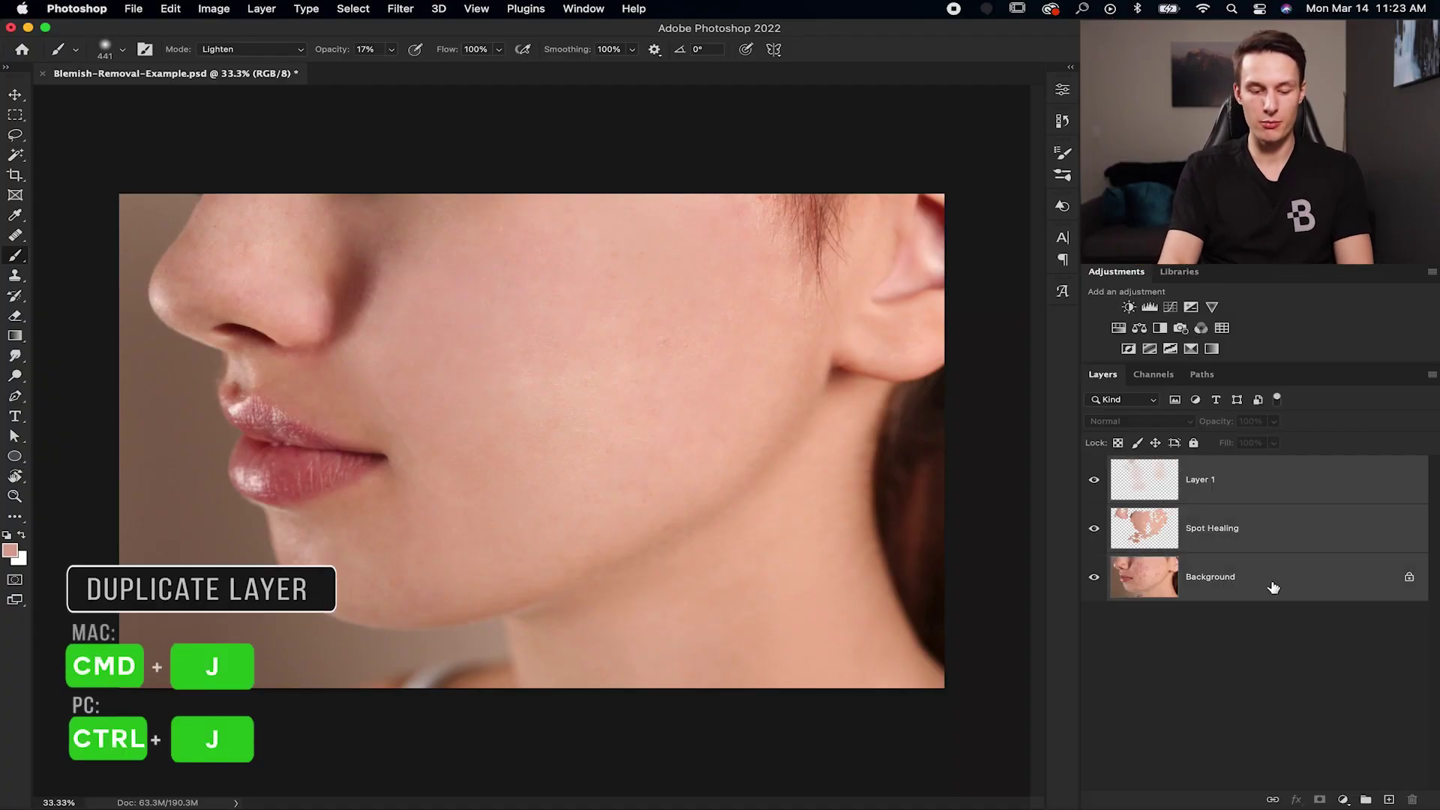
key(super+j)
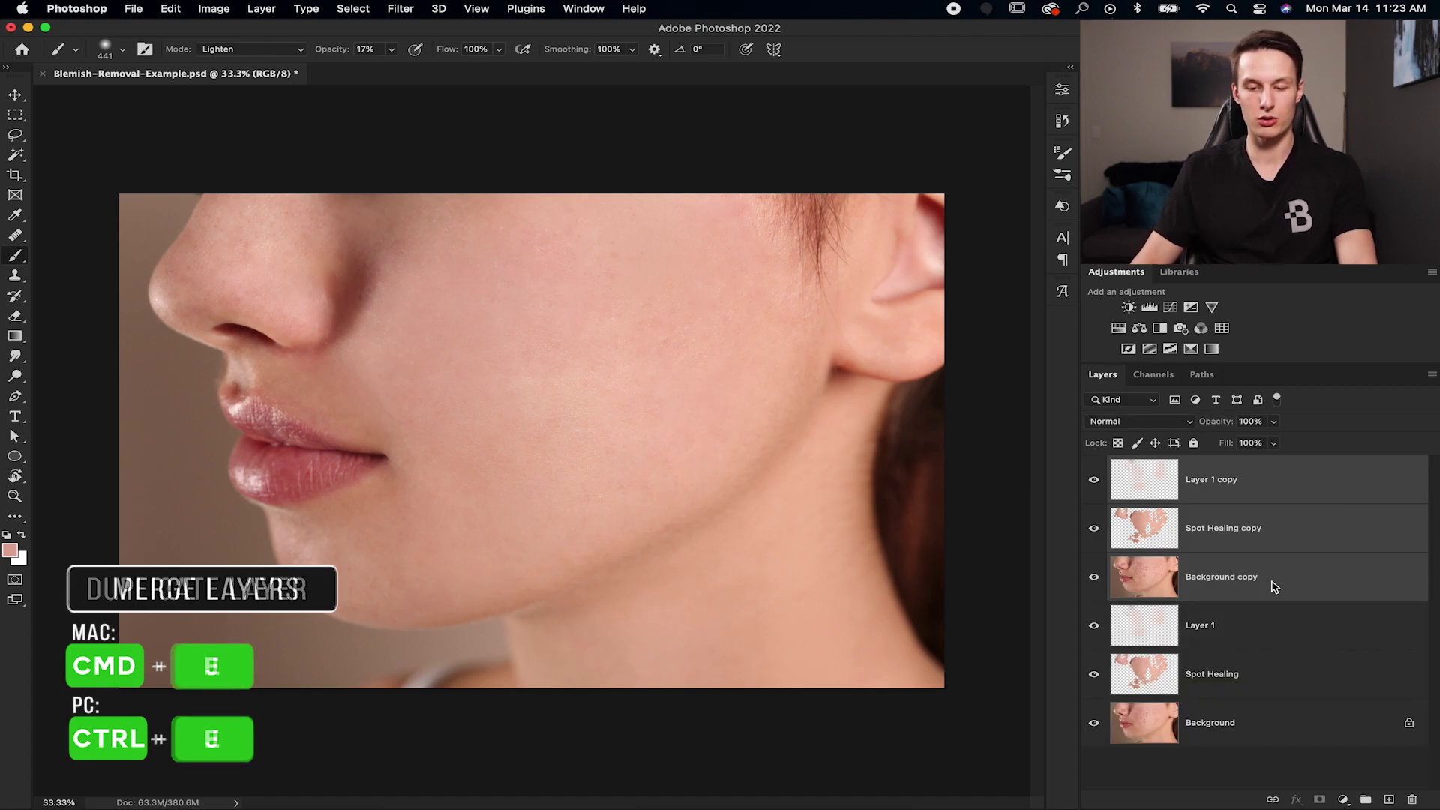
key(super+e)
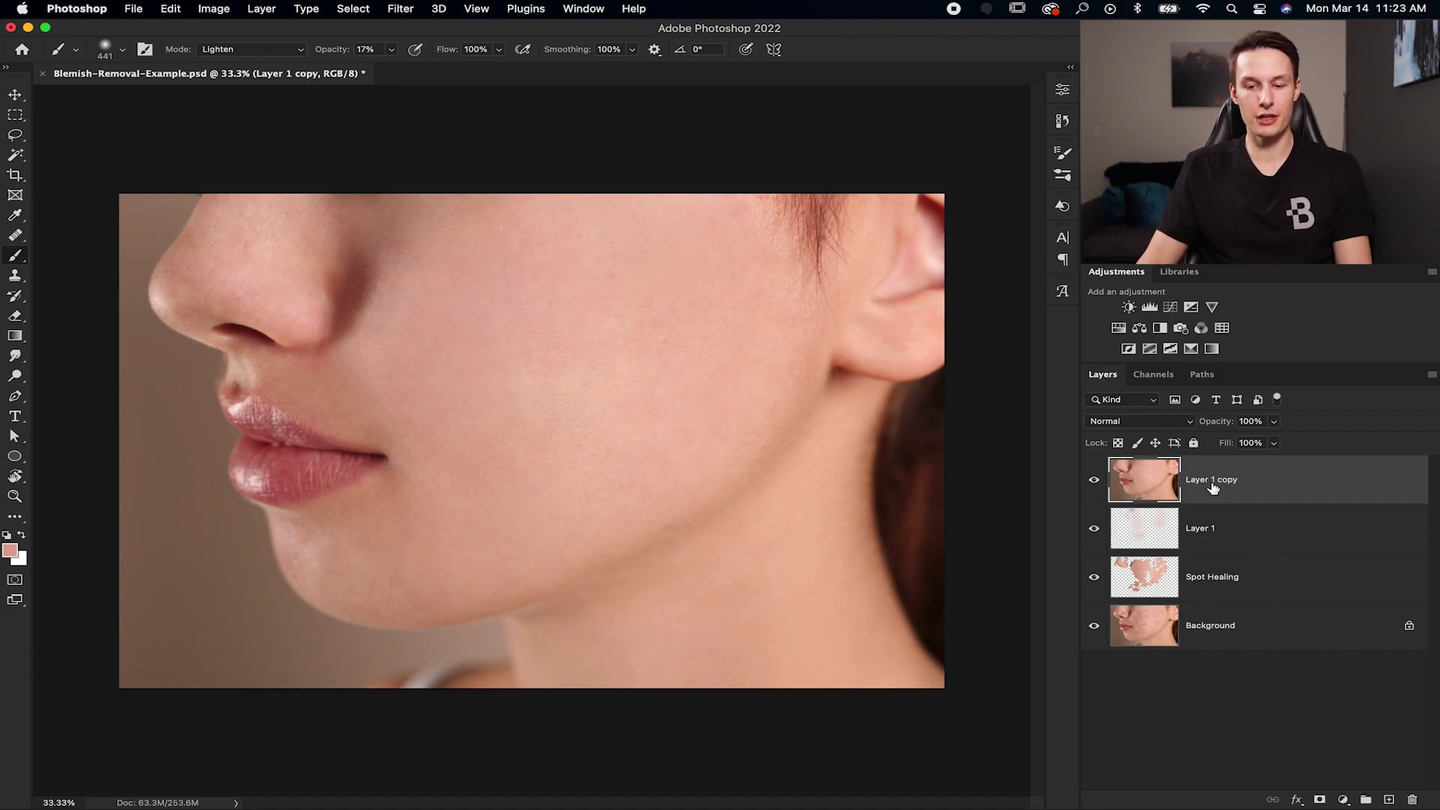
Step: Invert the merged copy's colours and set its blend mode to Vivid Light
key(super+i)
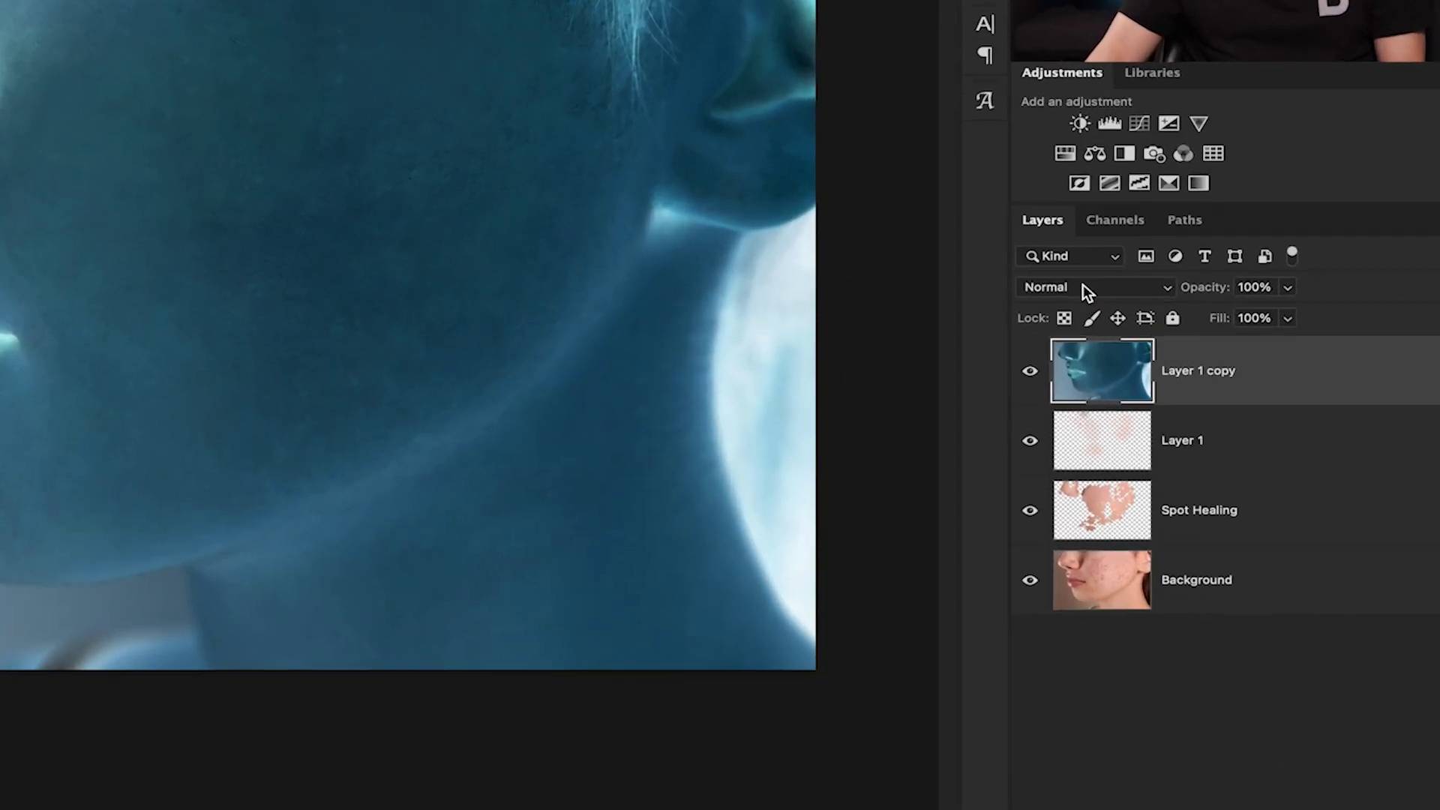
click(1134, 420)
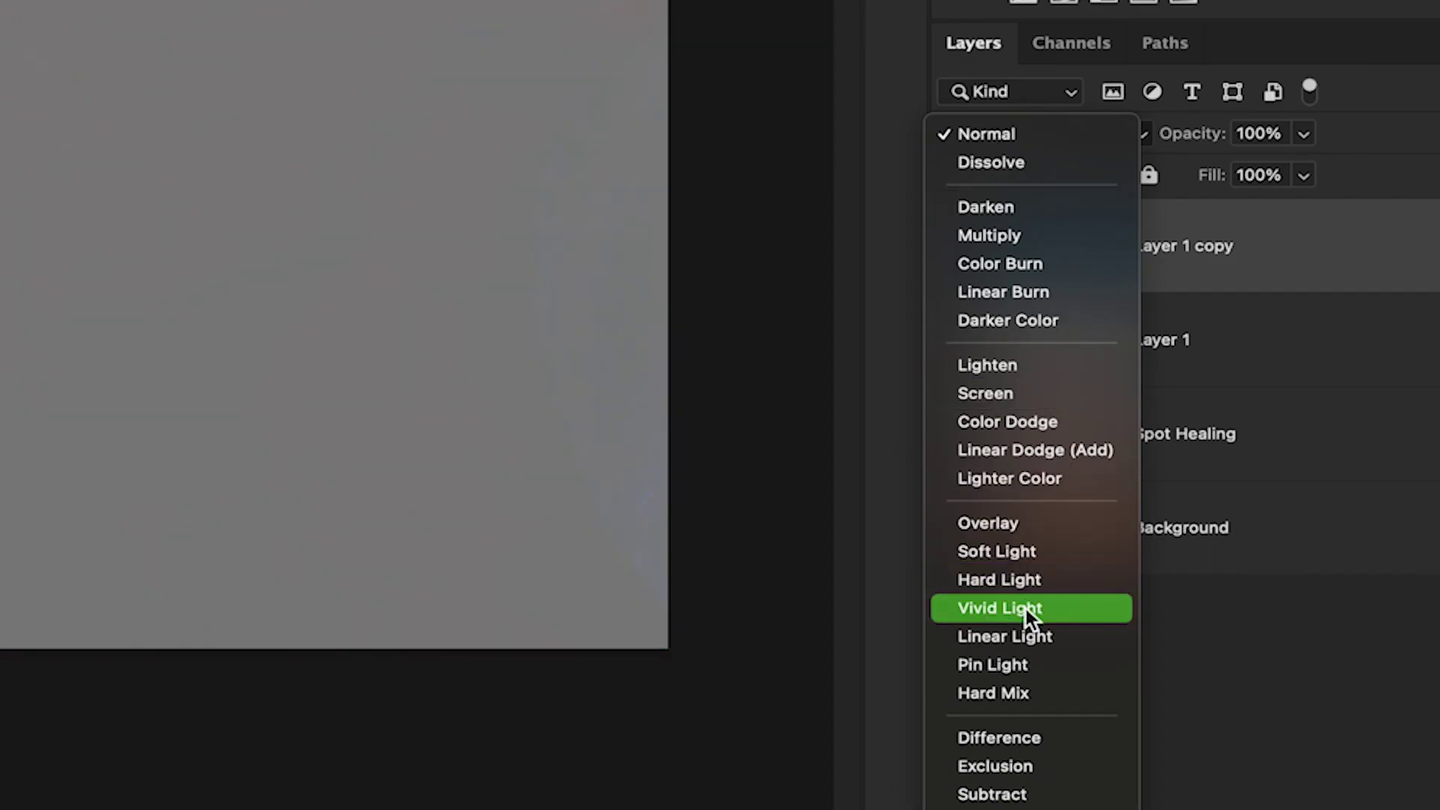
click(1027, 609)
Step: Apply a High Pass filter with a radius of 34.6 pixels to the merged copy
click(345, 11)
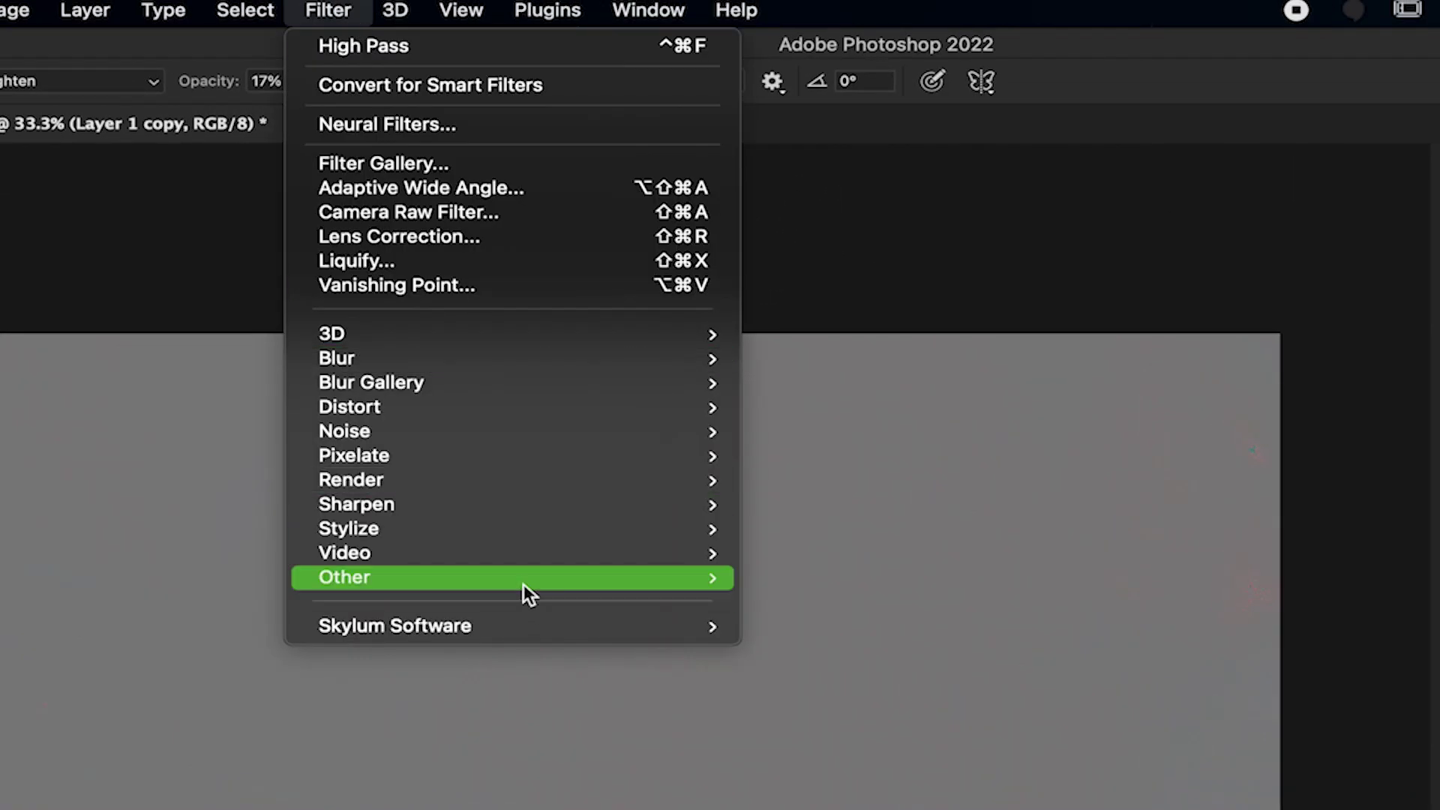
mouse_move(523, 584)
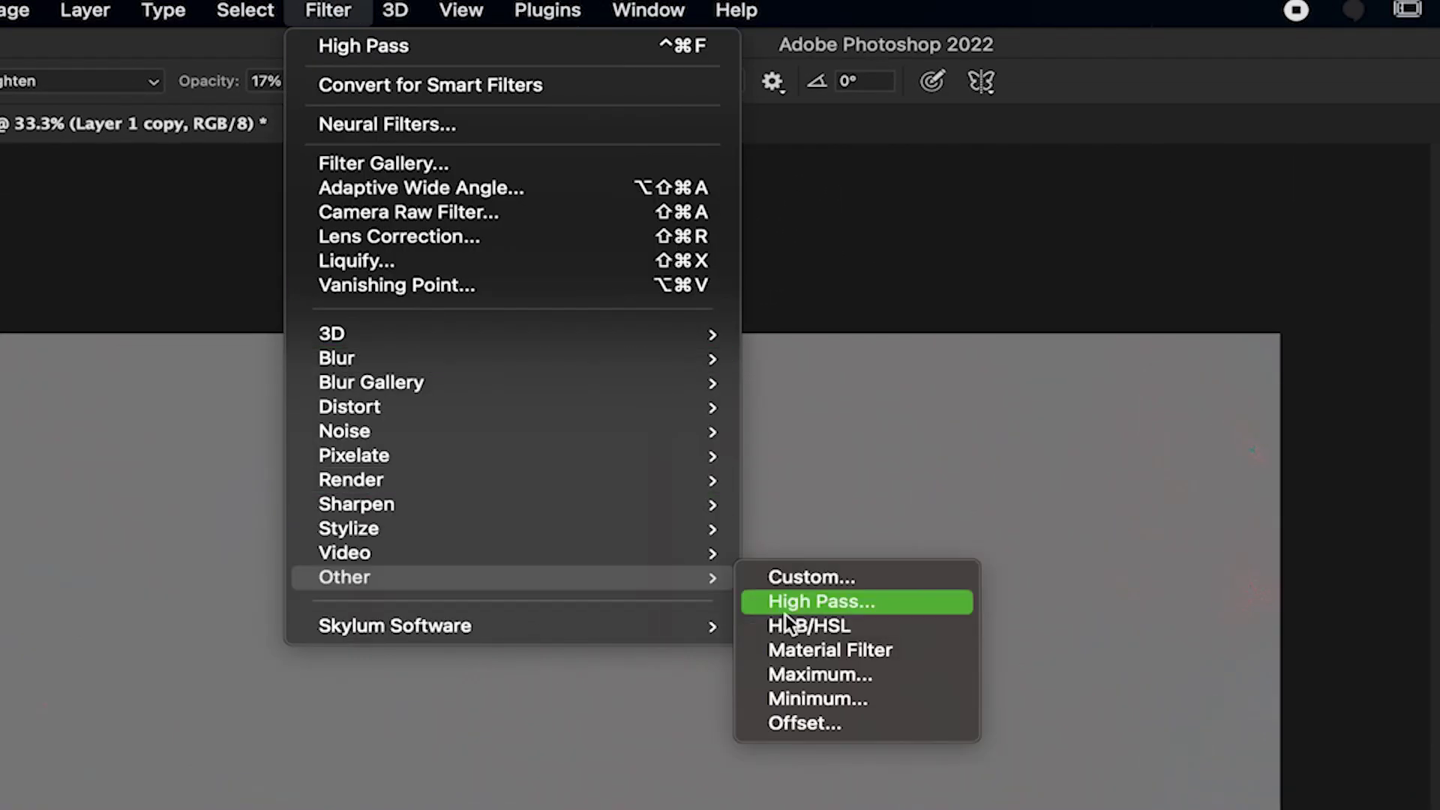
click(871, 602)
drag(1023, 417, 942, 412)
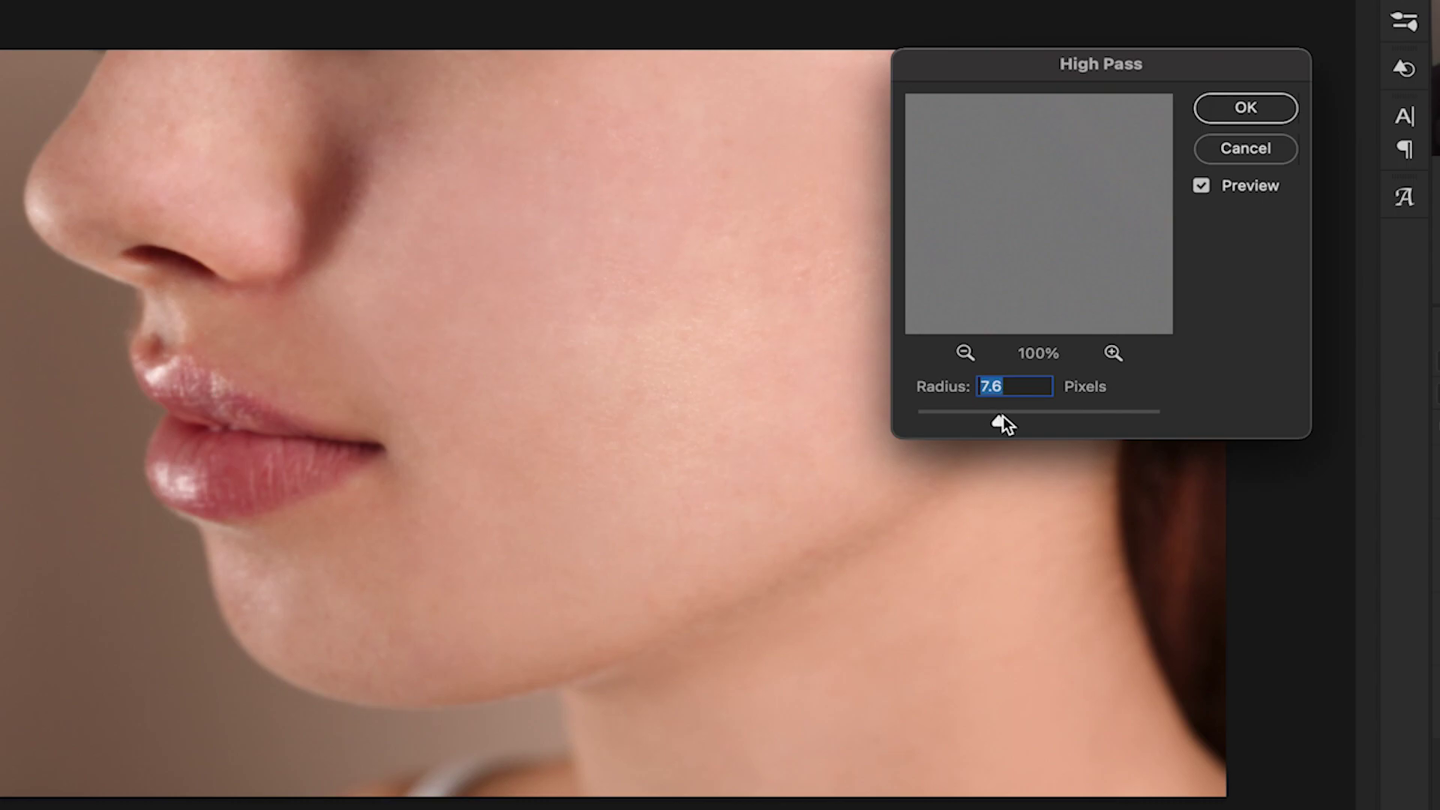
drag(1002, 417, 1096, 419)
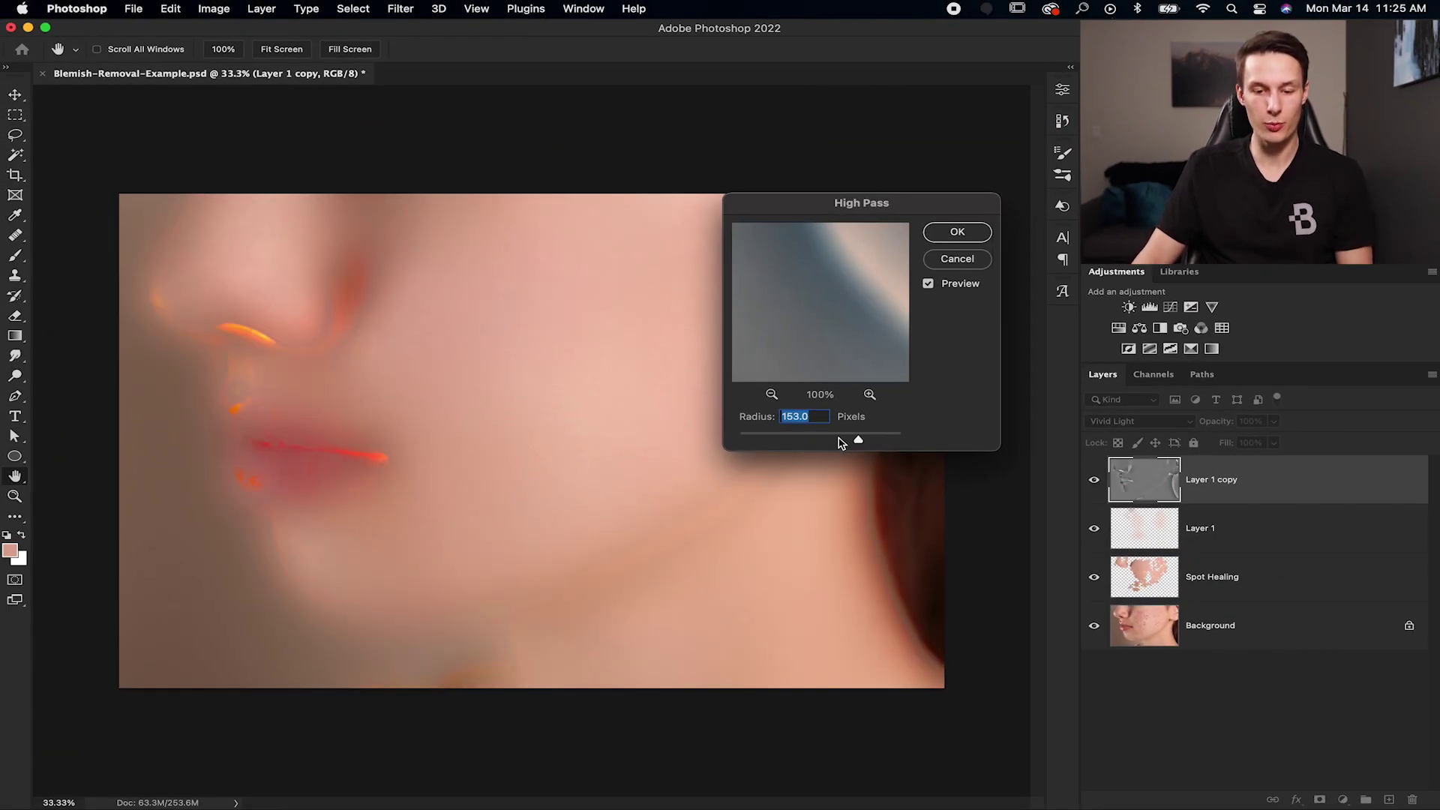
drag(848, 442, 819, 440)
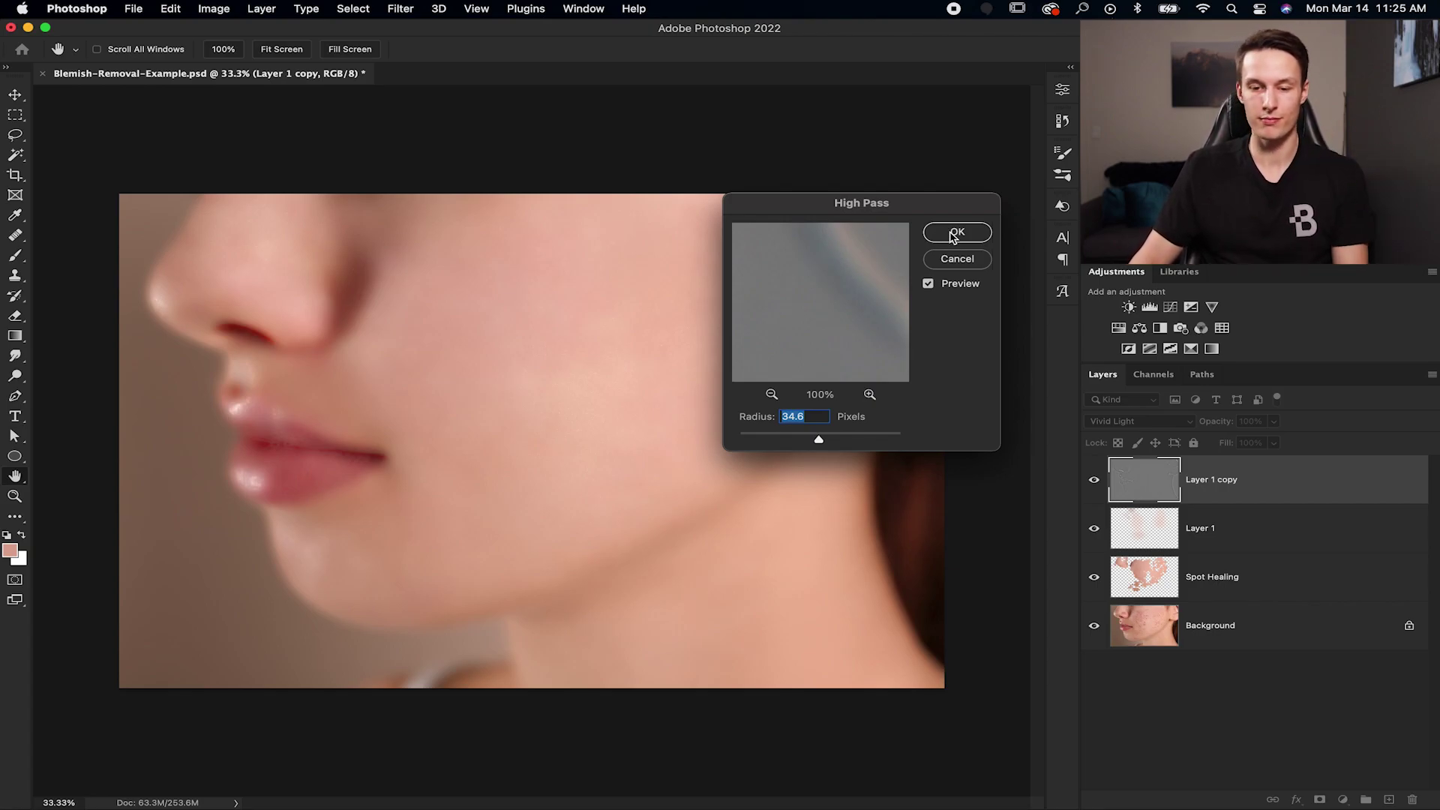
click(954, 233)
key(b)
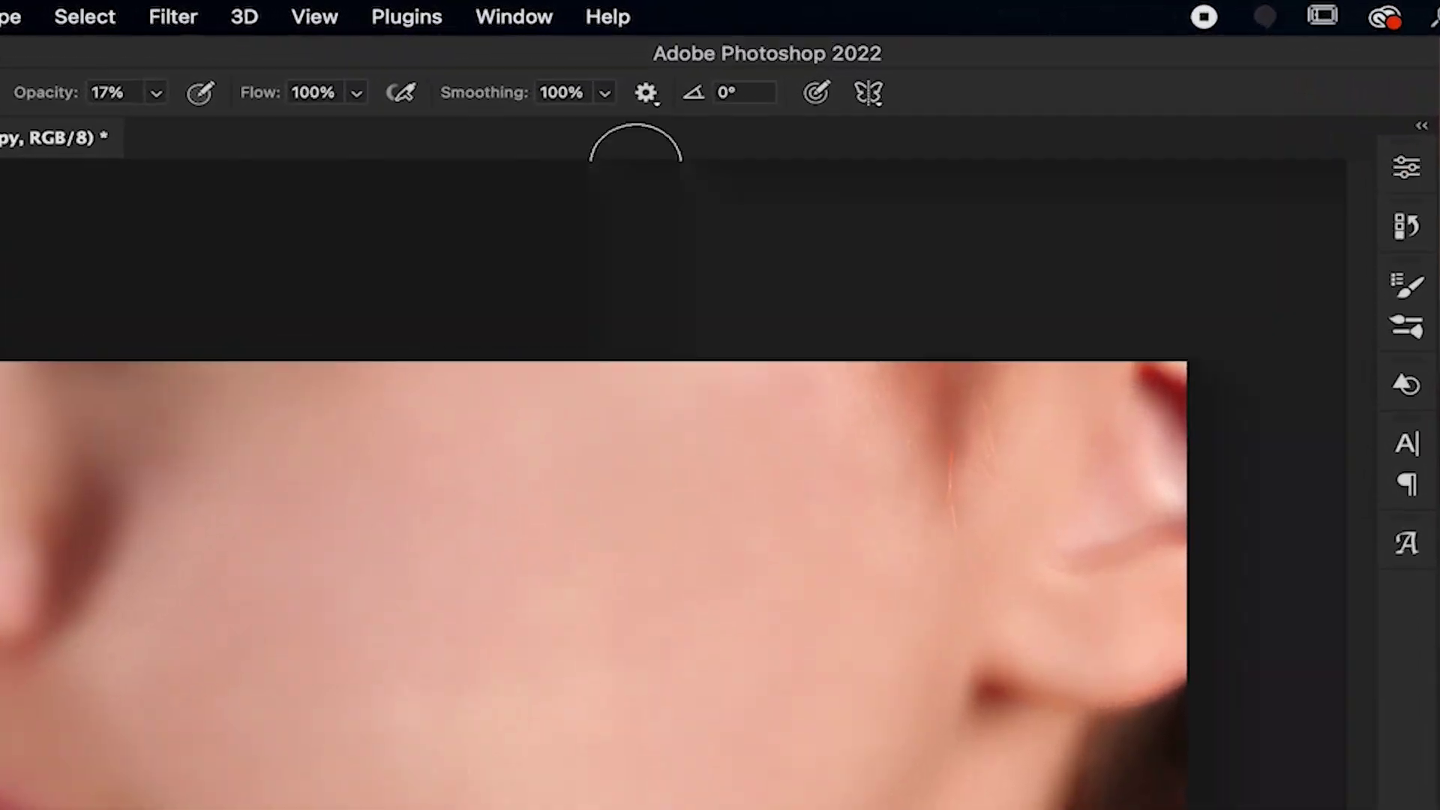
Step: Apply a Gaussian Blur with a radius of 21.9 pixels to the merged copy, trying stronger and weaker radii in the preview
click(369, 10)
mouse_move(424, 233)
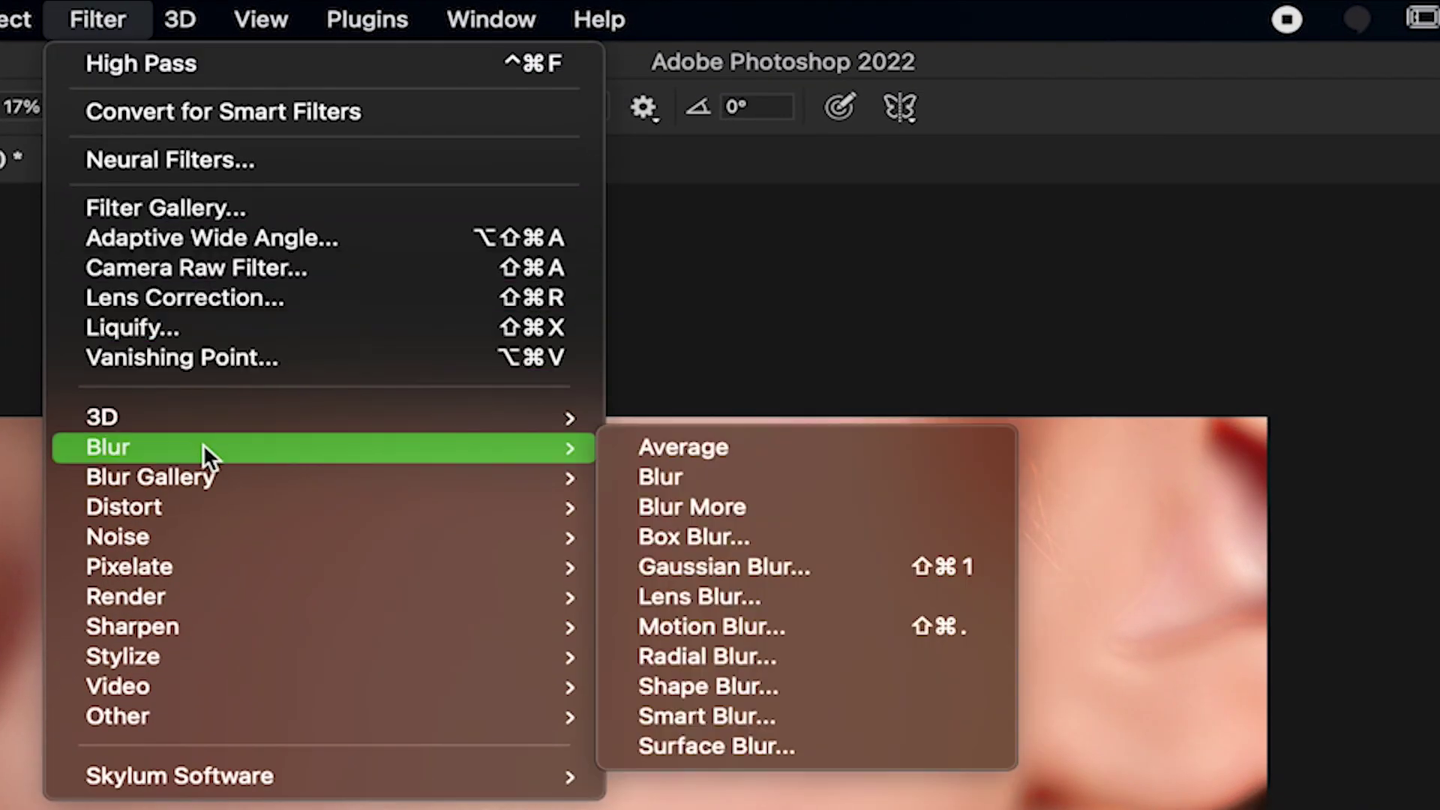
click(800, 569)
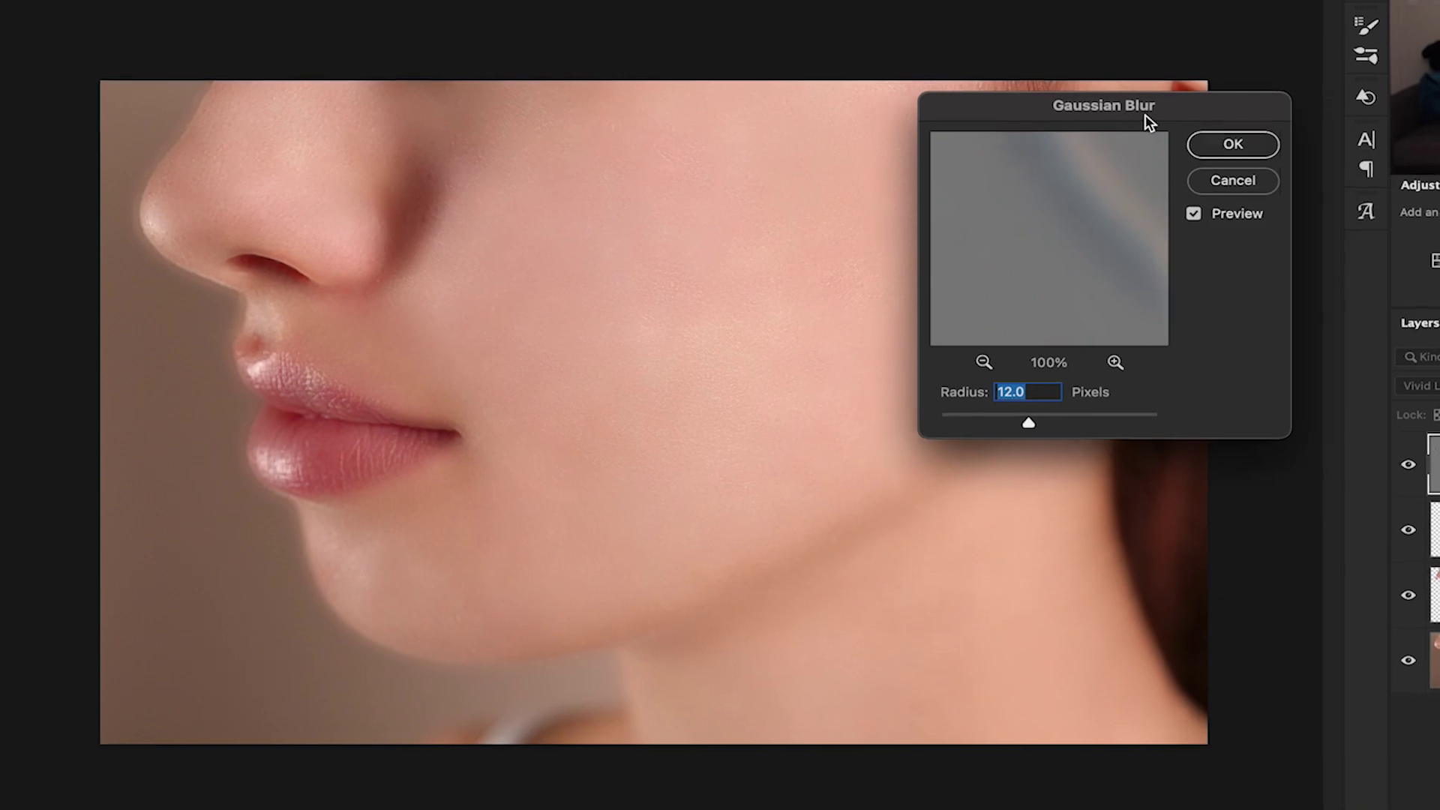
drag(1425, 334, 1424, 371)
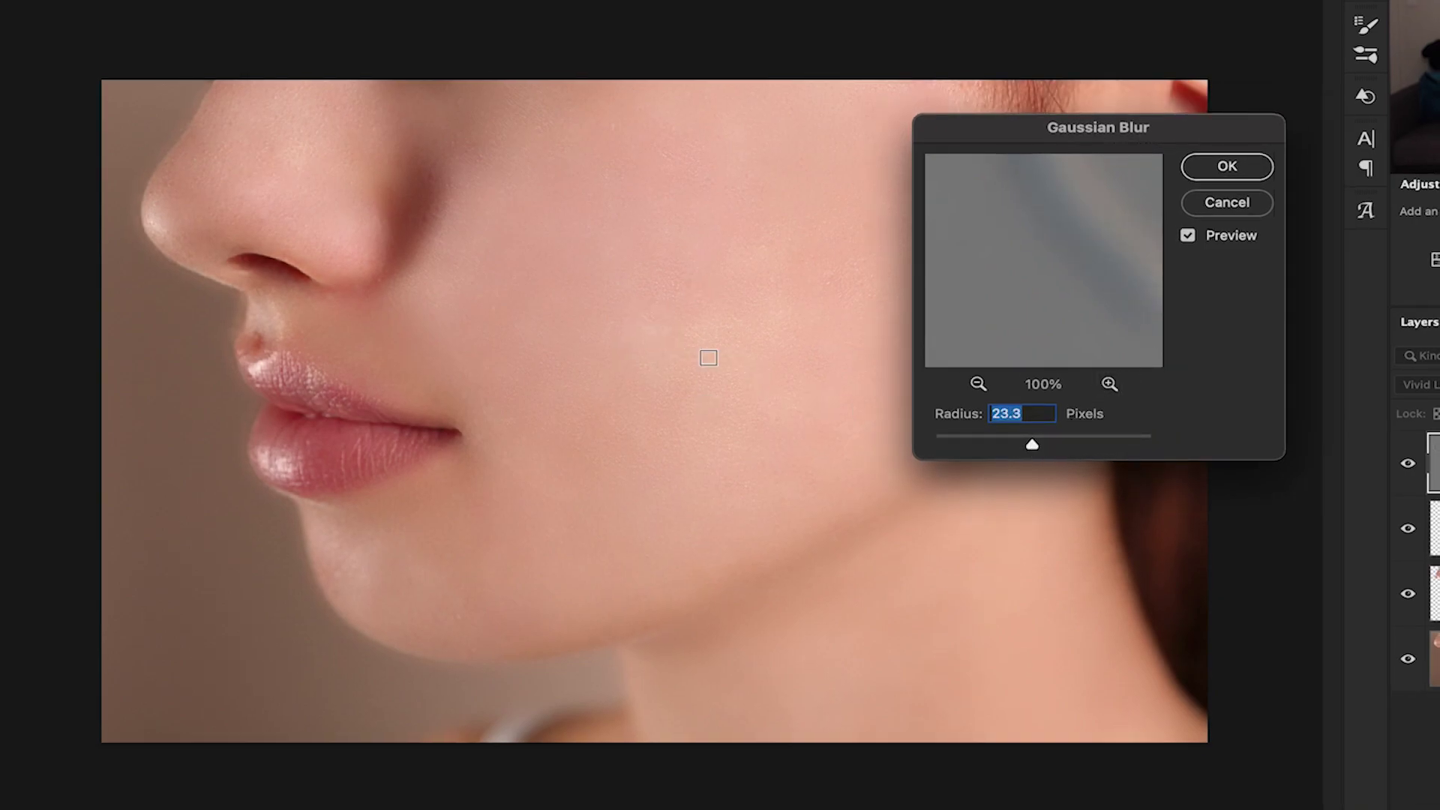
drag(1032, 444, 934, 444)
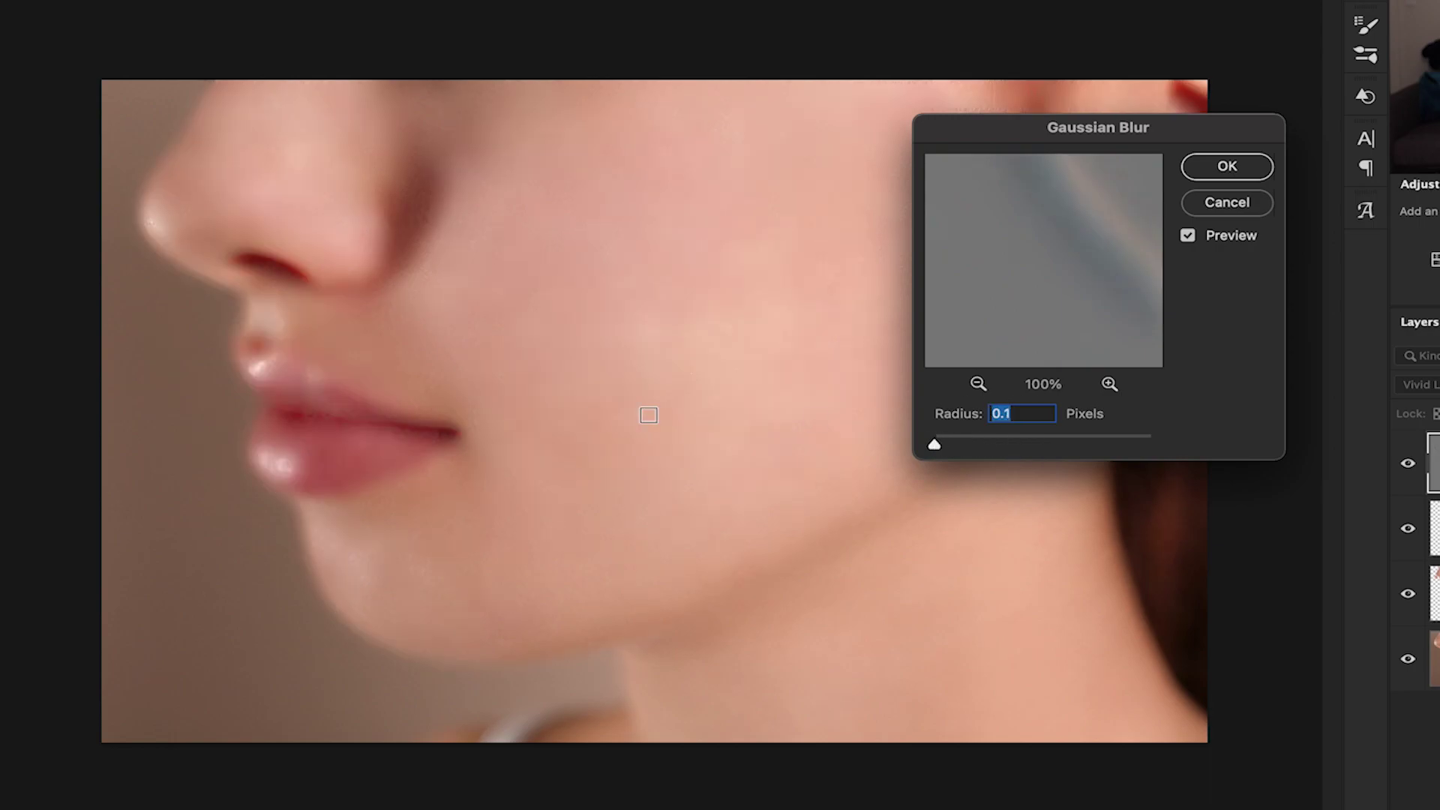
drag(934, 444, 1053, 449)
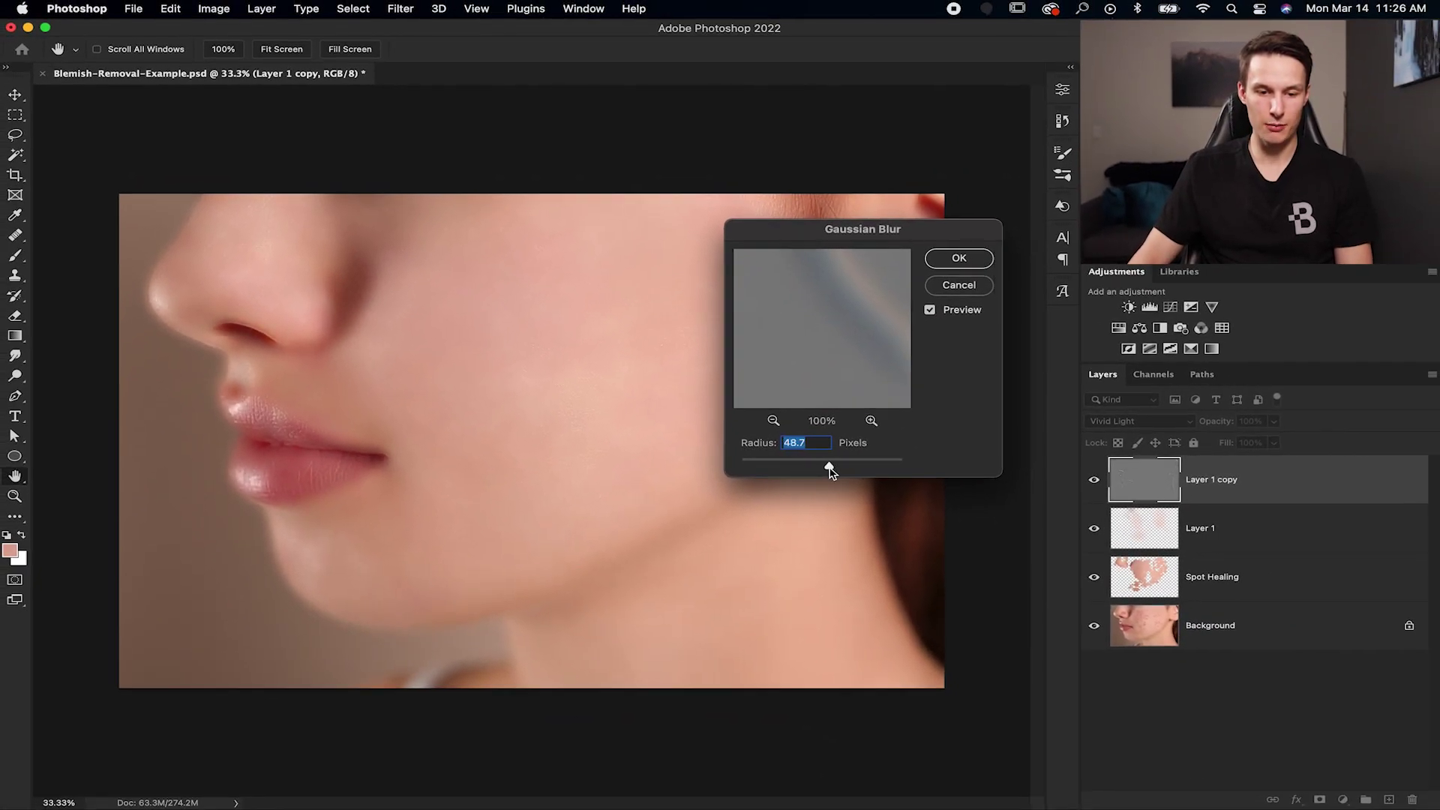
drag(829, 472, 819, 471)
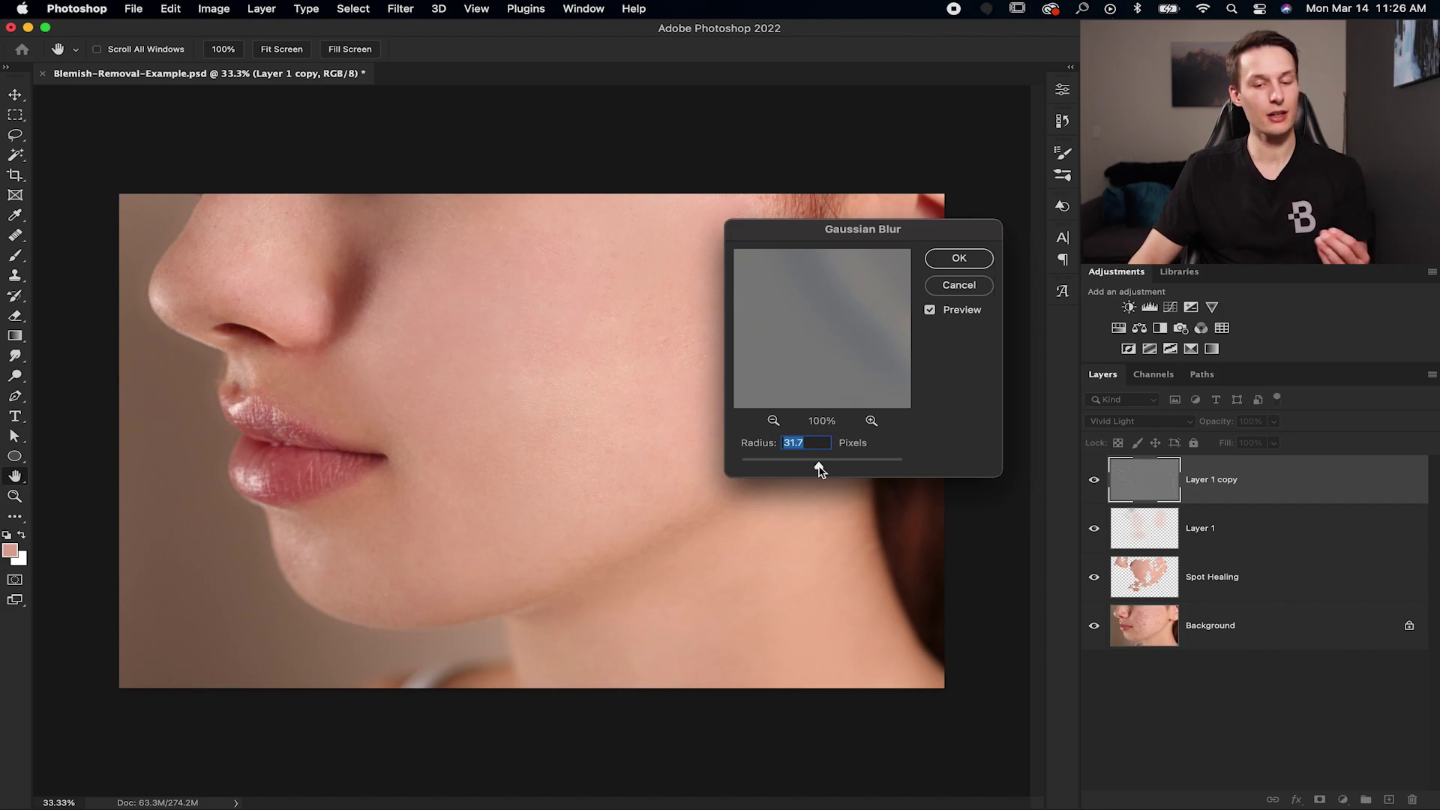
drag(820, 469, 821, 466)
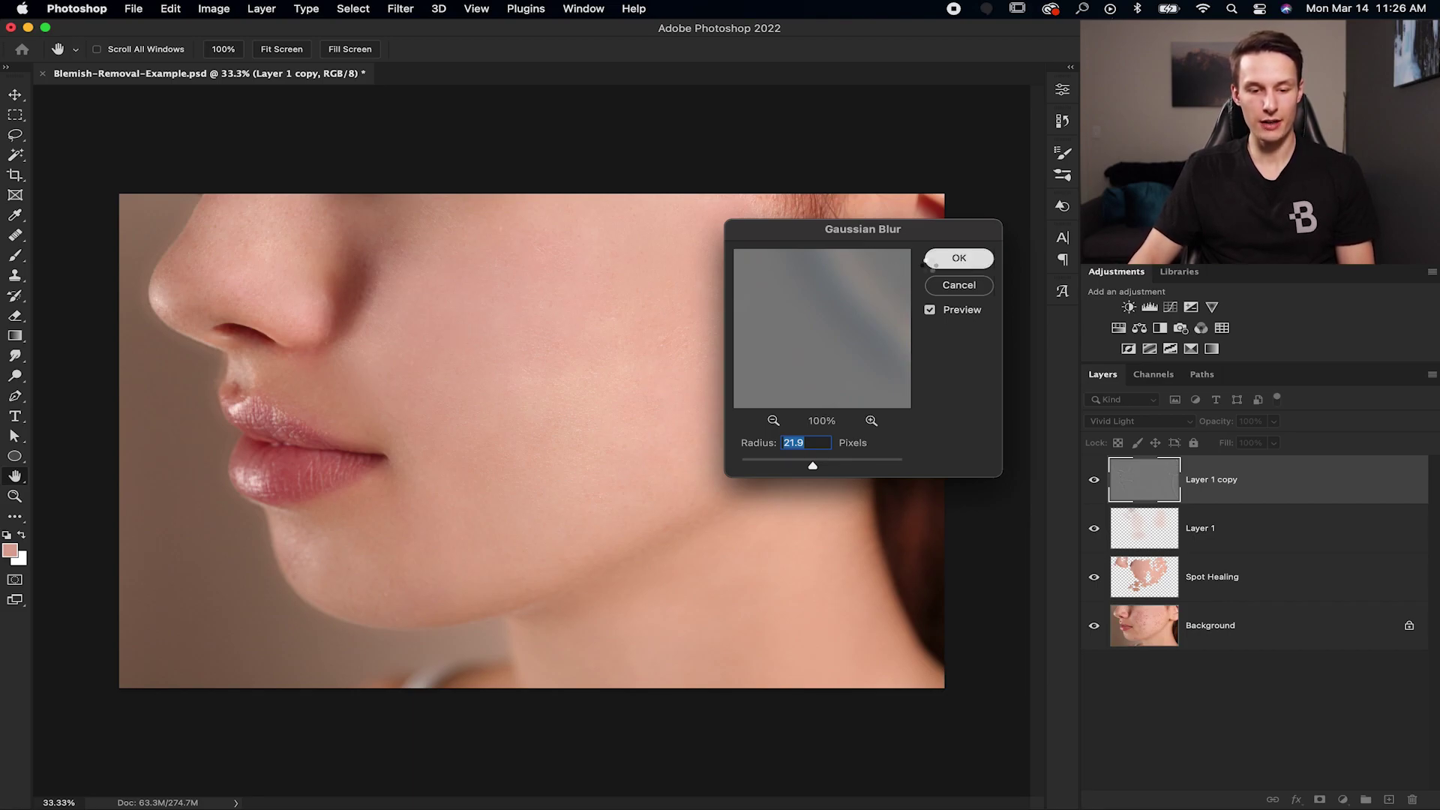
click(931, 263)
key(b)
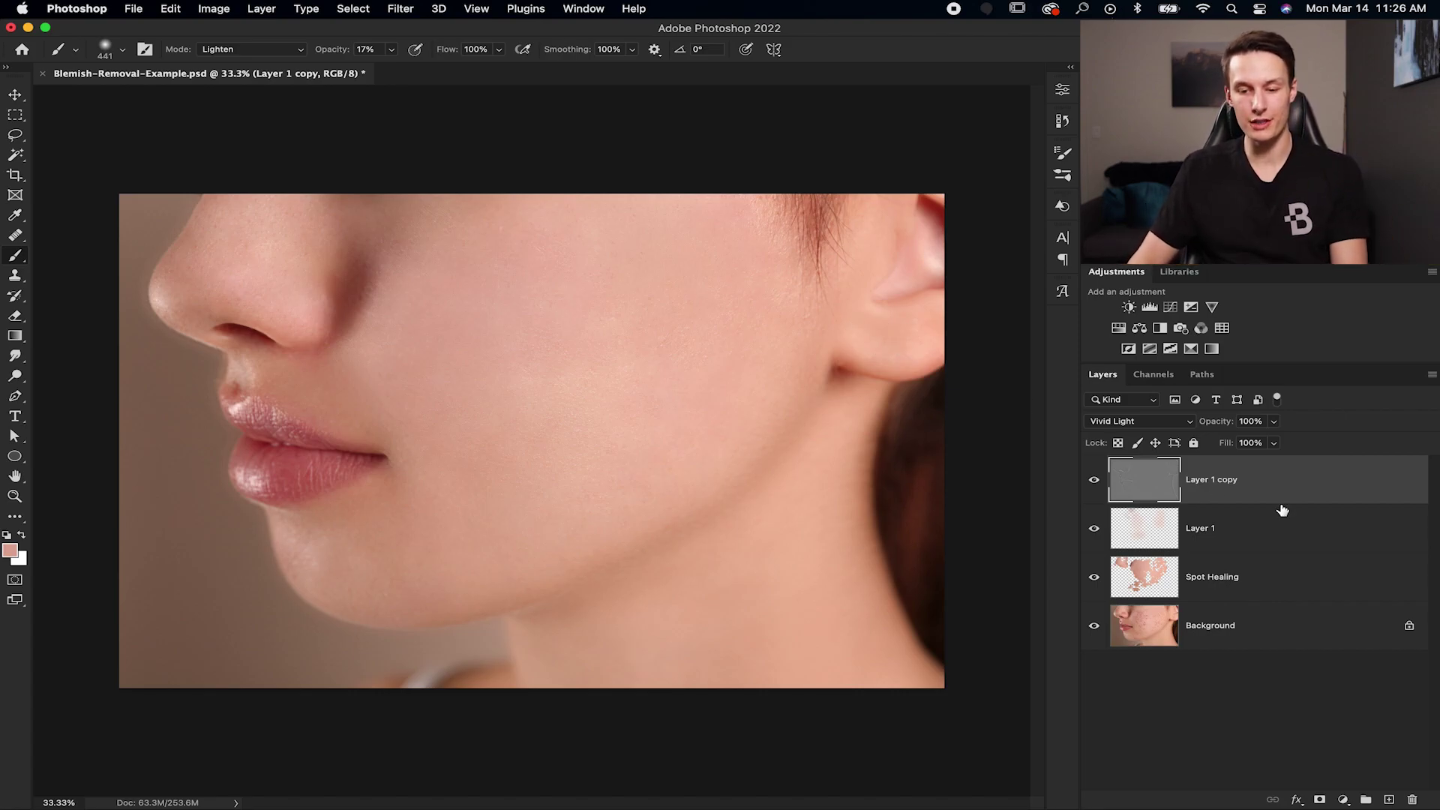
Step: Add a layer mask to the merged copy and invert it to black to hide the smoothing effect
click(1320, 800)
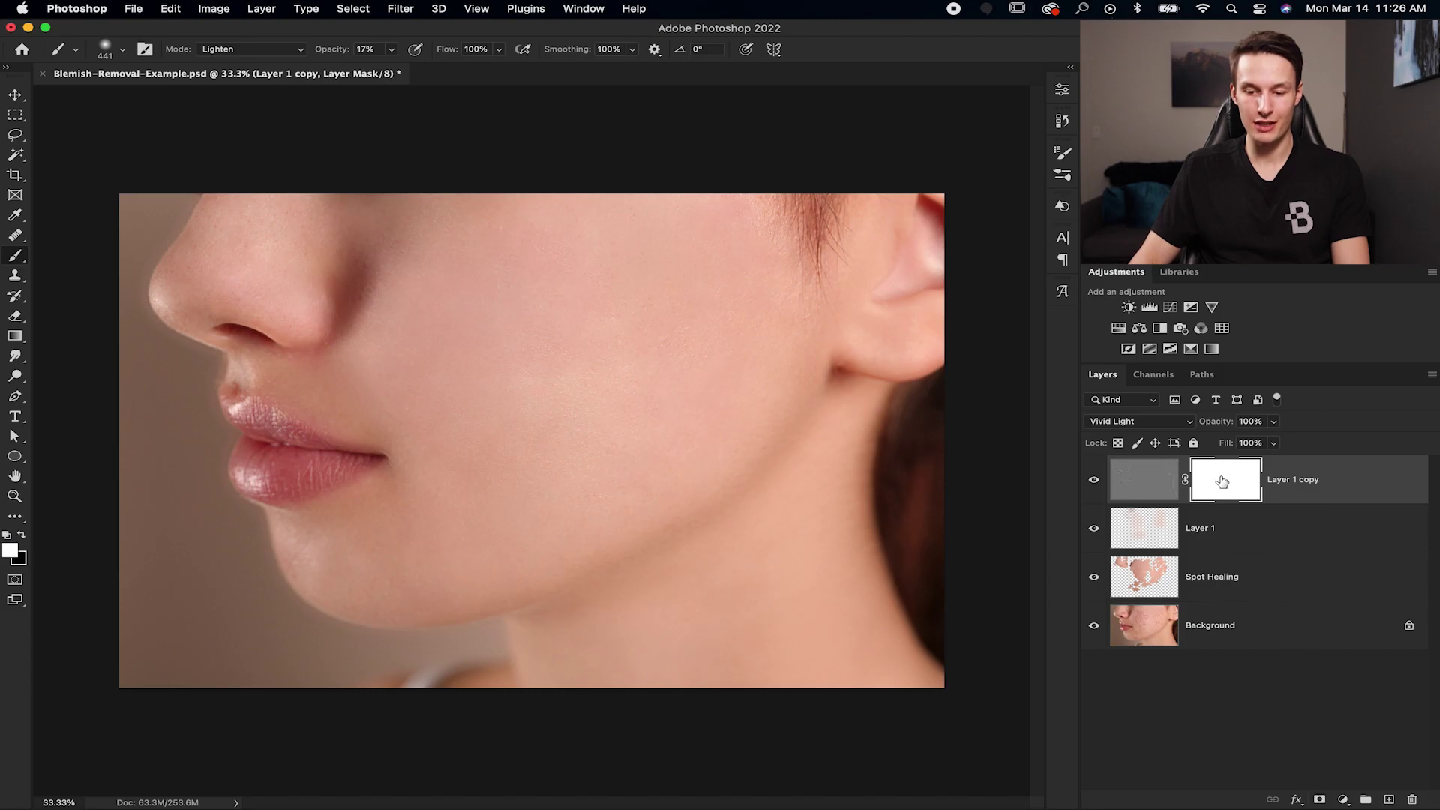
key(super+i)
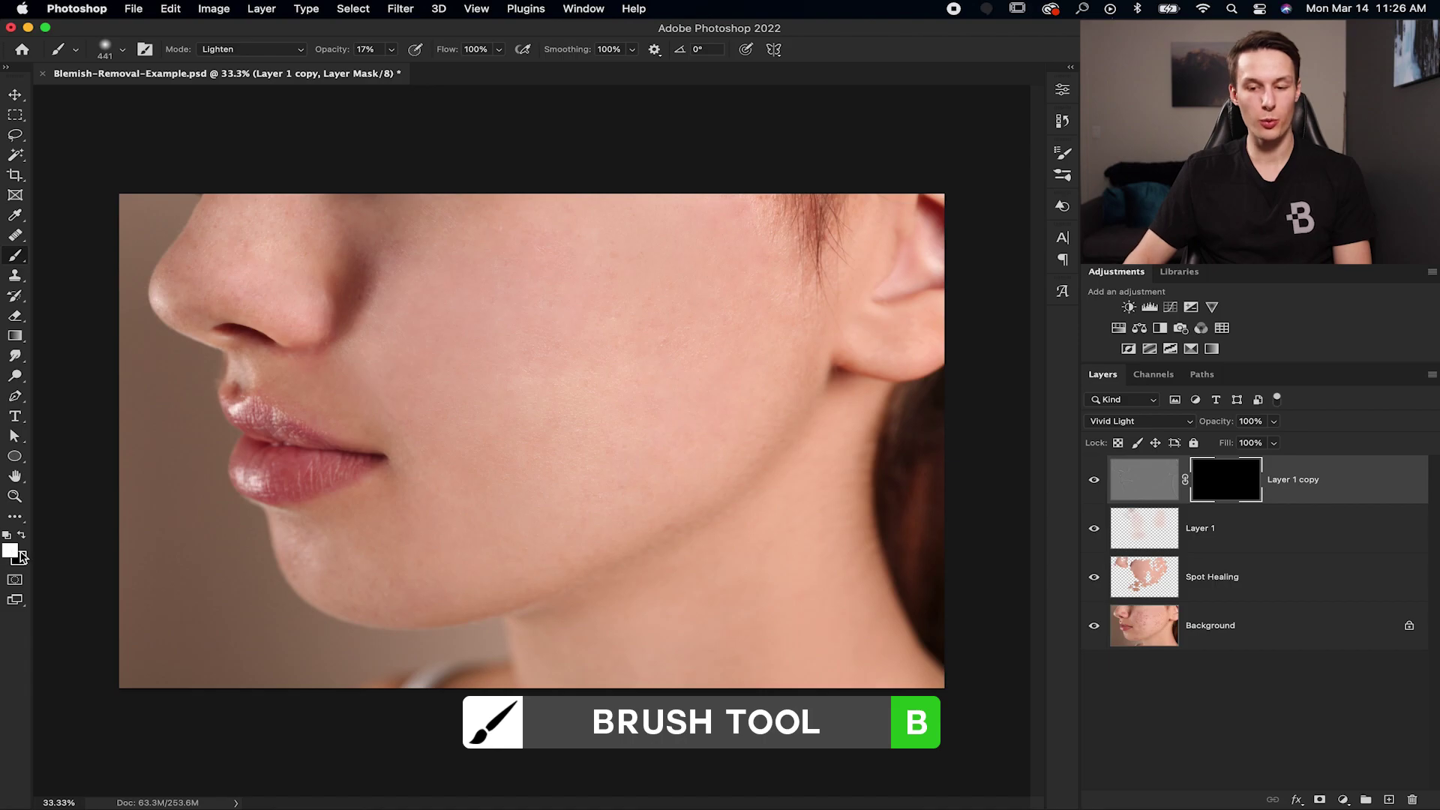
Step: Set the brush to Normal mode with an opacity of 52%
click(247, 48)
click(238, 15)
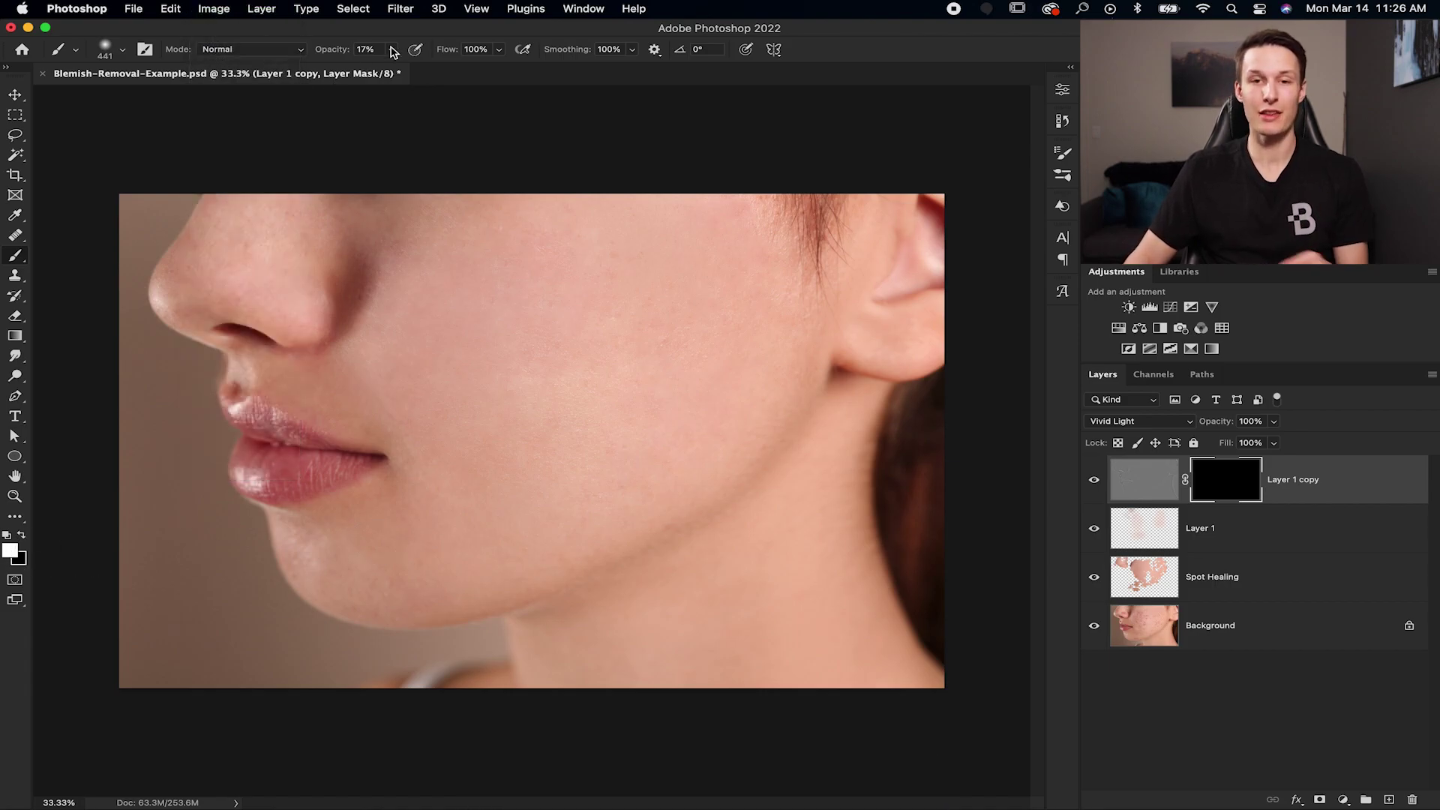
click(391, 50)
drag(391, 72, 415, 71)
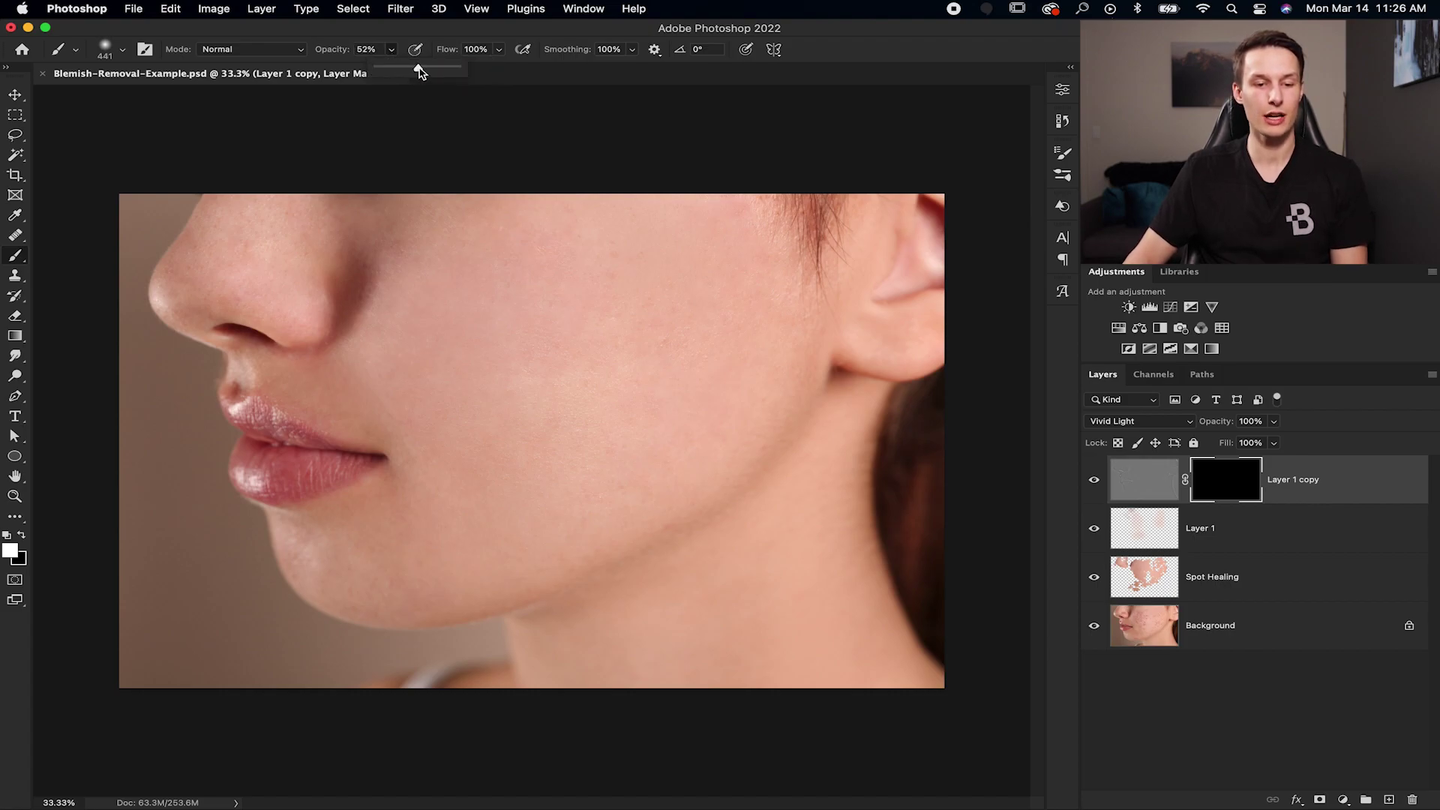
click(389, 50)
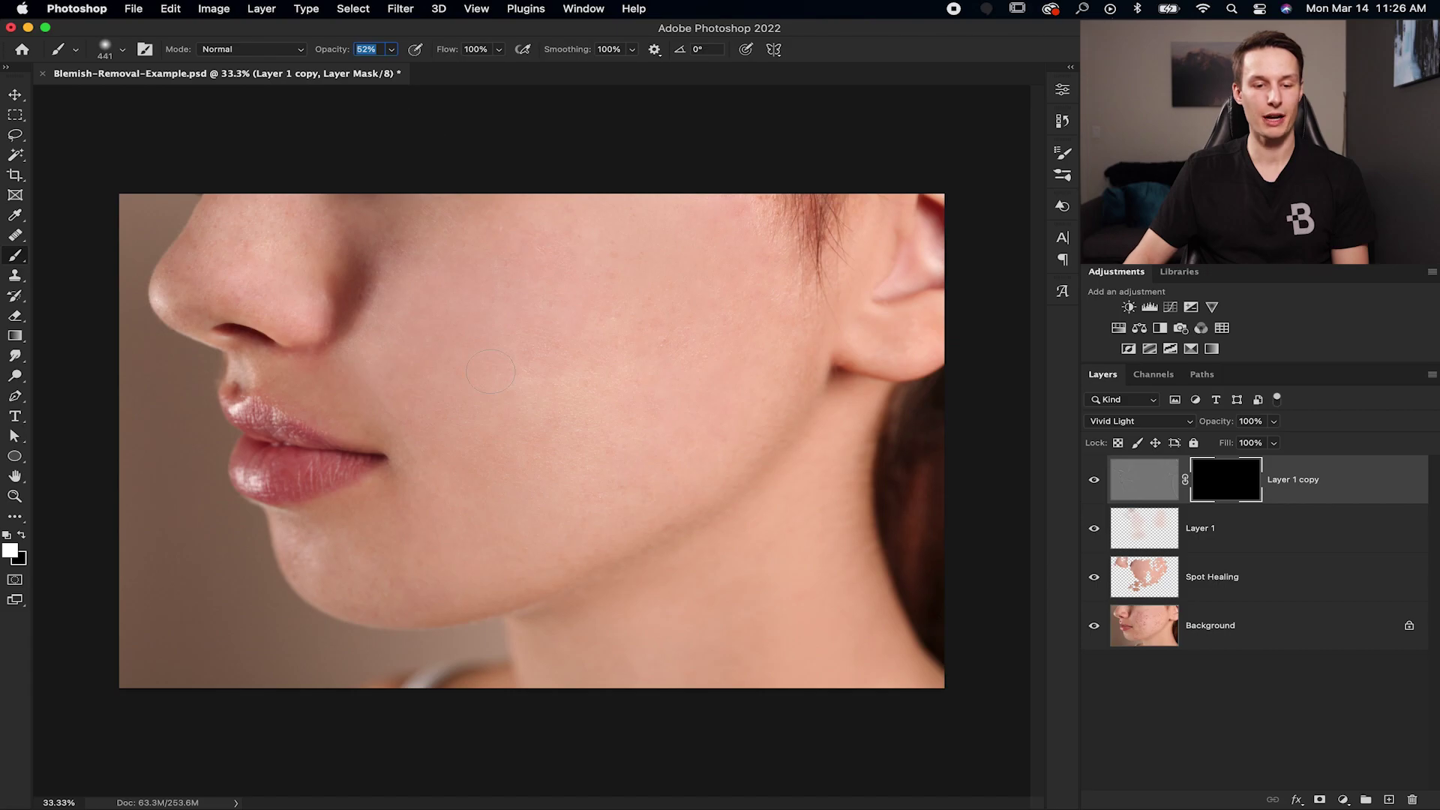
Step: Paint white over the cheek on the Layer 1 copy mask with a soft 1220-pixel brush to reveal the smoothing
mouse_move(568, 349)
mouse_down()
mouse_move(673, 349)
mouse_move(660, 353)
mouse_up()
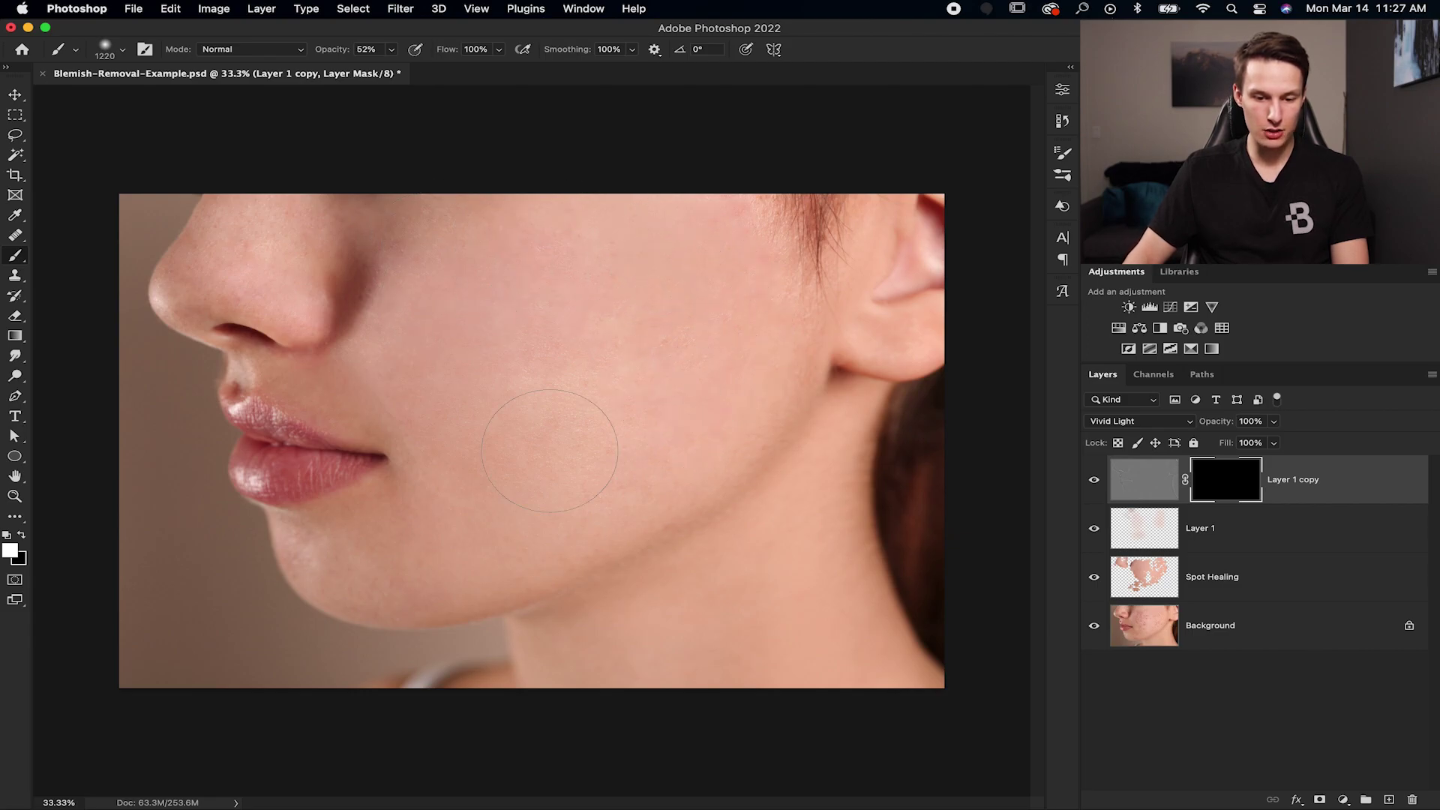
drag(513, 425, 488, 428)
key(super+plus)
key(super+plus)
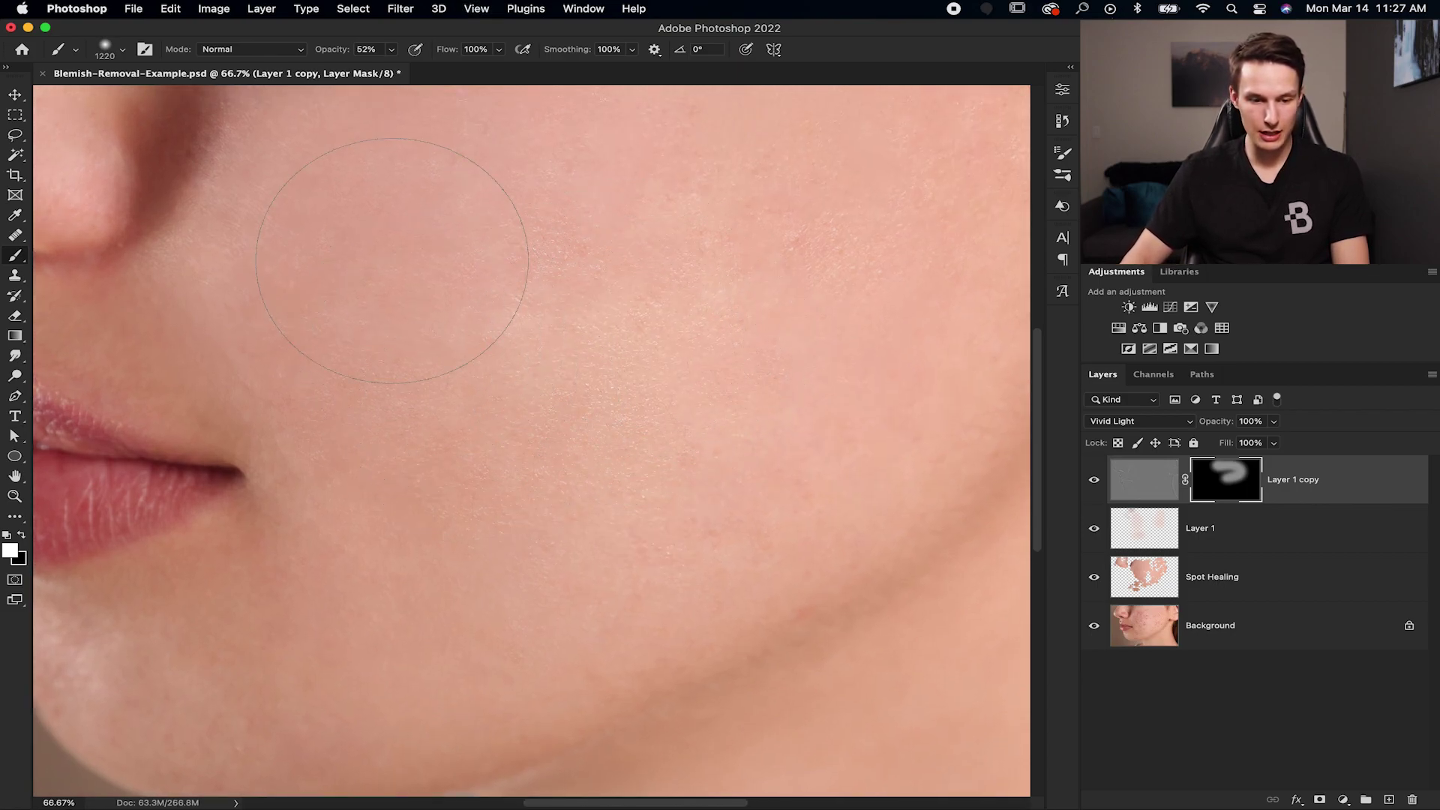
drag(605, 498, 795, 397)
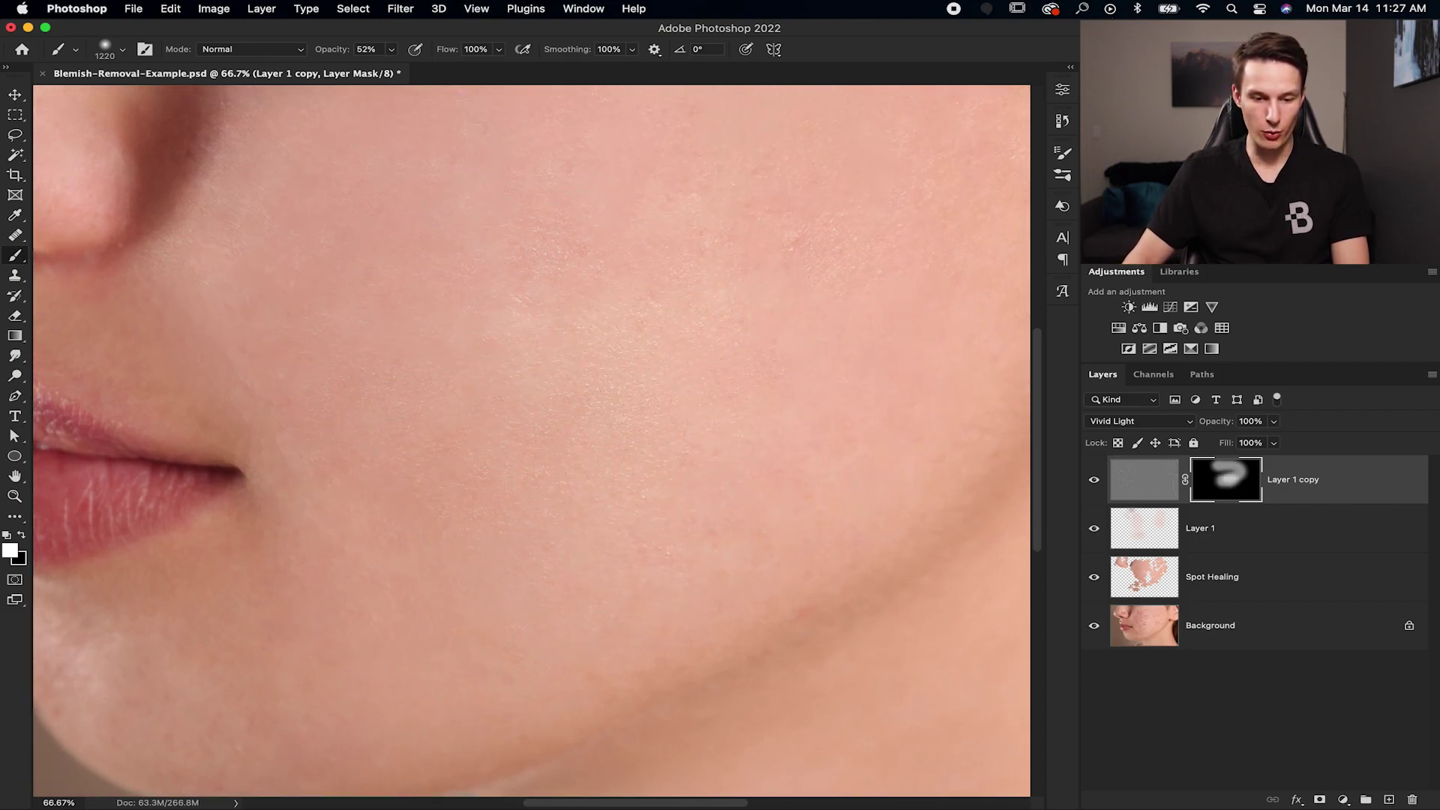
Step: Paint the smoothing onto the nose in the Layer 1 copy mask, using a brush reduced to 877 pixels and comparing the layer's visibility
drag(402, 296, 846, 530)
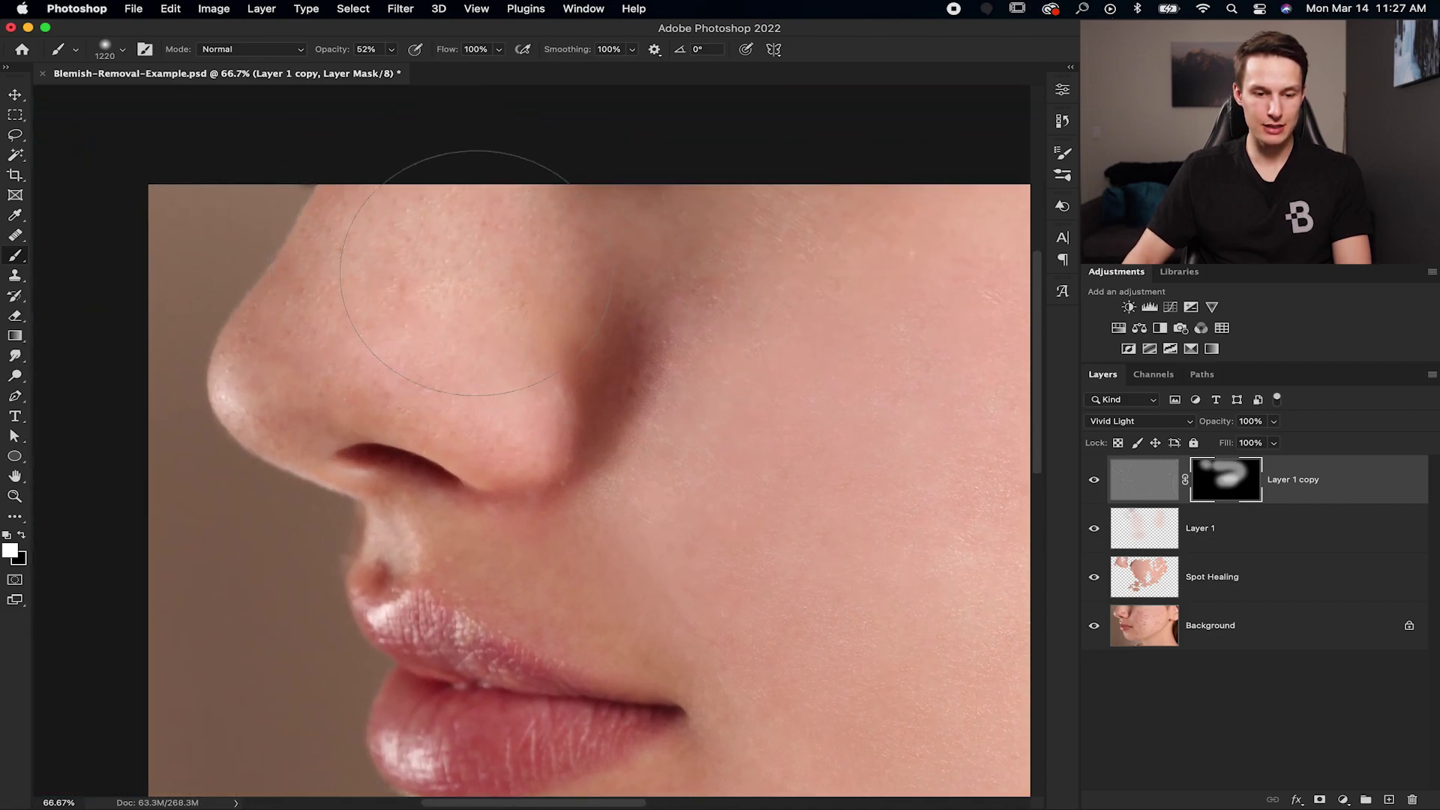
click(1095, 482)
click(1095, 482)
mouse_move(505, 321)
mouse_down()
mouse_move(450, 321)
mouse_move(489, 331)
mouse_up()
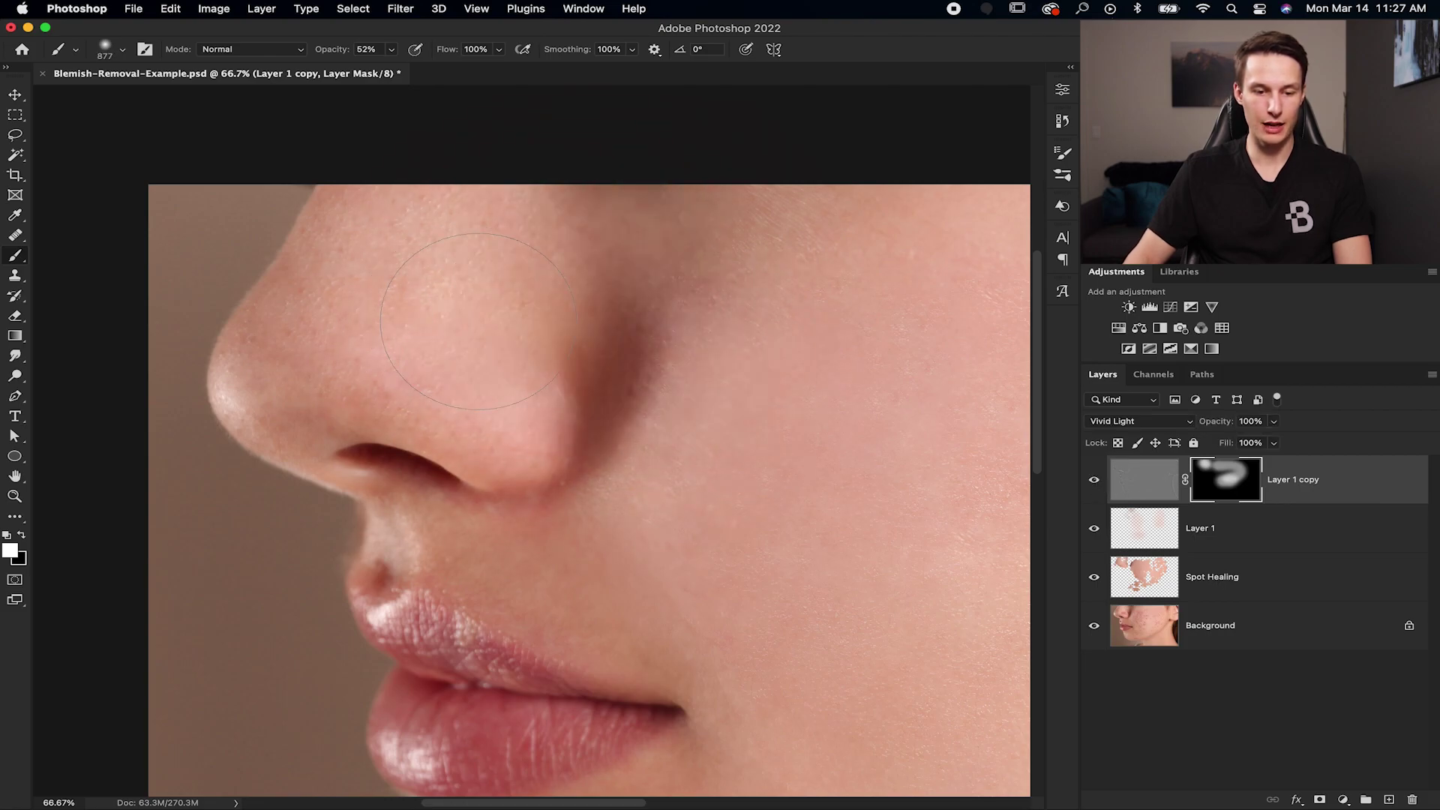
Step: Paint the smoothing in below the mouth corner, above the lips and near the ear, reducing the brush to 390 pixels, and set its opacity to 100%
key(super+minus)
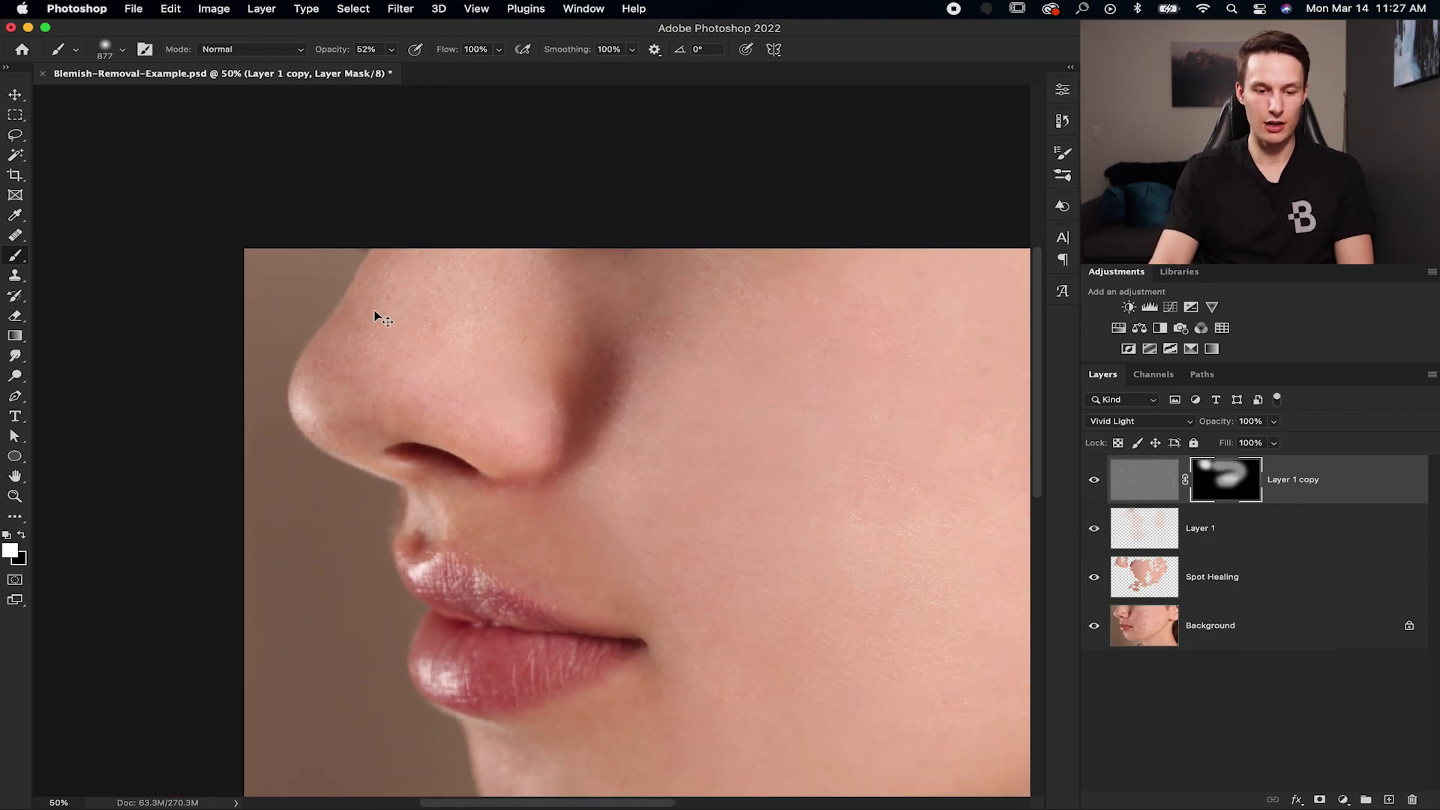
drag(847, 420, 654, 225)
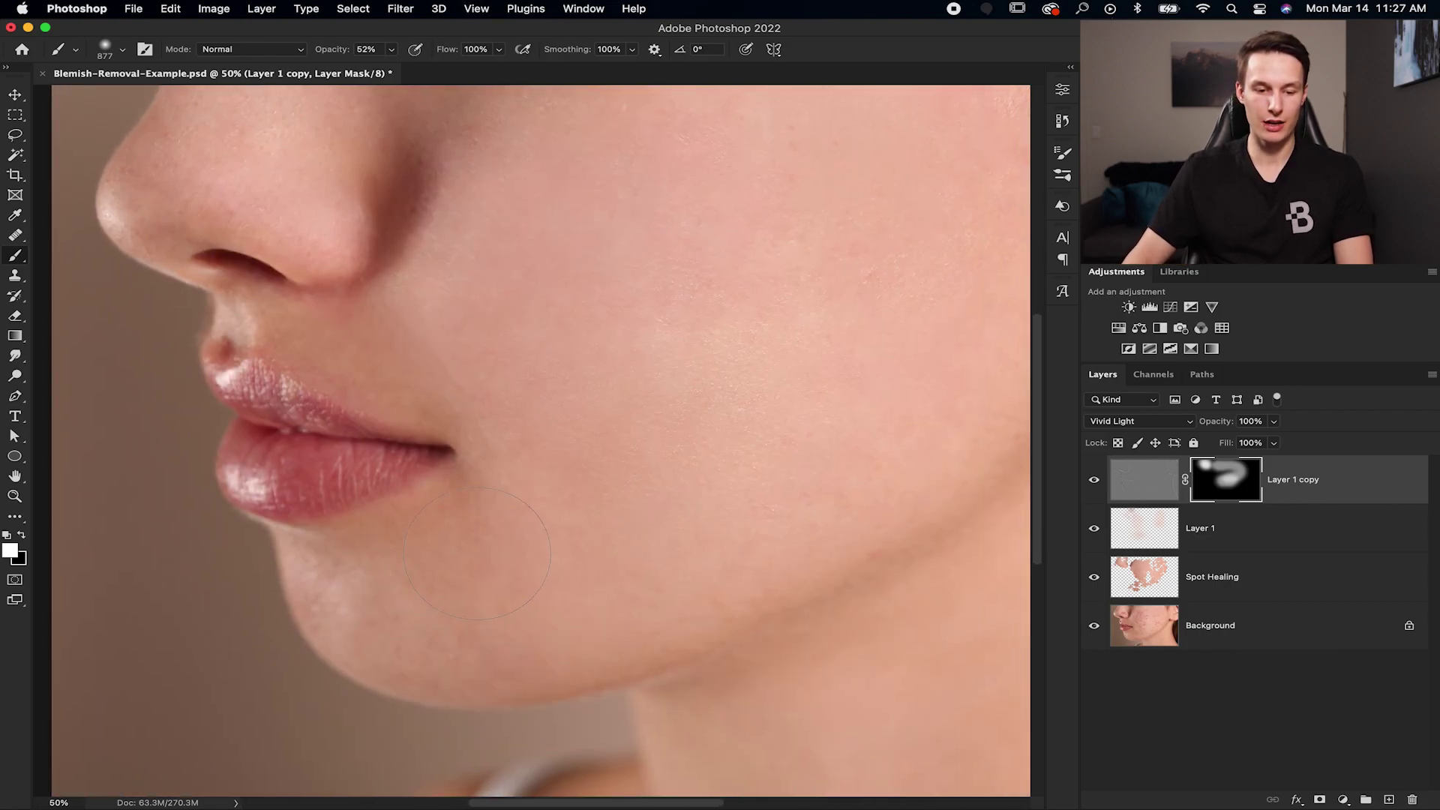
drag(477, 554, 451, 525)
key(super+minus)
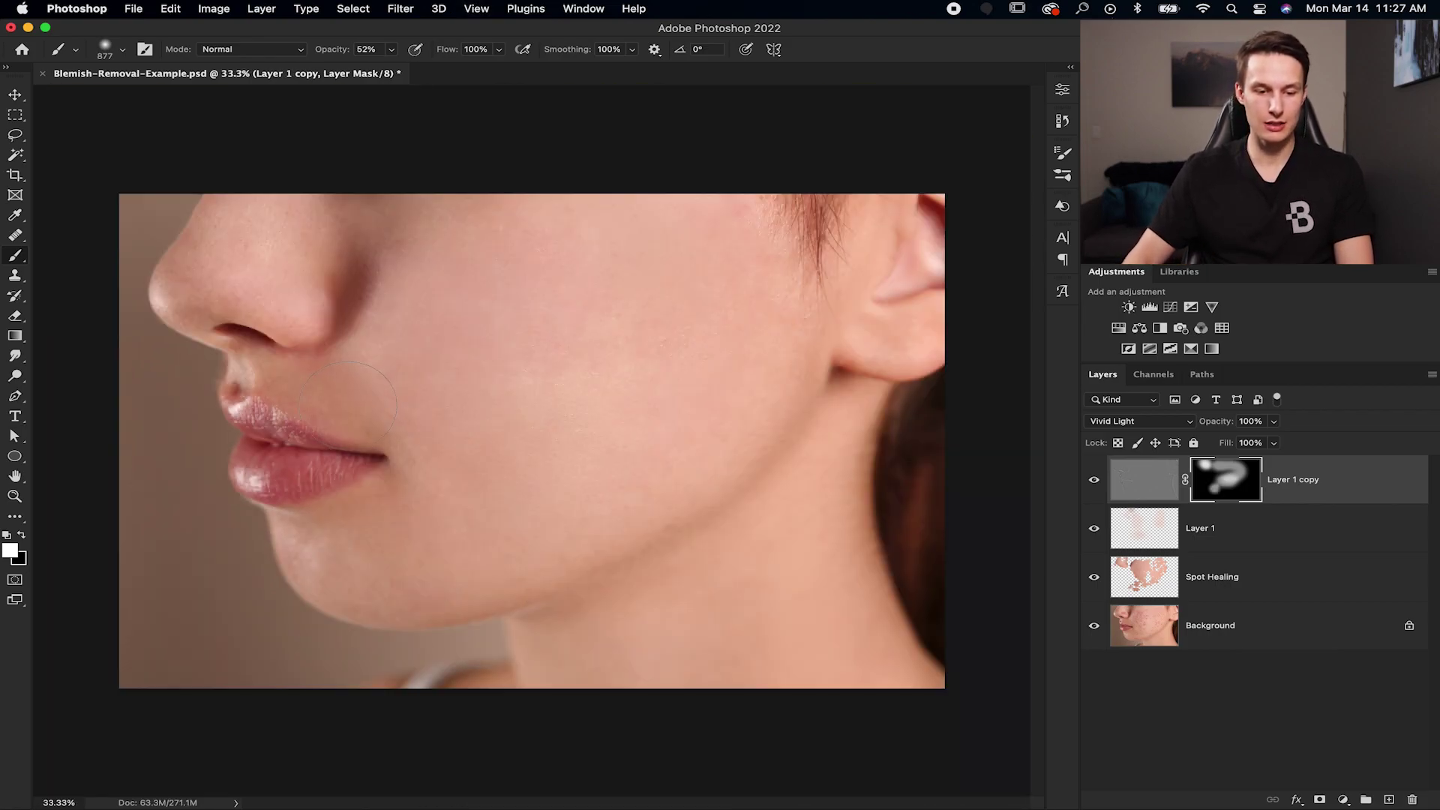
drag(287, 395, 780, 304)
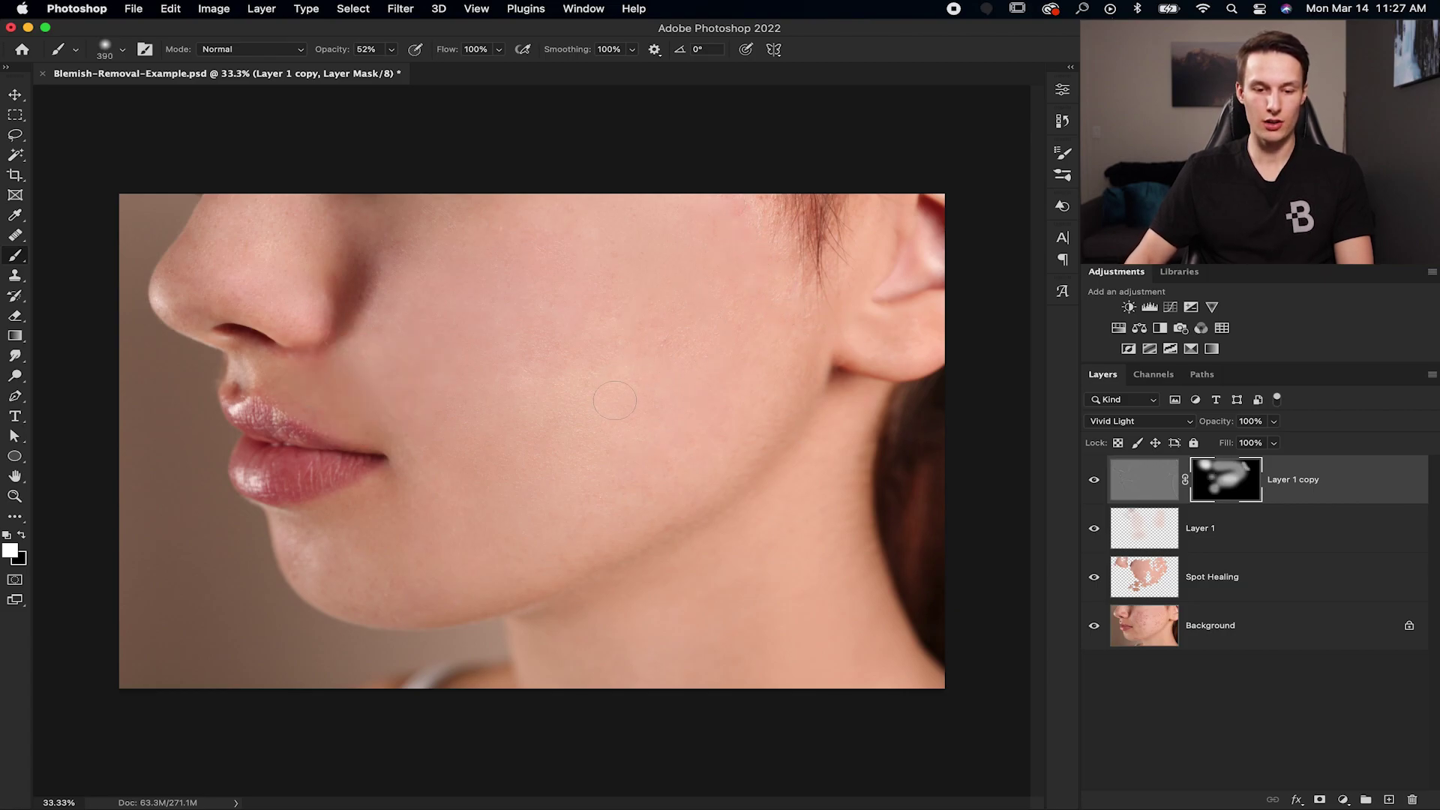
key(0)
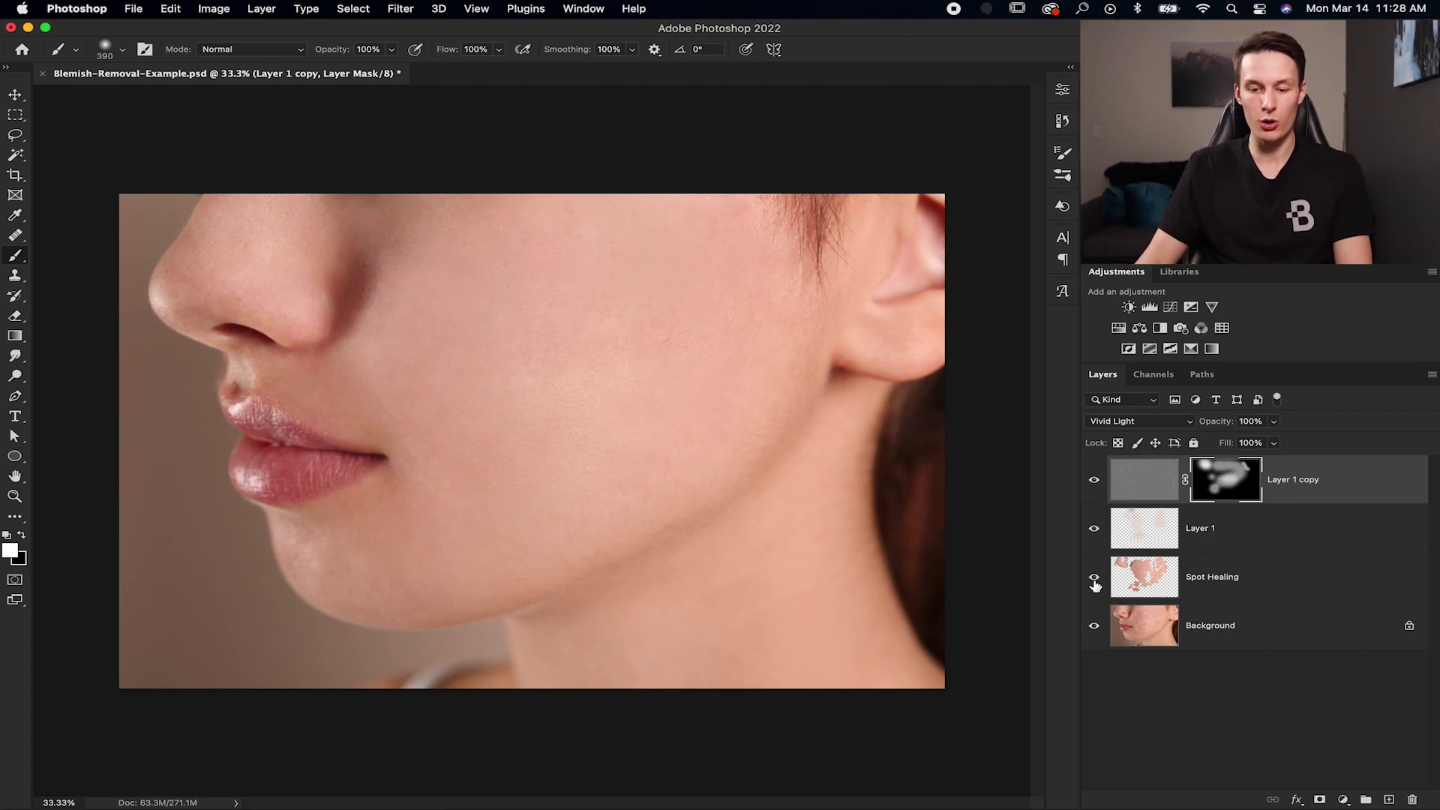
Step: Compare the face before and after by toggling the visibility of all three retouching layers together
drag(1095, 581, 1094, 487)
drag(1095, 582, 1094, 486)
drag(1095, 578, 1094, 491)
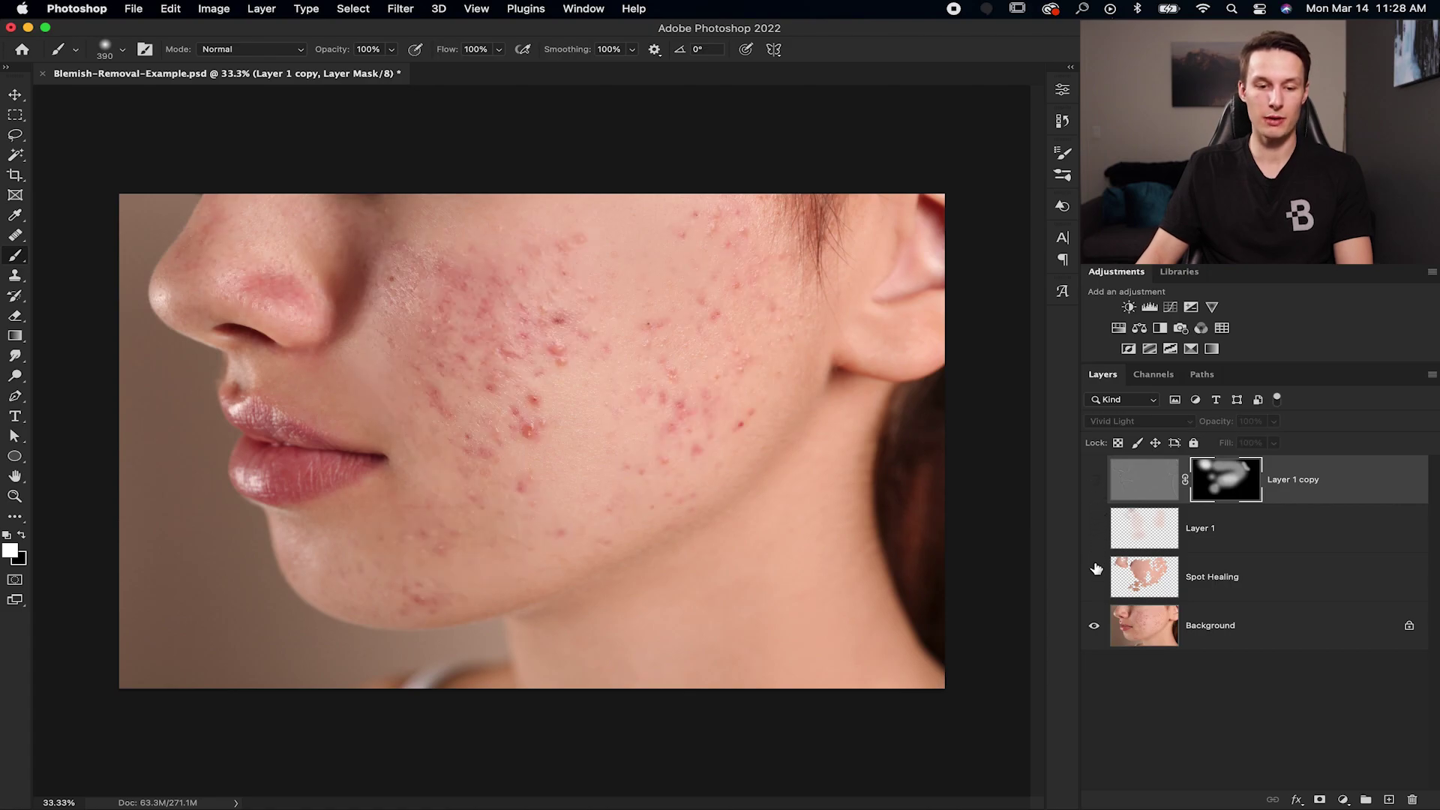
drag(1095, 588, 1095, 495)
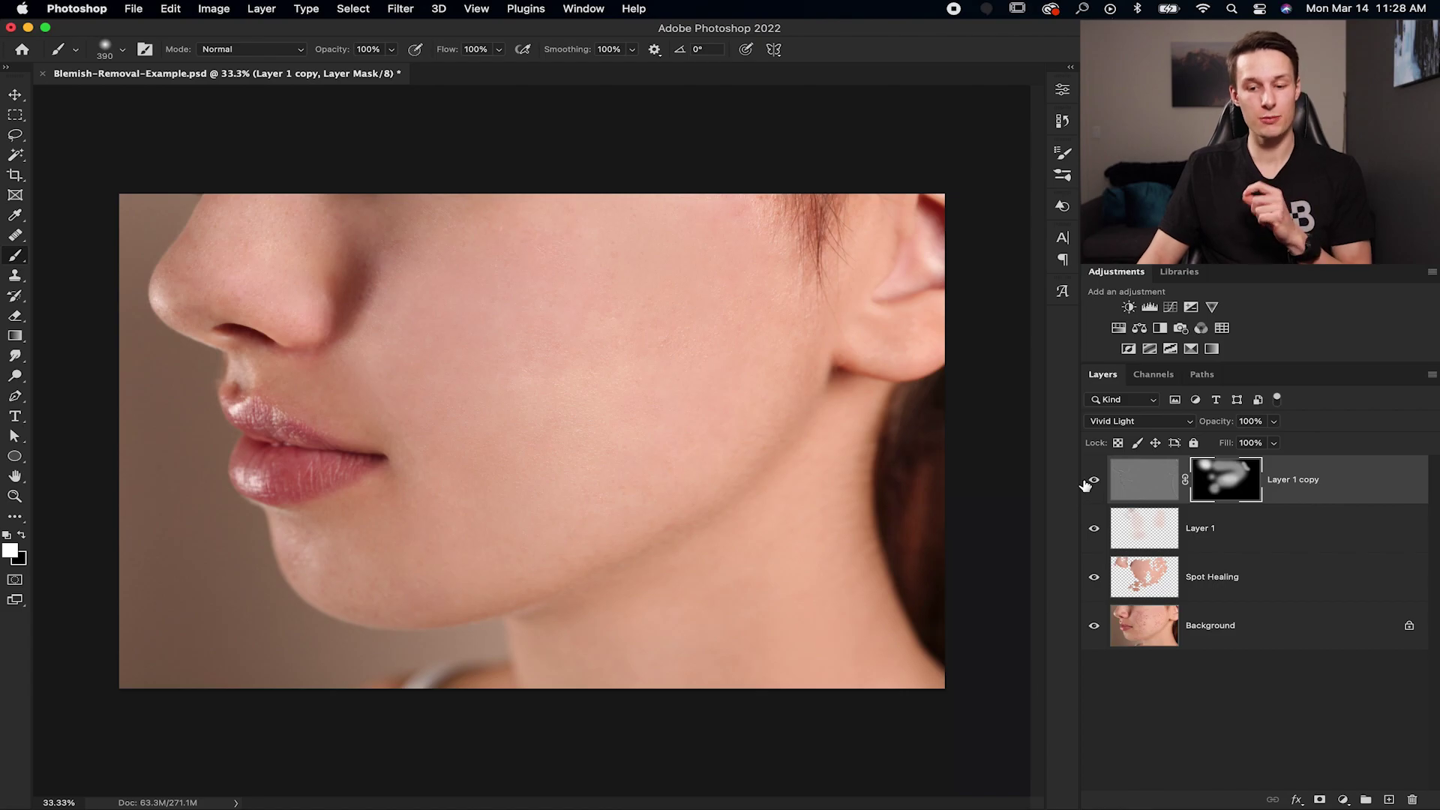
Step: Examine the smoothing effect on the cheek up close by repeatedly hiding and showing Layer 1 copy
click(1093, 482)
click(1093, 483)
click(1093, 482)
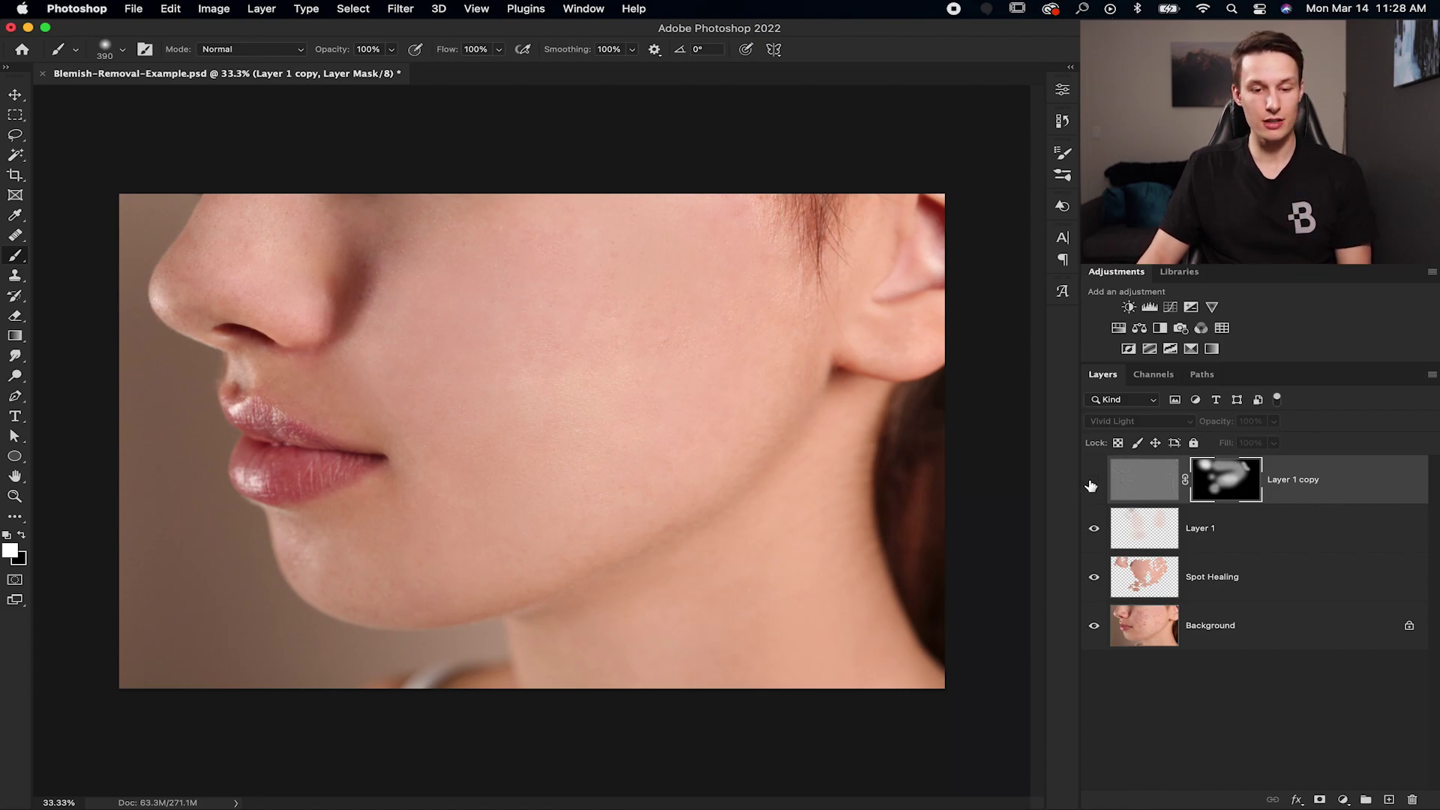
key(super+equal)
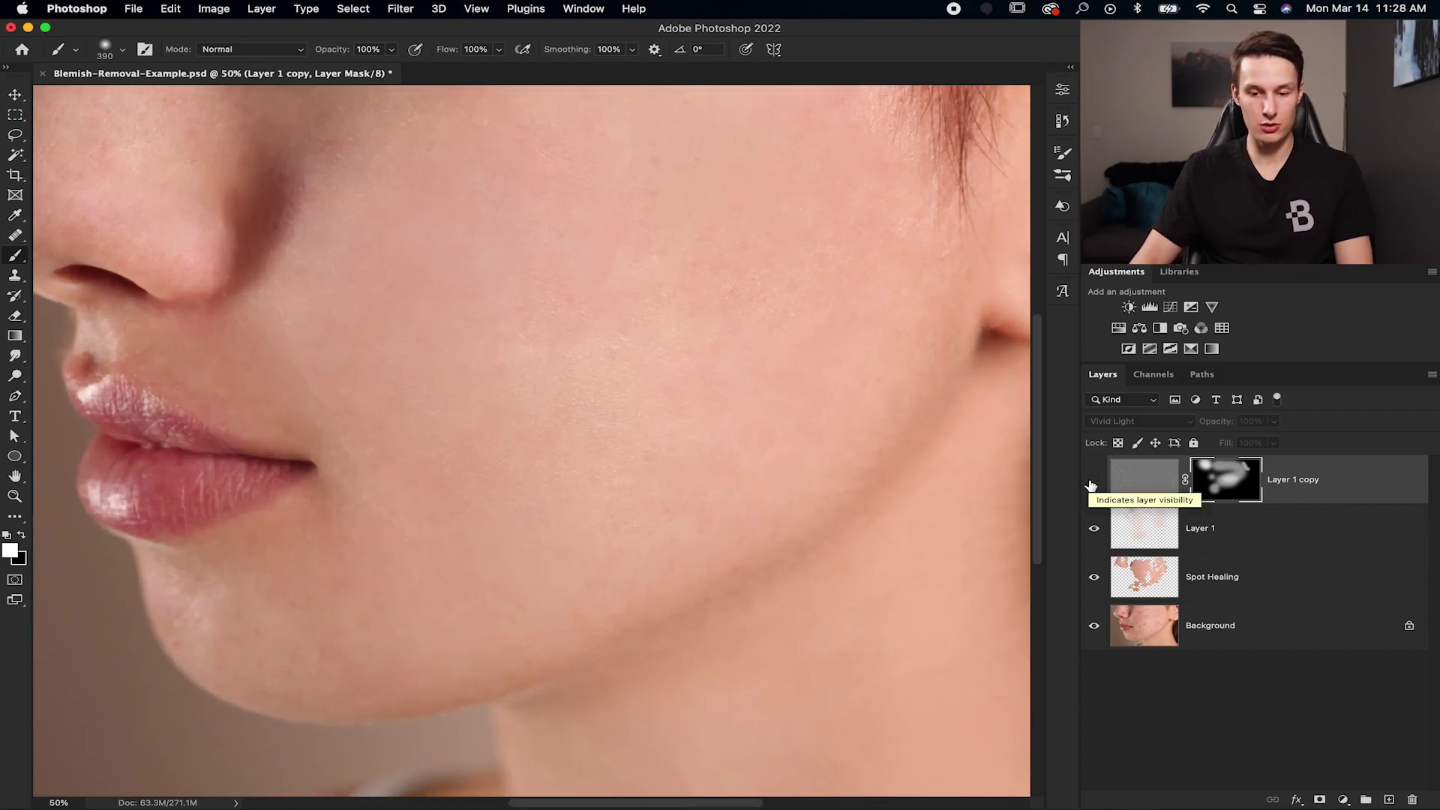
click(1093, 482)
click(1093, 483)
click(1093, 482)
click(1093, 482)
click(1093, 482)
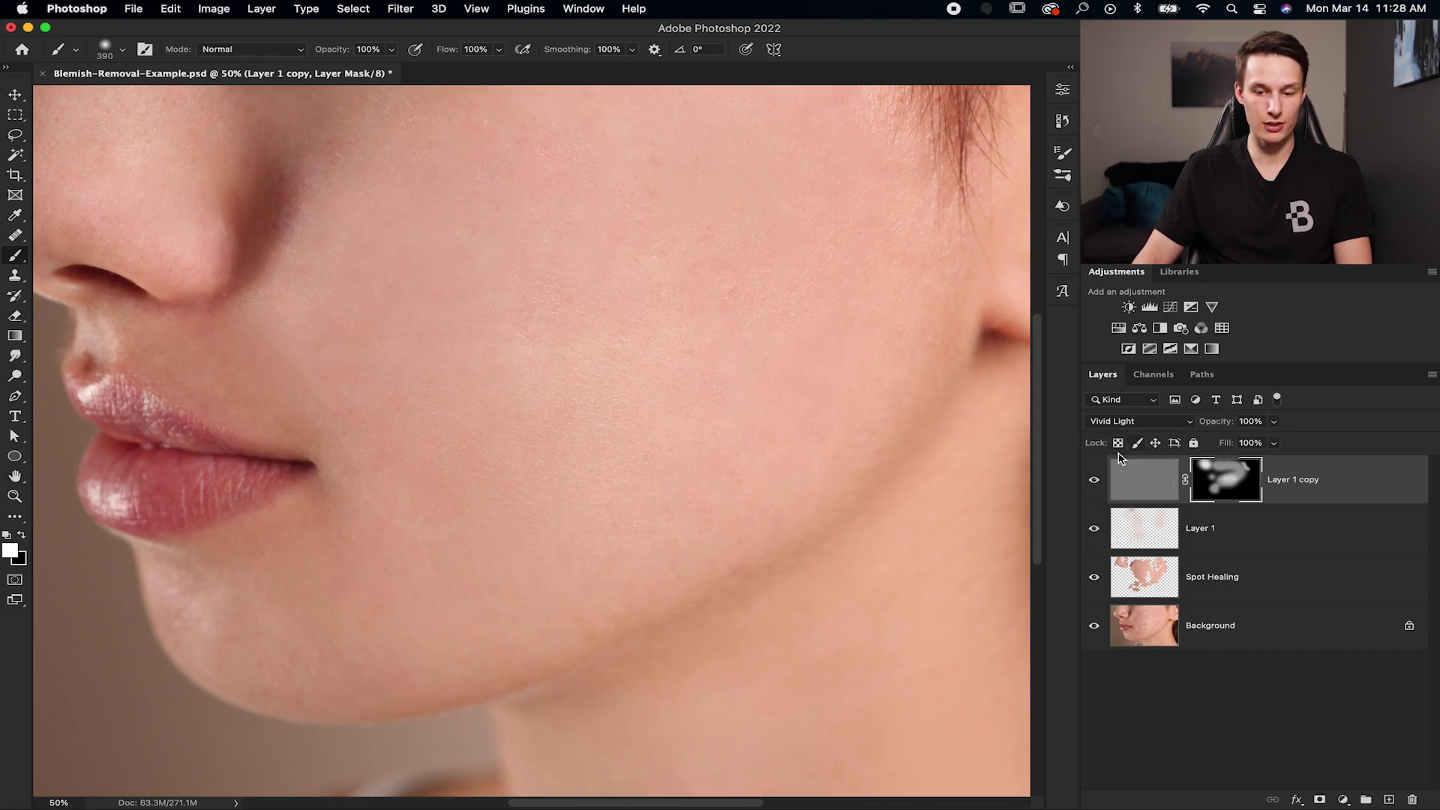
click(1094, 480)
click(1094, 481)
click(1094, 481)
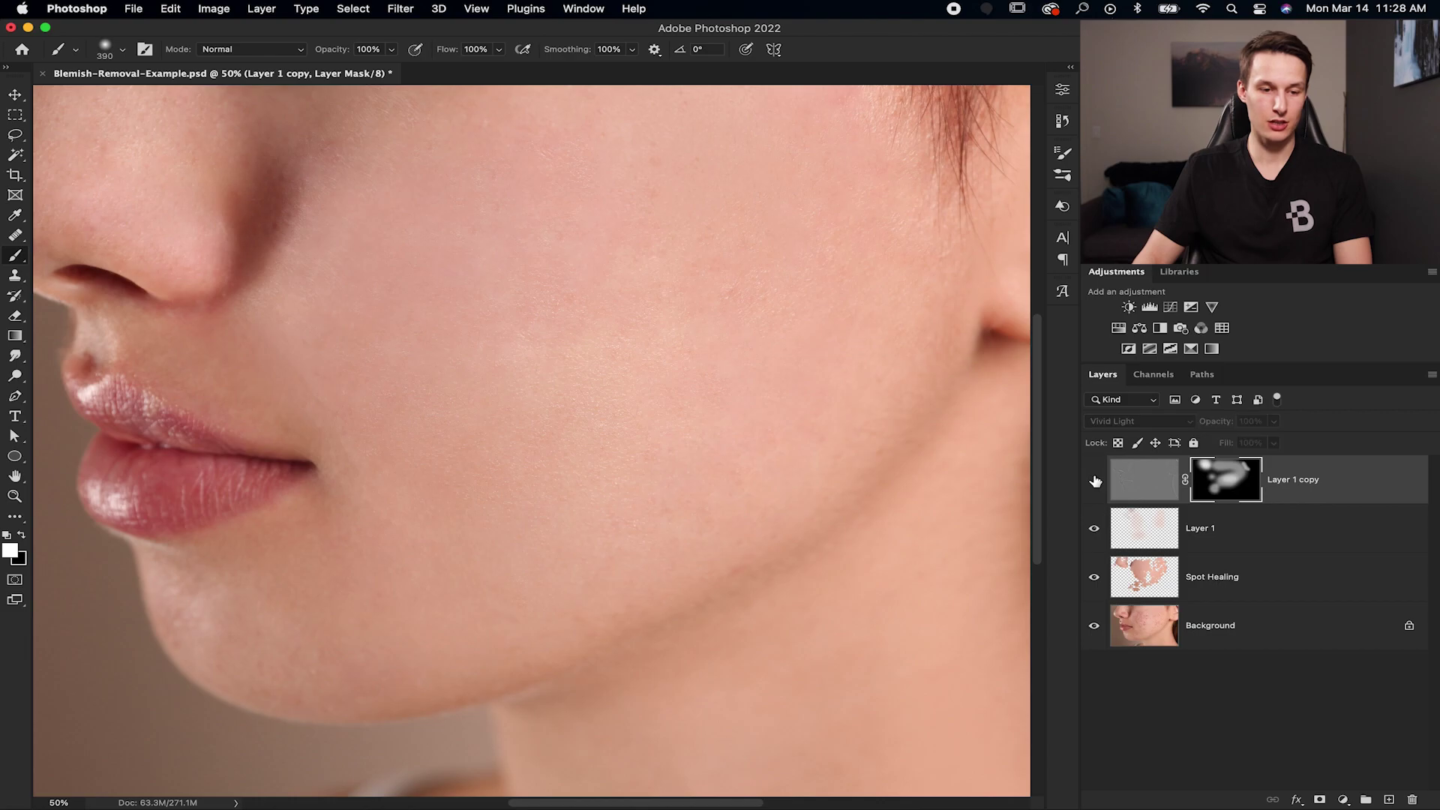
click(1096, 482)
click(1095, 481)
click(1095, 482)
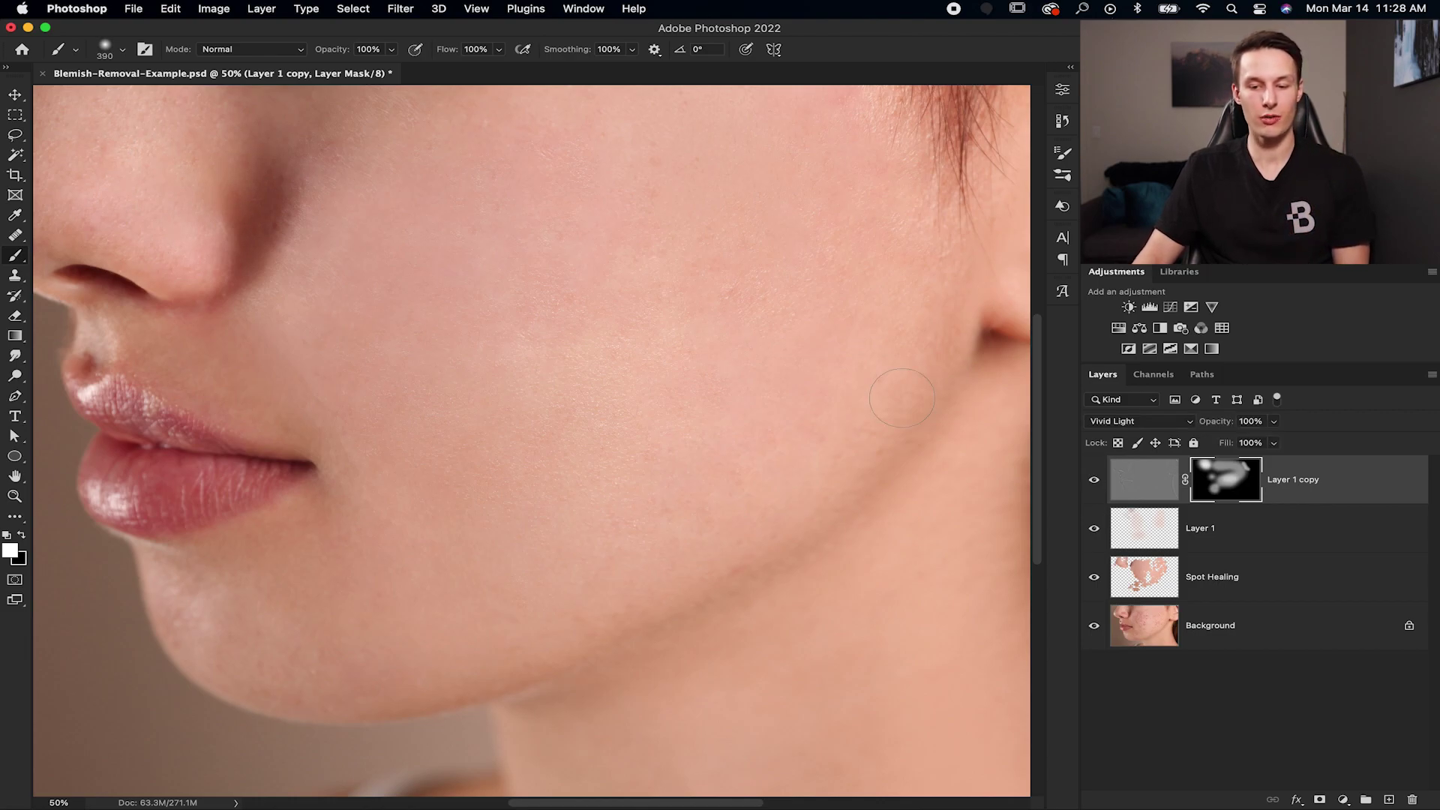
Step: Review each retouching stage by hiding Layer 1 copy, Layer 1 and Spot Healing one after another, toggling the lower two for comparison
click(1094, 484)
key(super+minus)
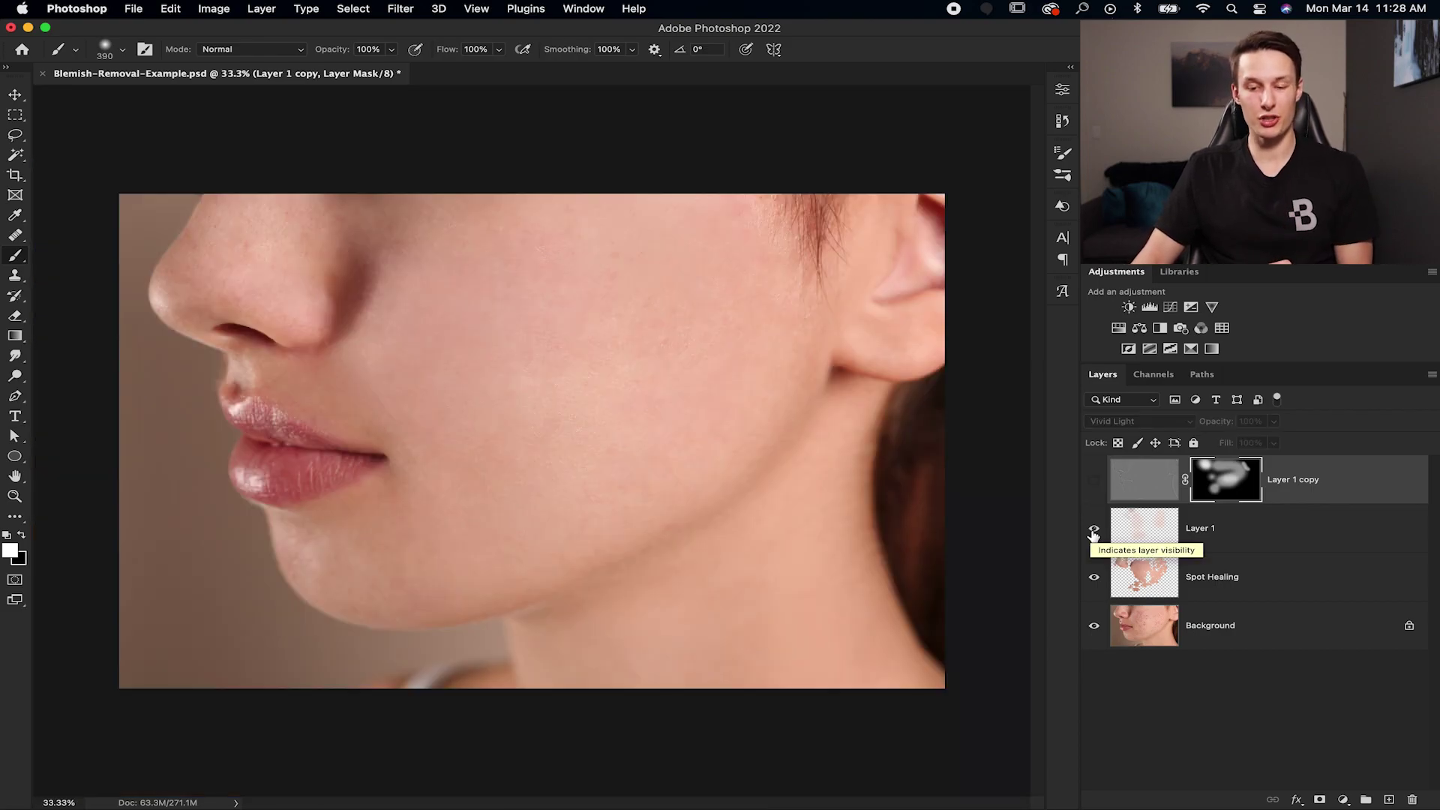
click(1094, 530)
click(1094, 530)
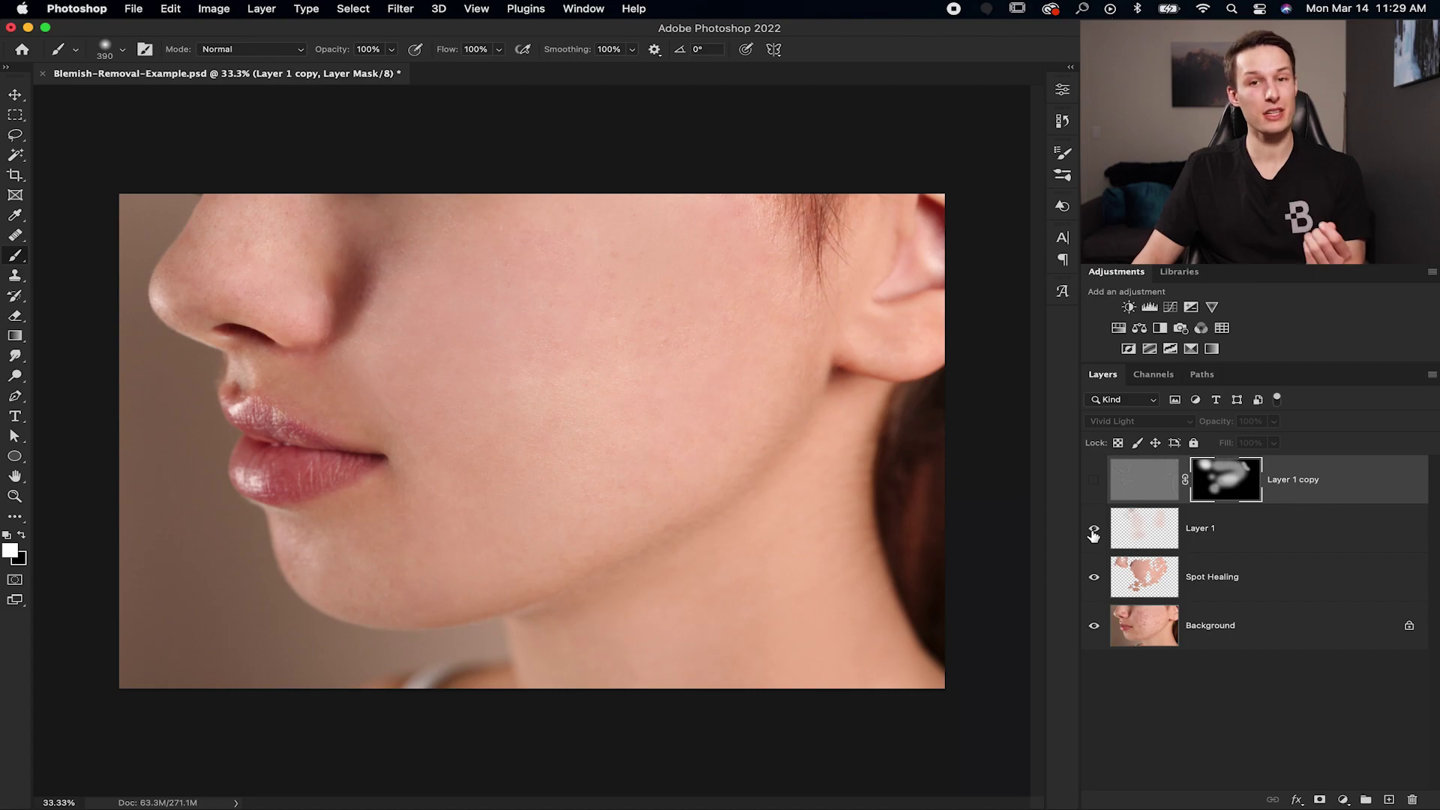
click(1093, 536)
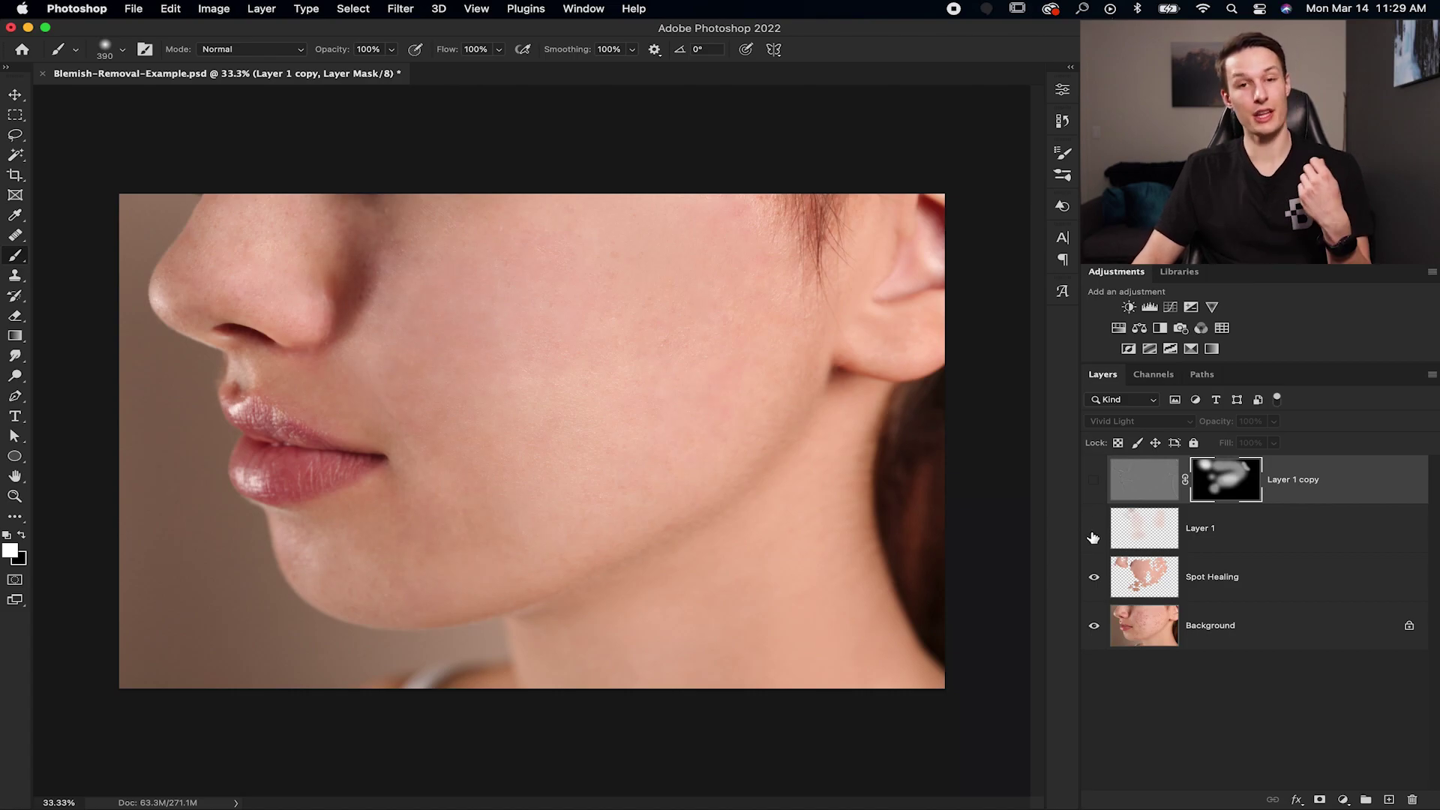
click(1094, 579)
click(1094, 580)
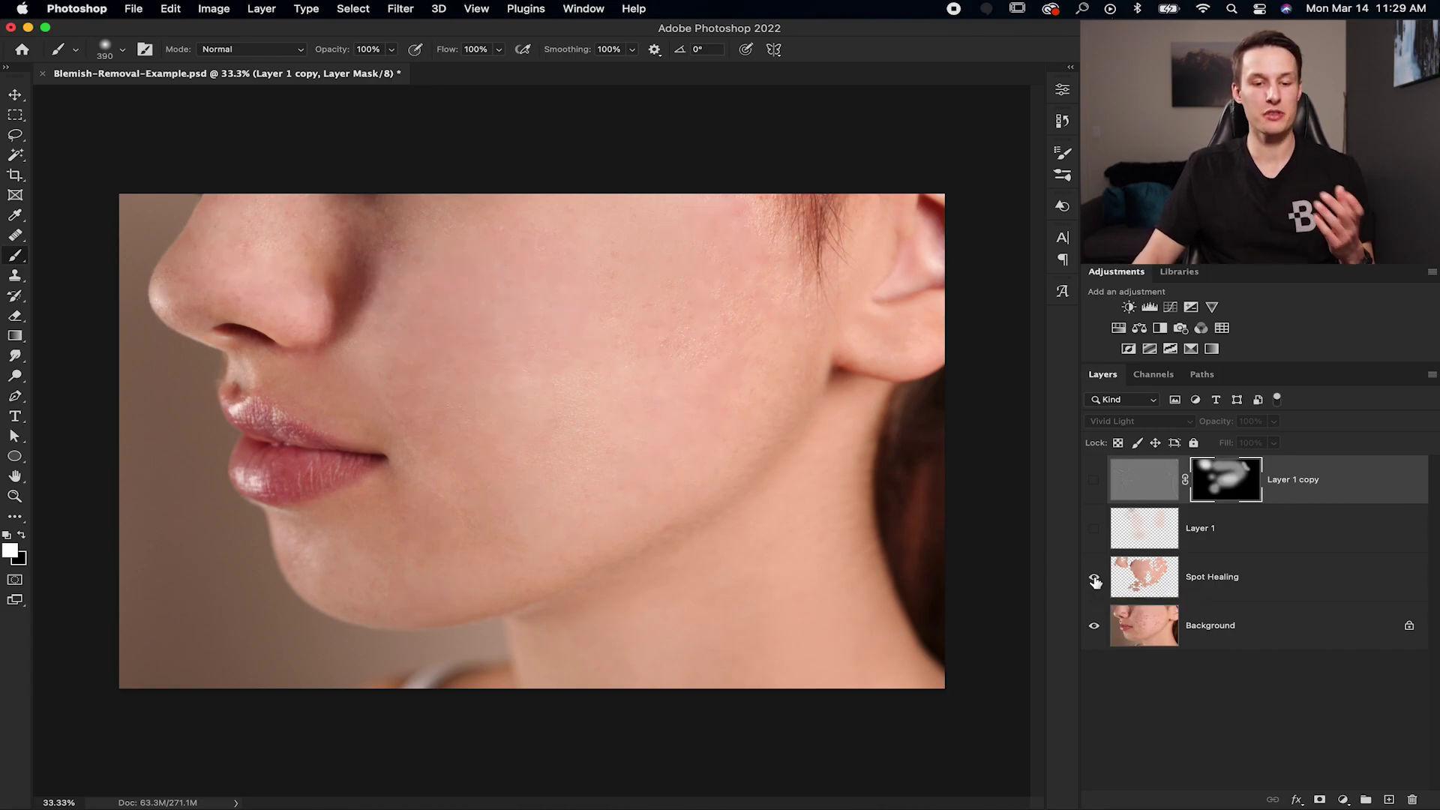
click(1095, 579)
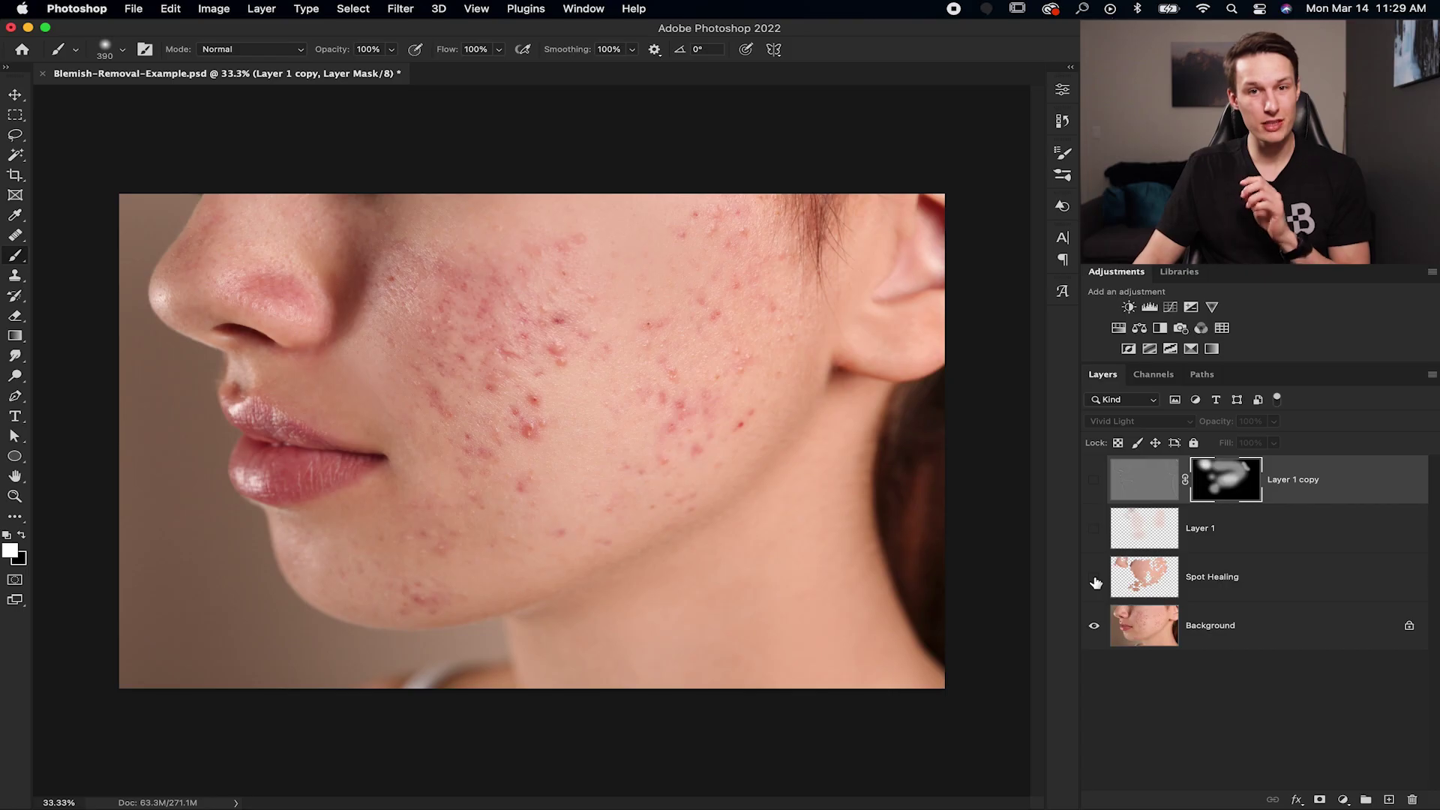